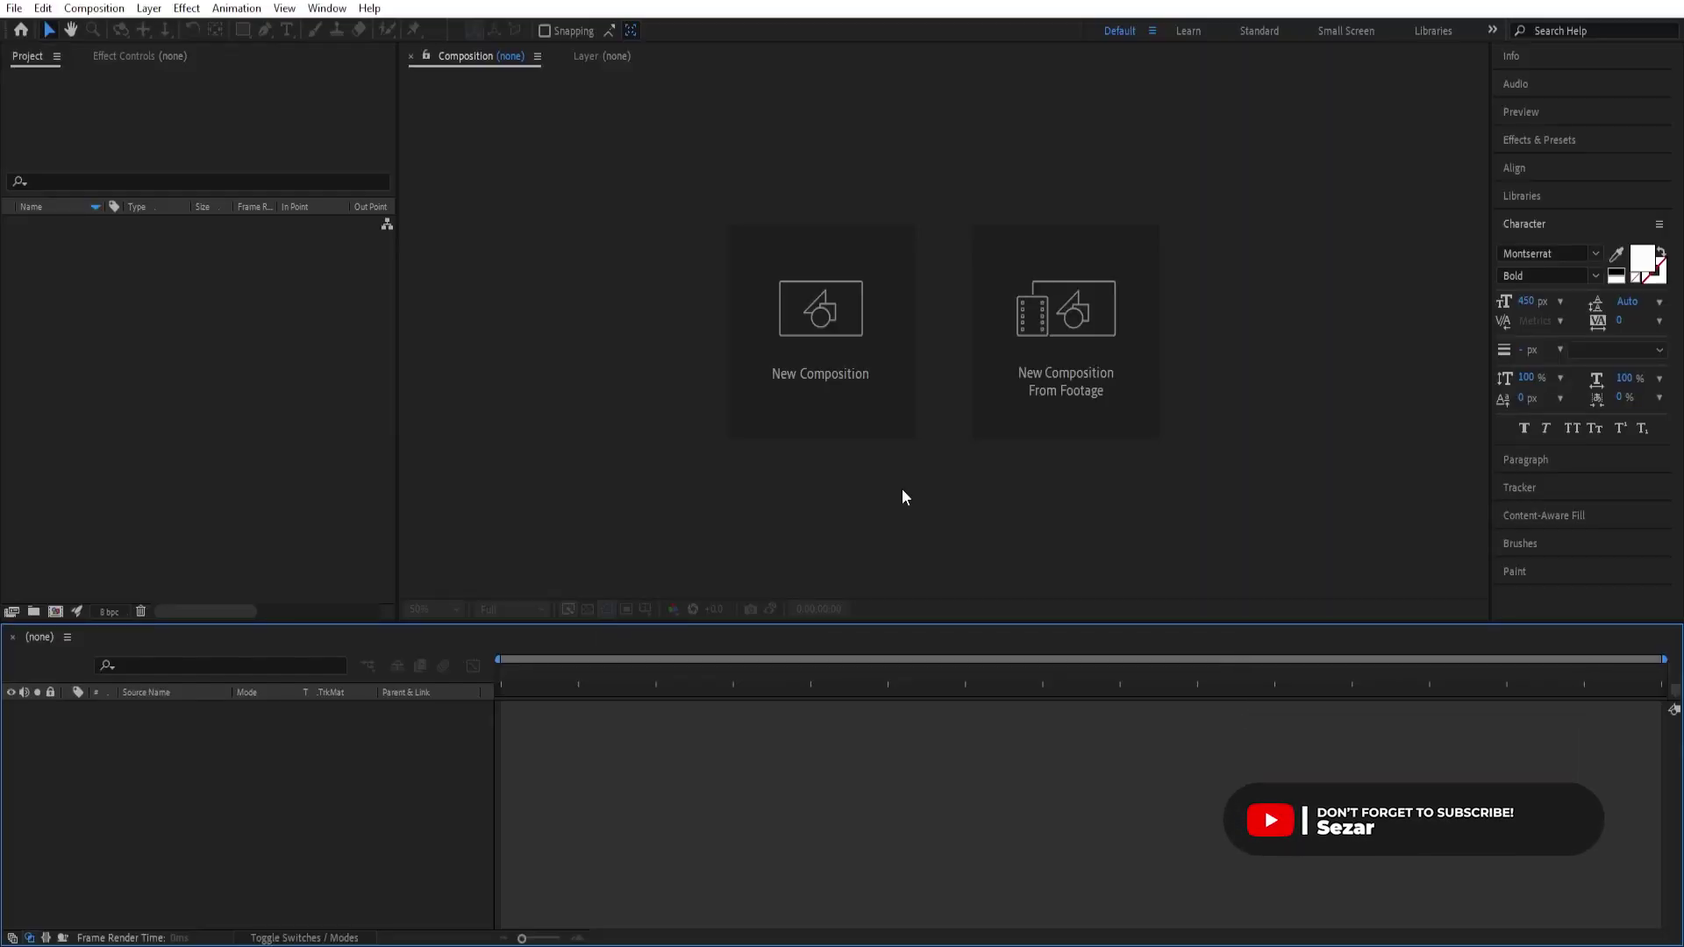
Start a new 1920×1080, 30 fps, 10-second composition named text_placeholder
{"action": "left_click", "coordinate": [806, 435]}
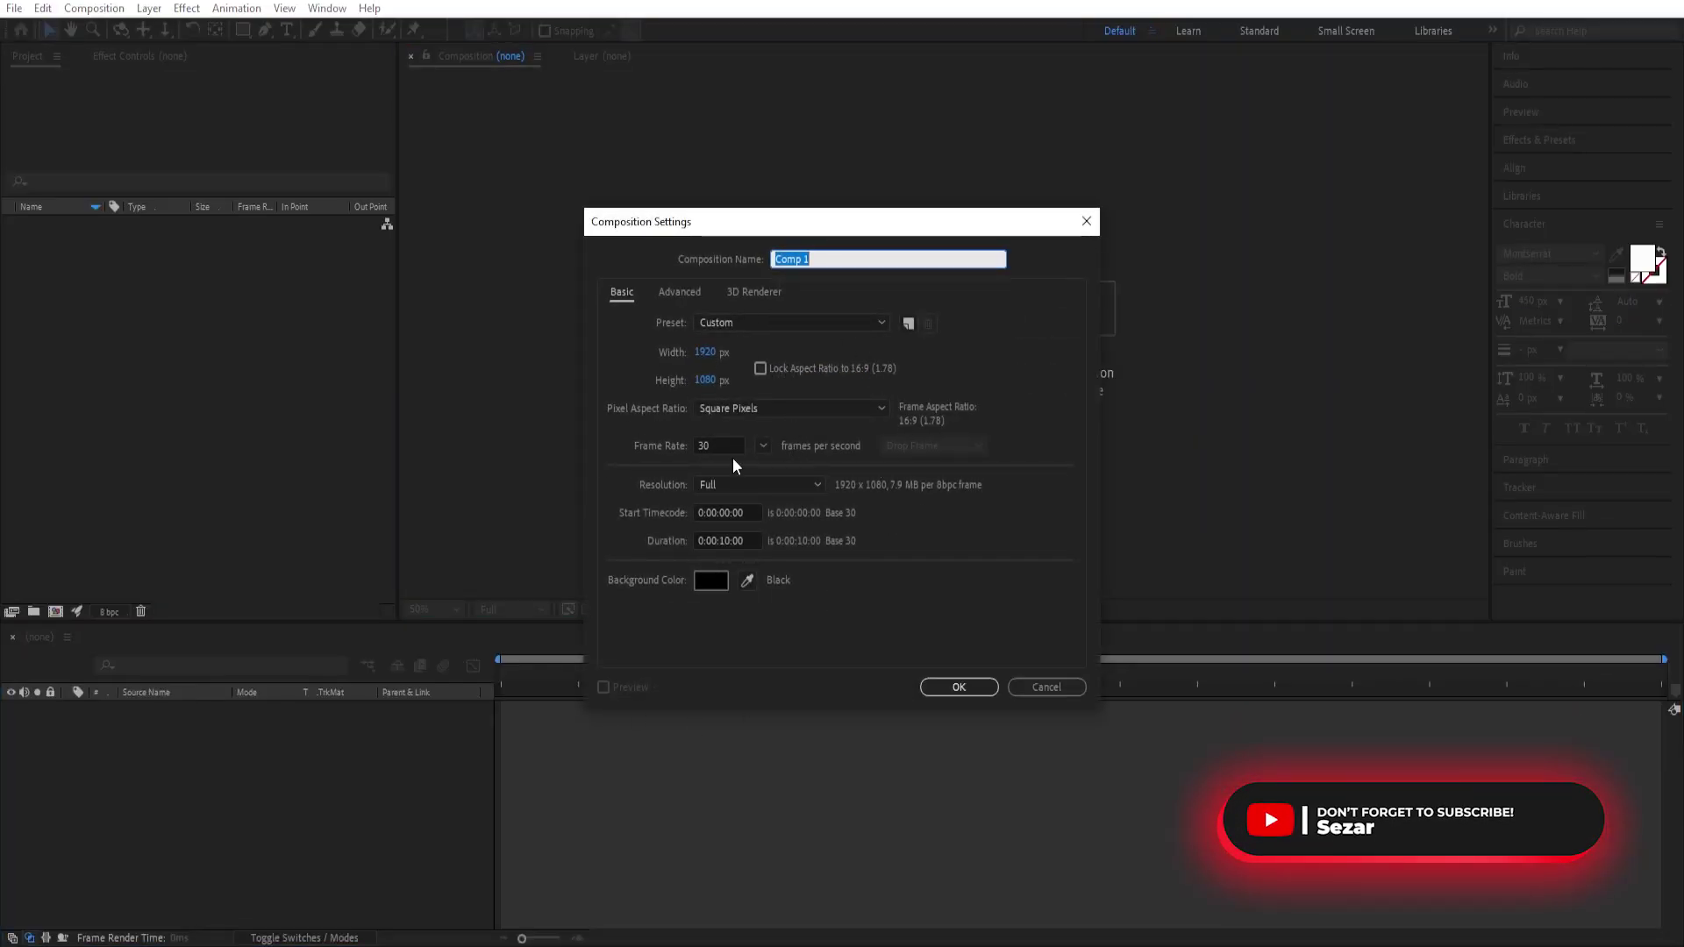
{"action": "type", "text": "text_placeh"}
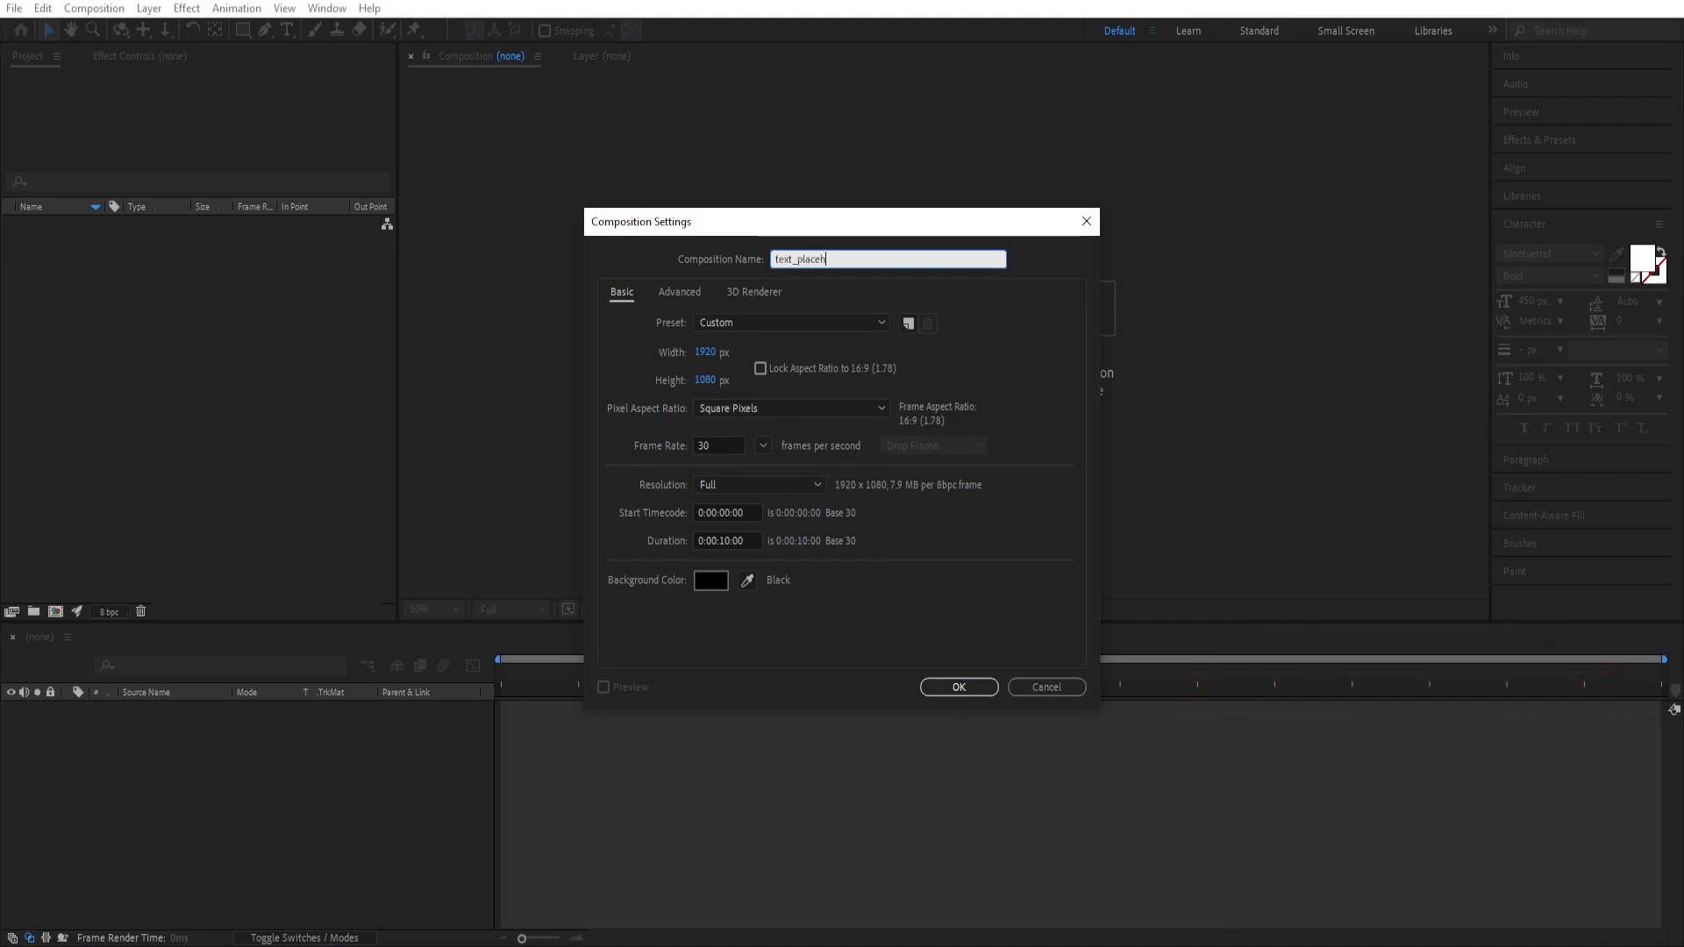
{"action": "type", "text": "older"}
Confirm the text_placeholder comp and type a SEZAR text layer in the viewer
{"action": "key", "text": "Return"}
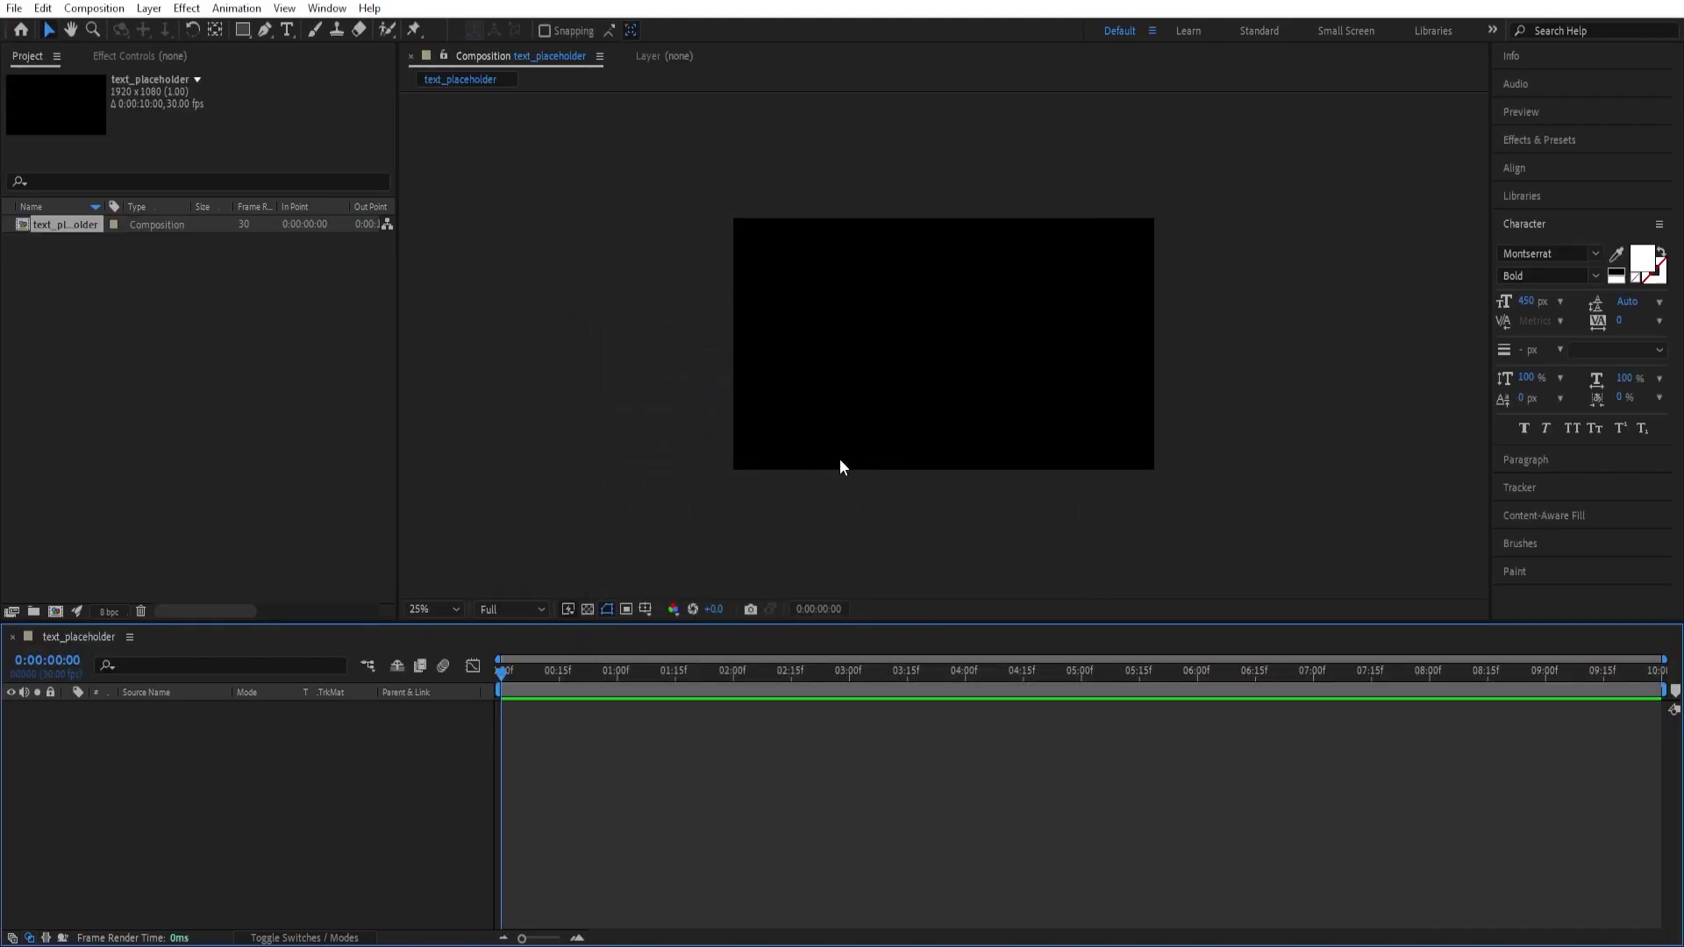
{"action": "key", "text": "ctrl+t"}
{"action": "left_click", "coordinate": [869, 356]}
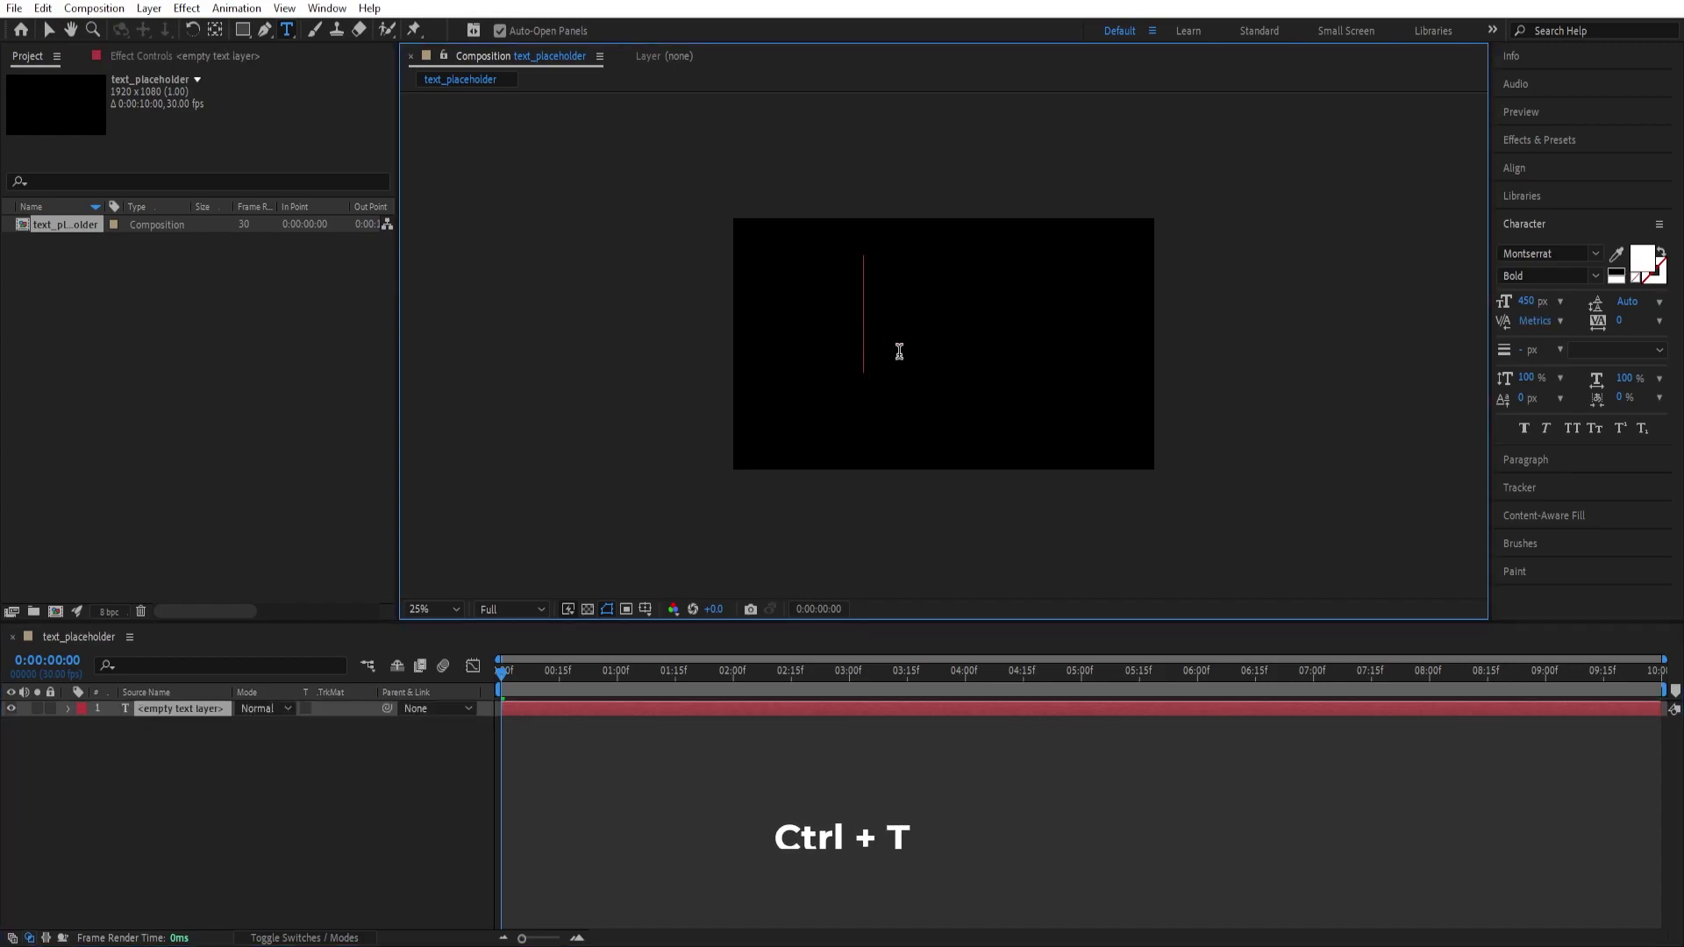
{"action": "type", "text": "SEZAR"}
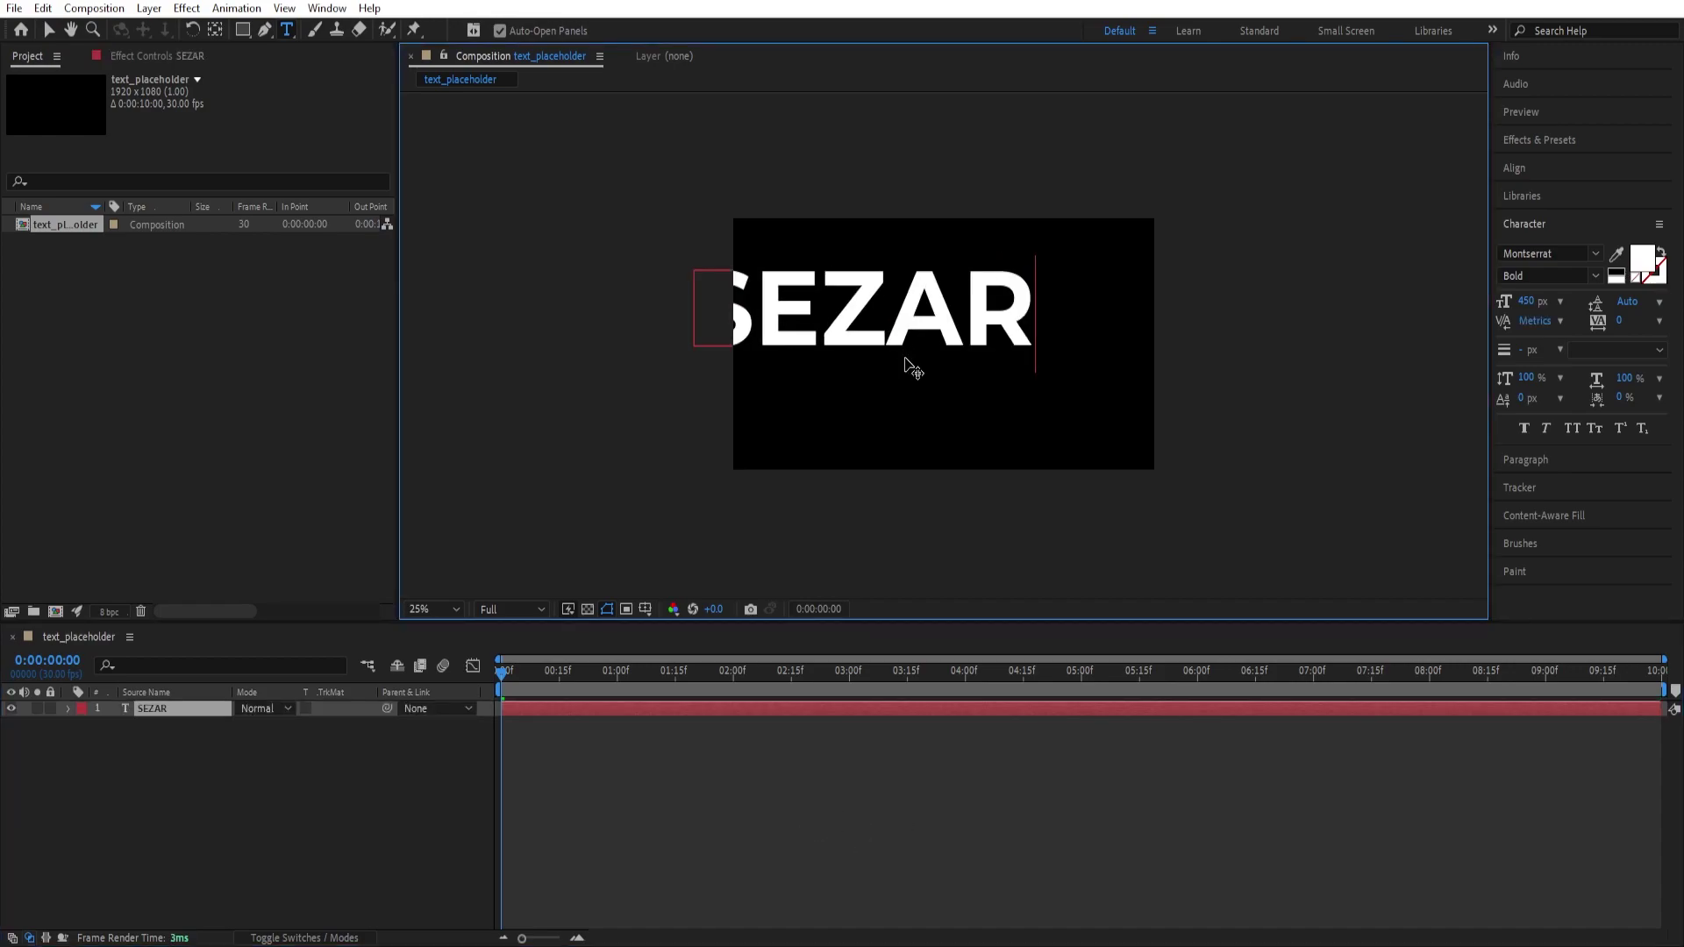
Centre the SEZAR layer's anchor point and move the layer to the composition centre
{"action": "key", "text": "ctrl+a"}
{"action": "key", "text": "ctrl+alt+Home"}
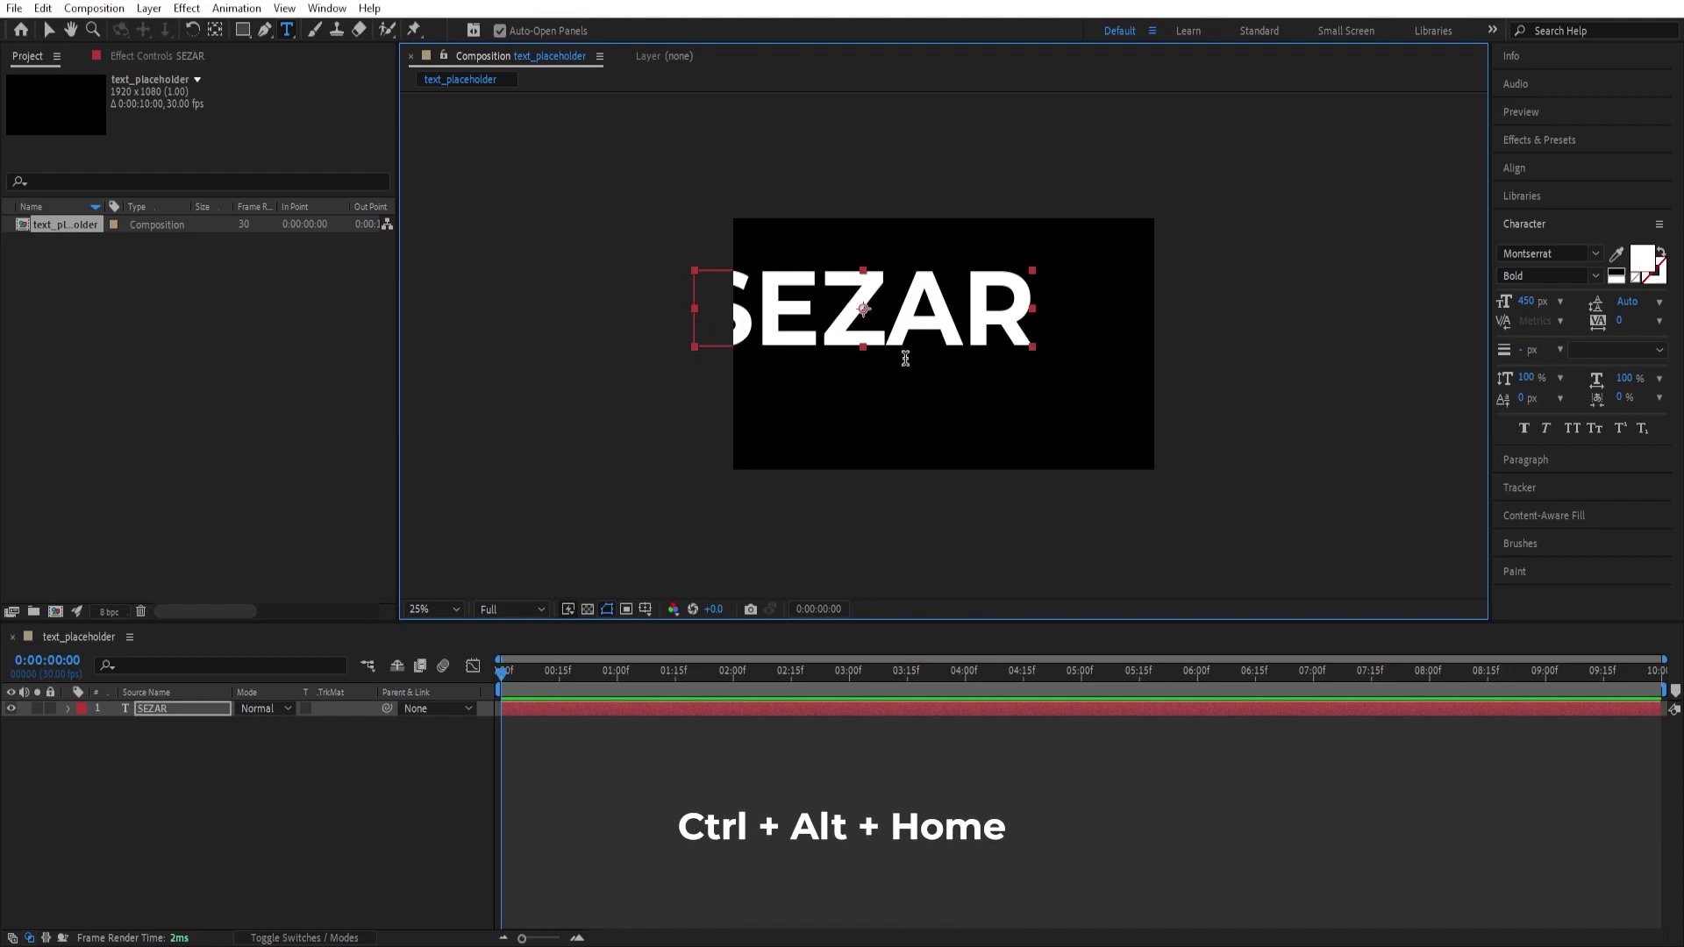
{"action": "key", "text": "ctrl+Home"}
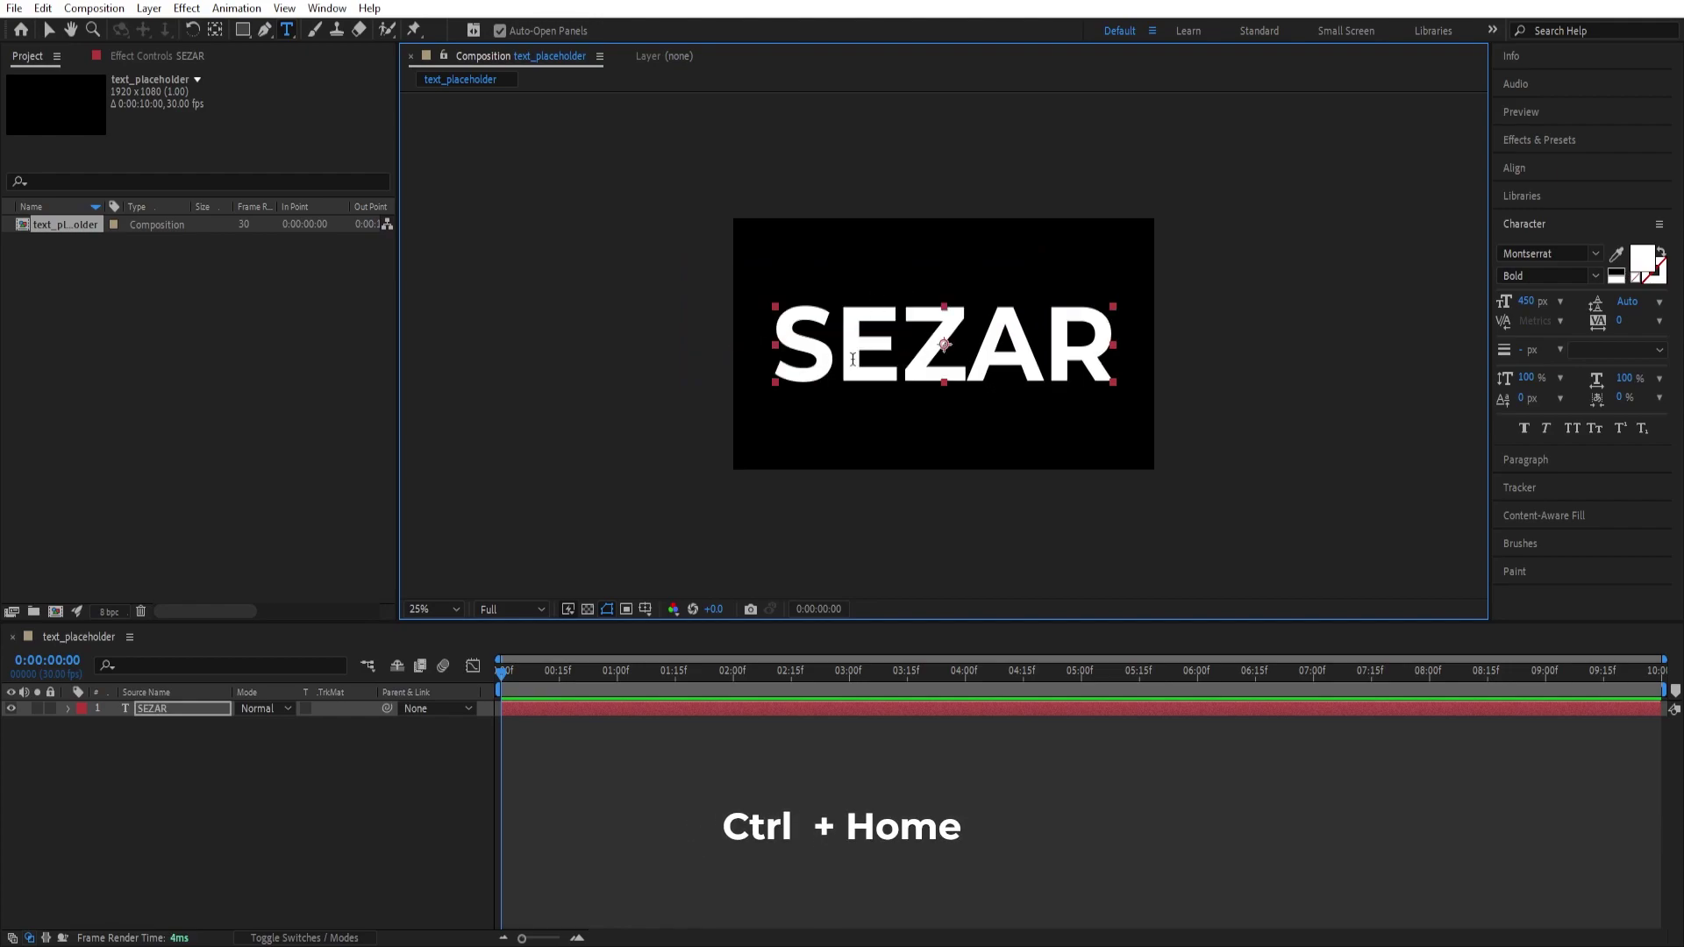
Create a new composition named solids
{"action": "key", "text": "v"}
{"action": "left_click", "coordinate": [174, 711]}
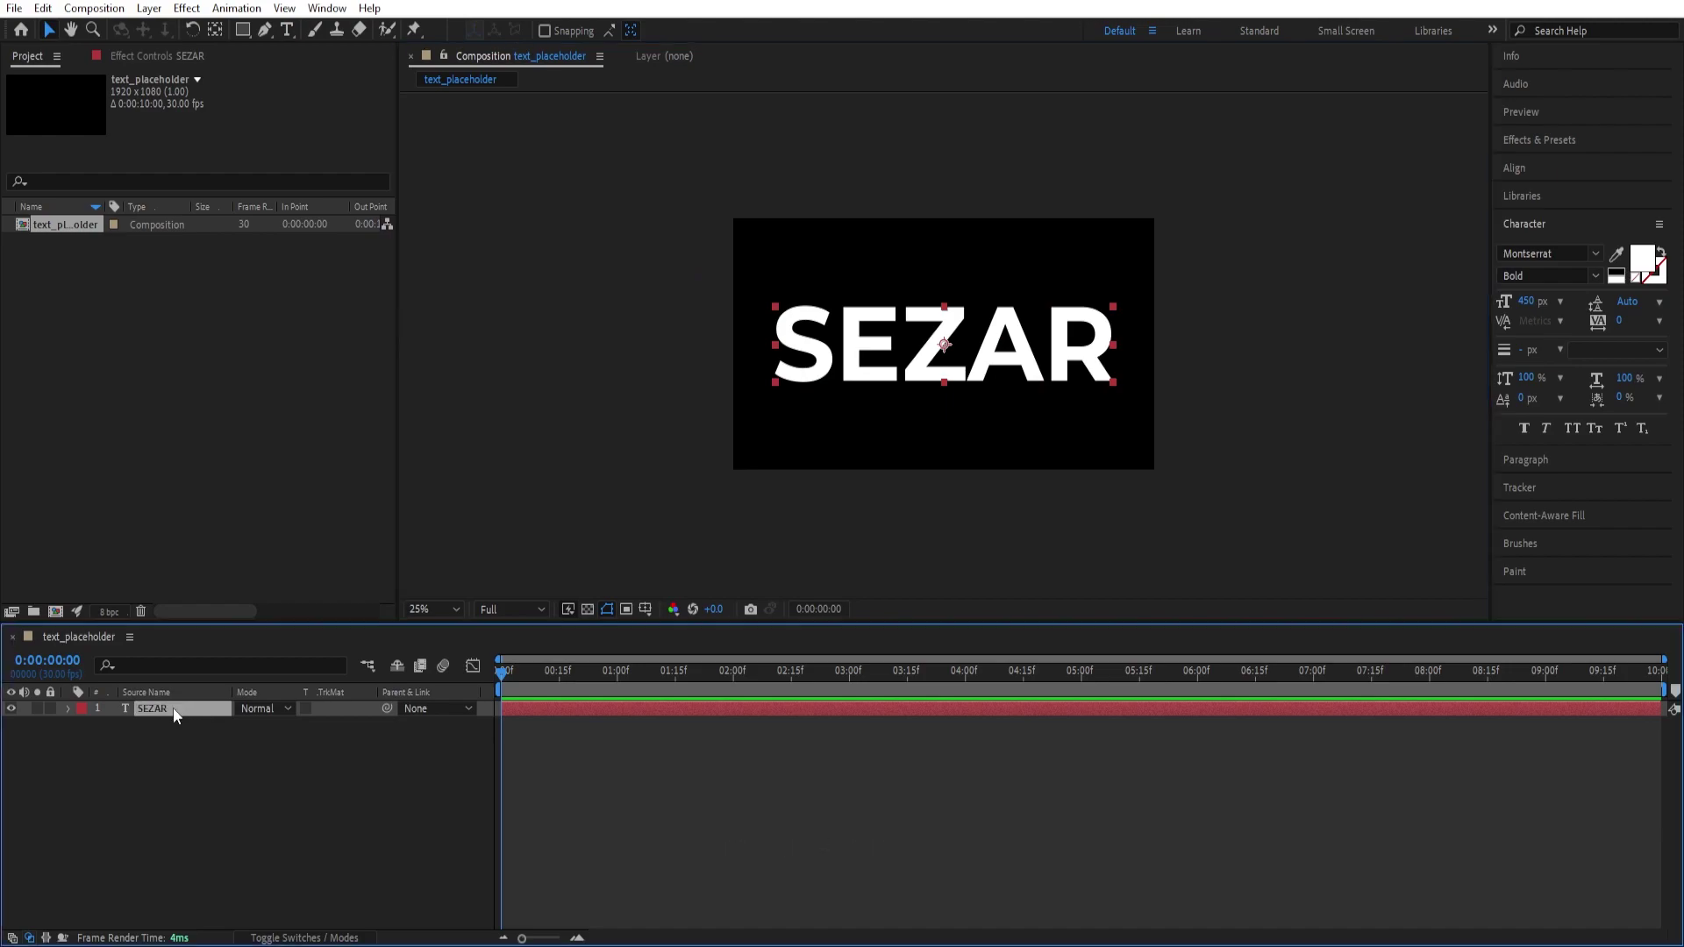
{"action": "left_click", "coordinate": [55, 613]}
{"action": "type", "text": "solids"}
{"action": "key", "text": "Return"}
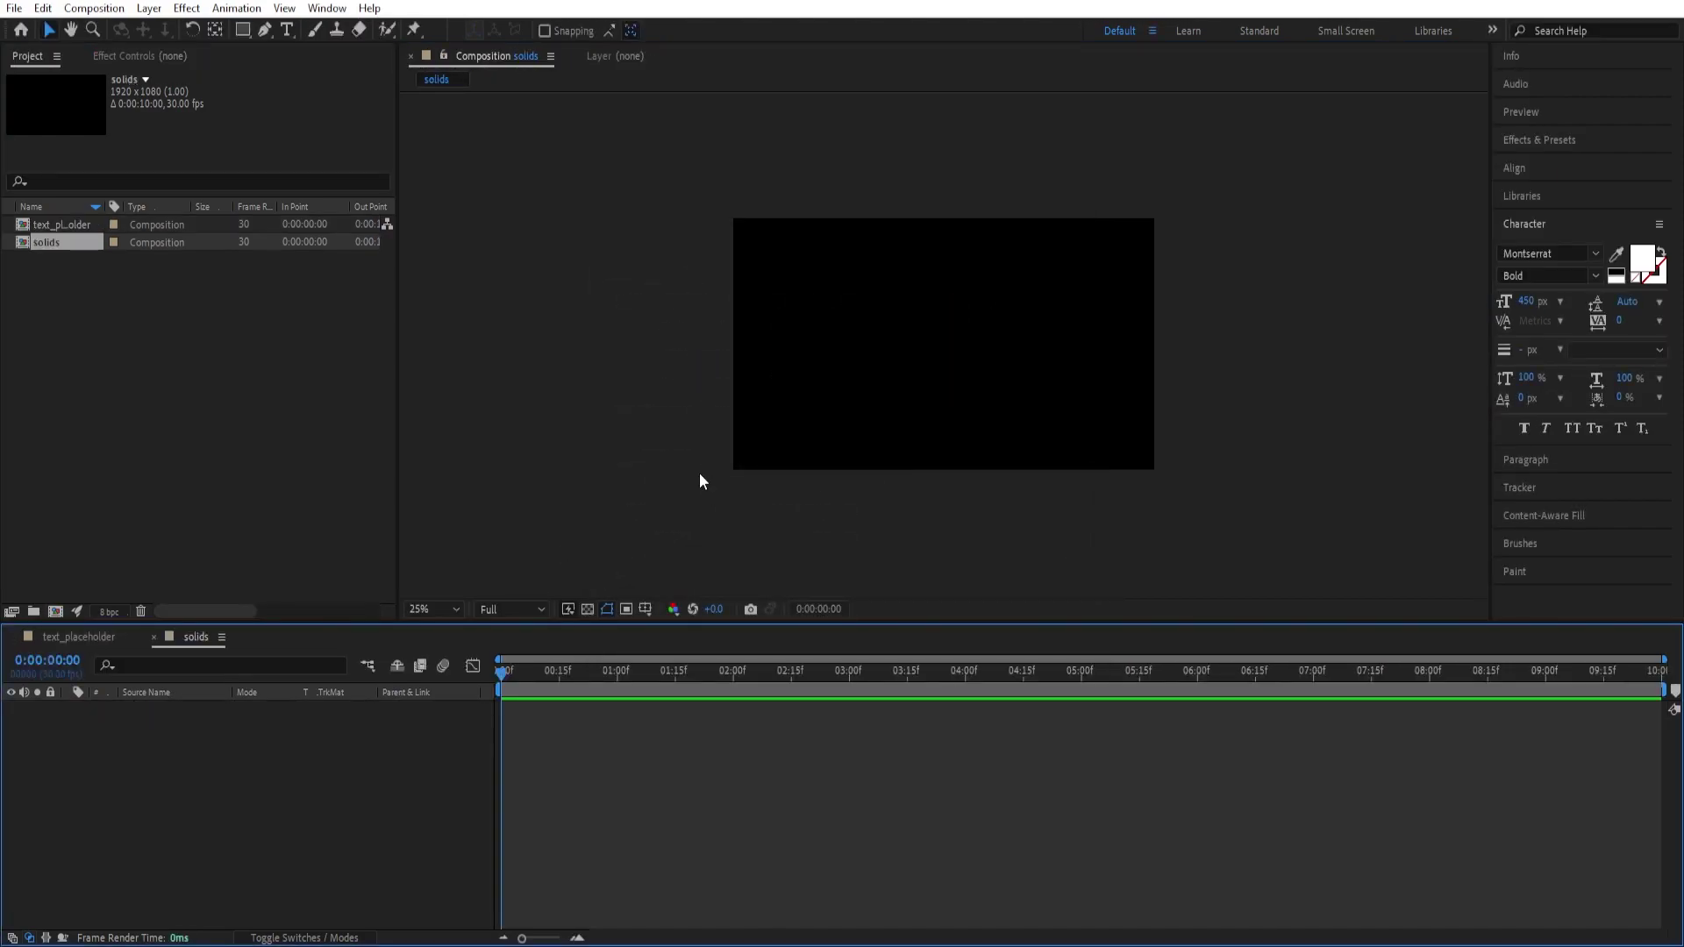
Add a full-frame solid coloured #3F1651, pasted from the colour notes
{"action": "key", "text": "ctrl+y"}
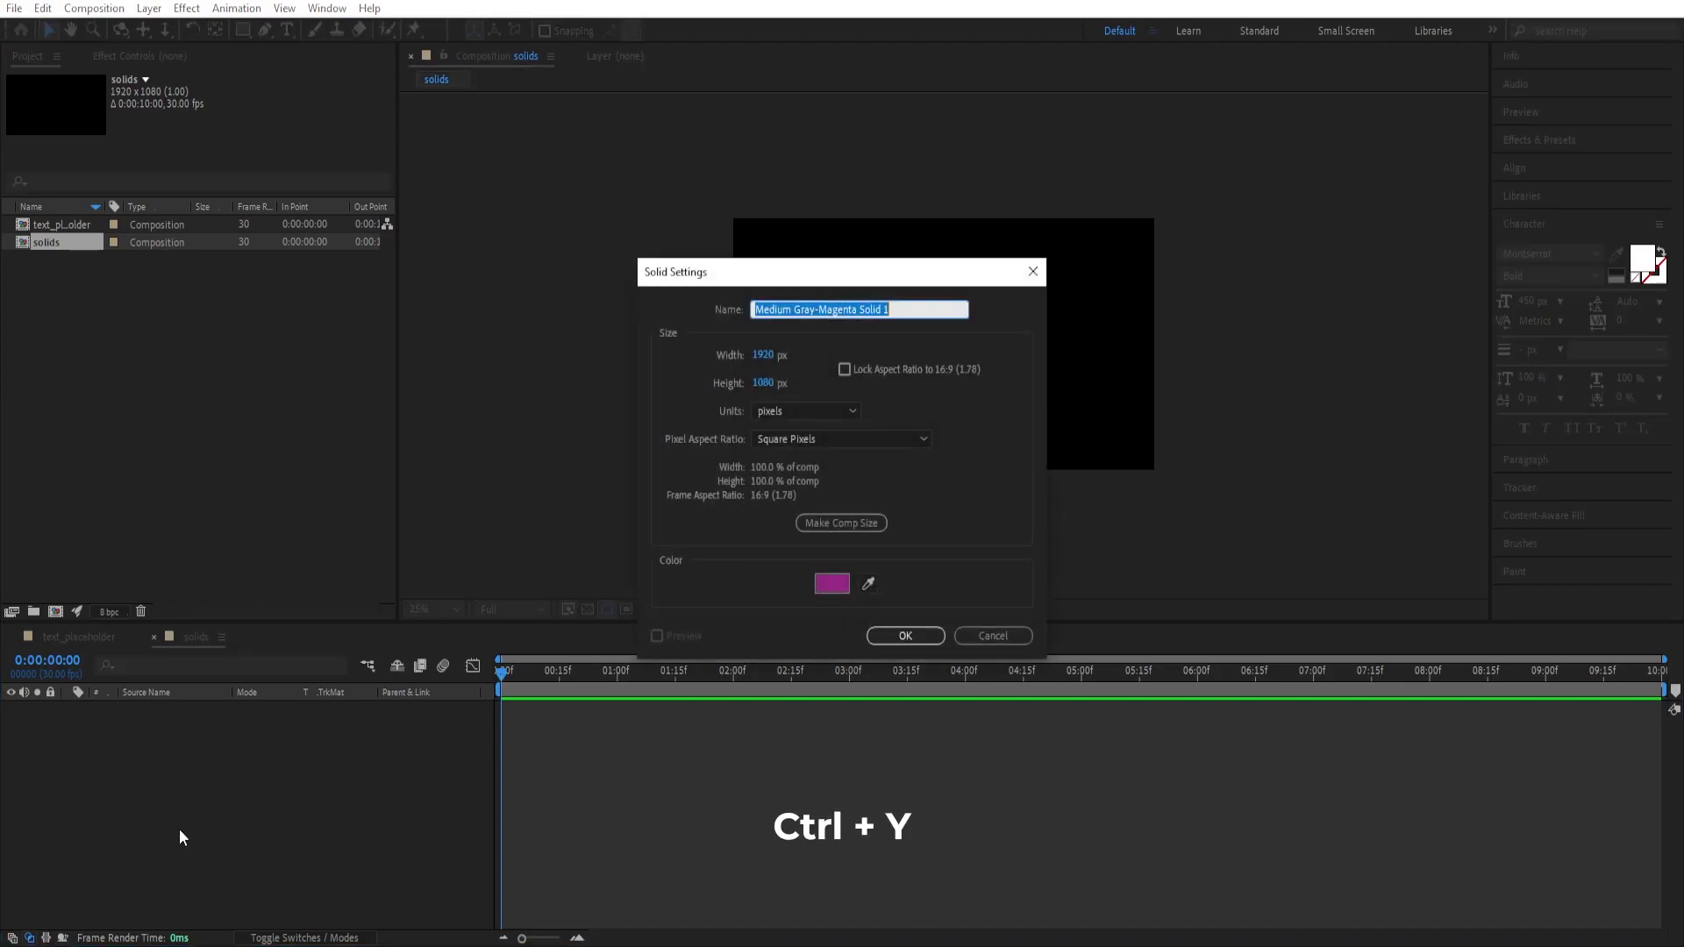
{"action": "left_click", "coordinate": [828, 589]}
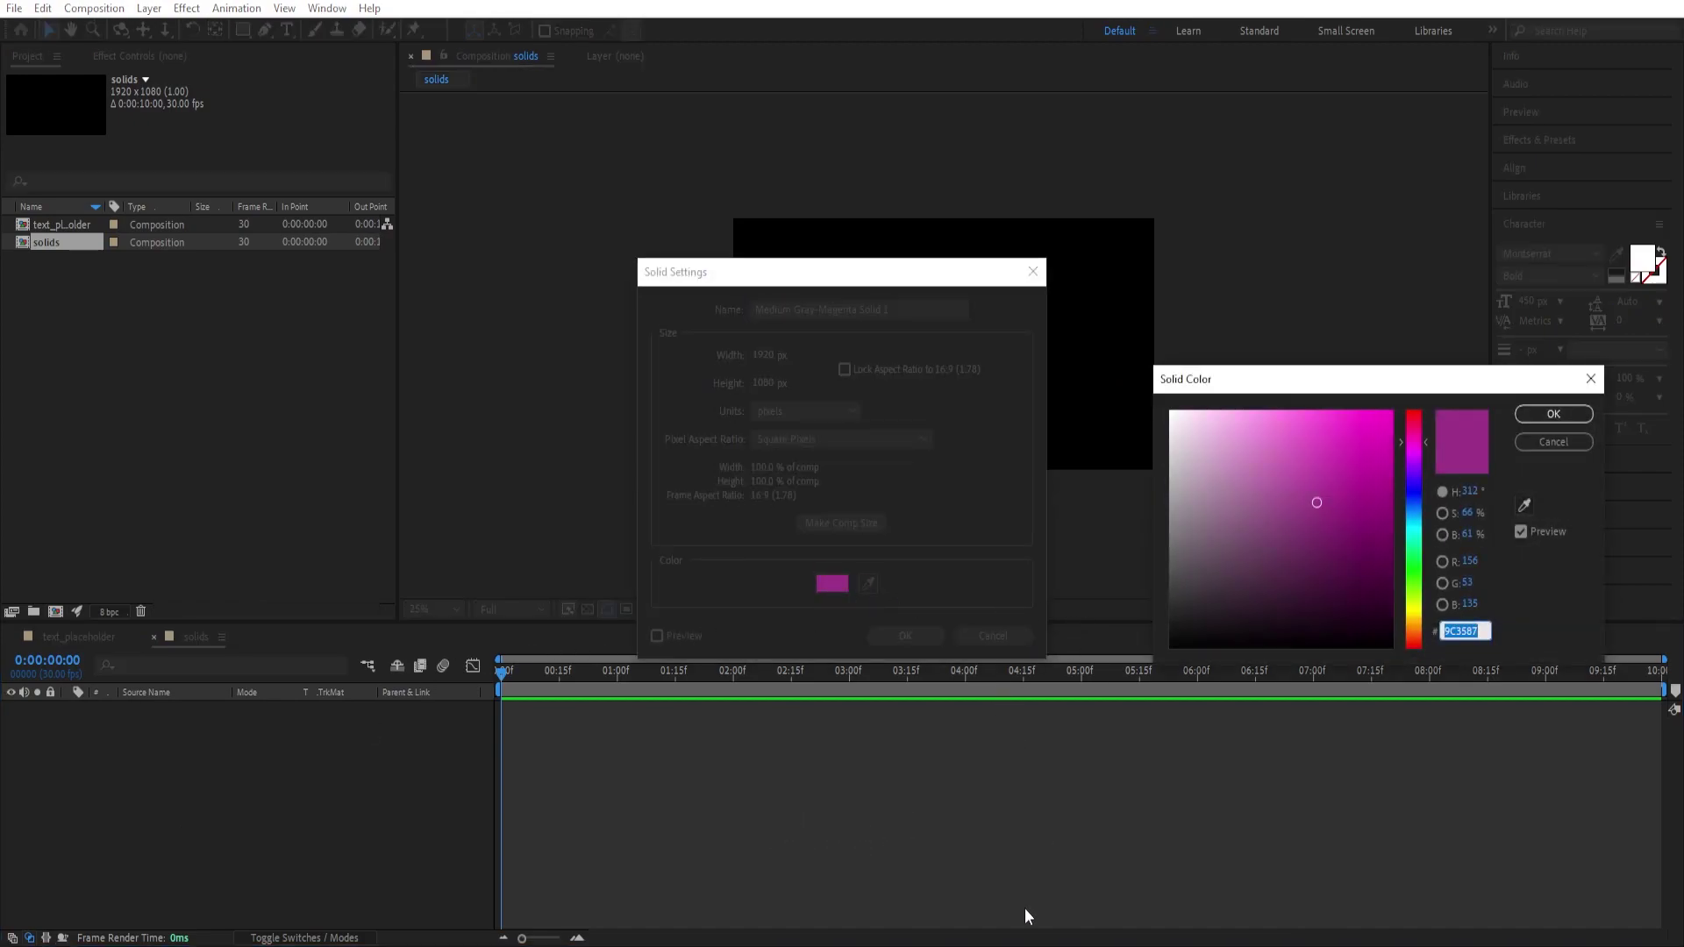
{"action": "key", "text": "alt+Tab"}
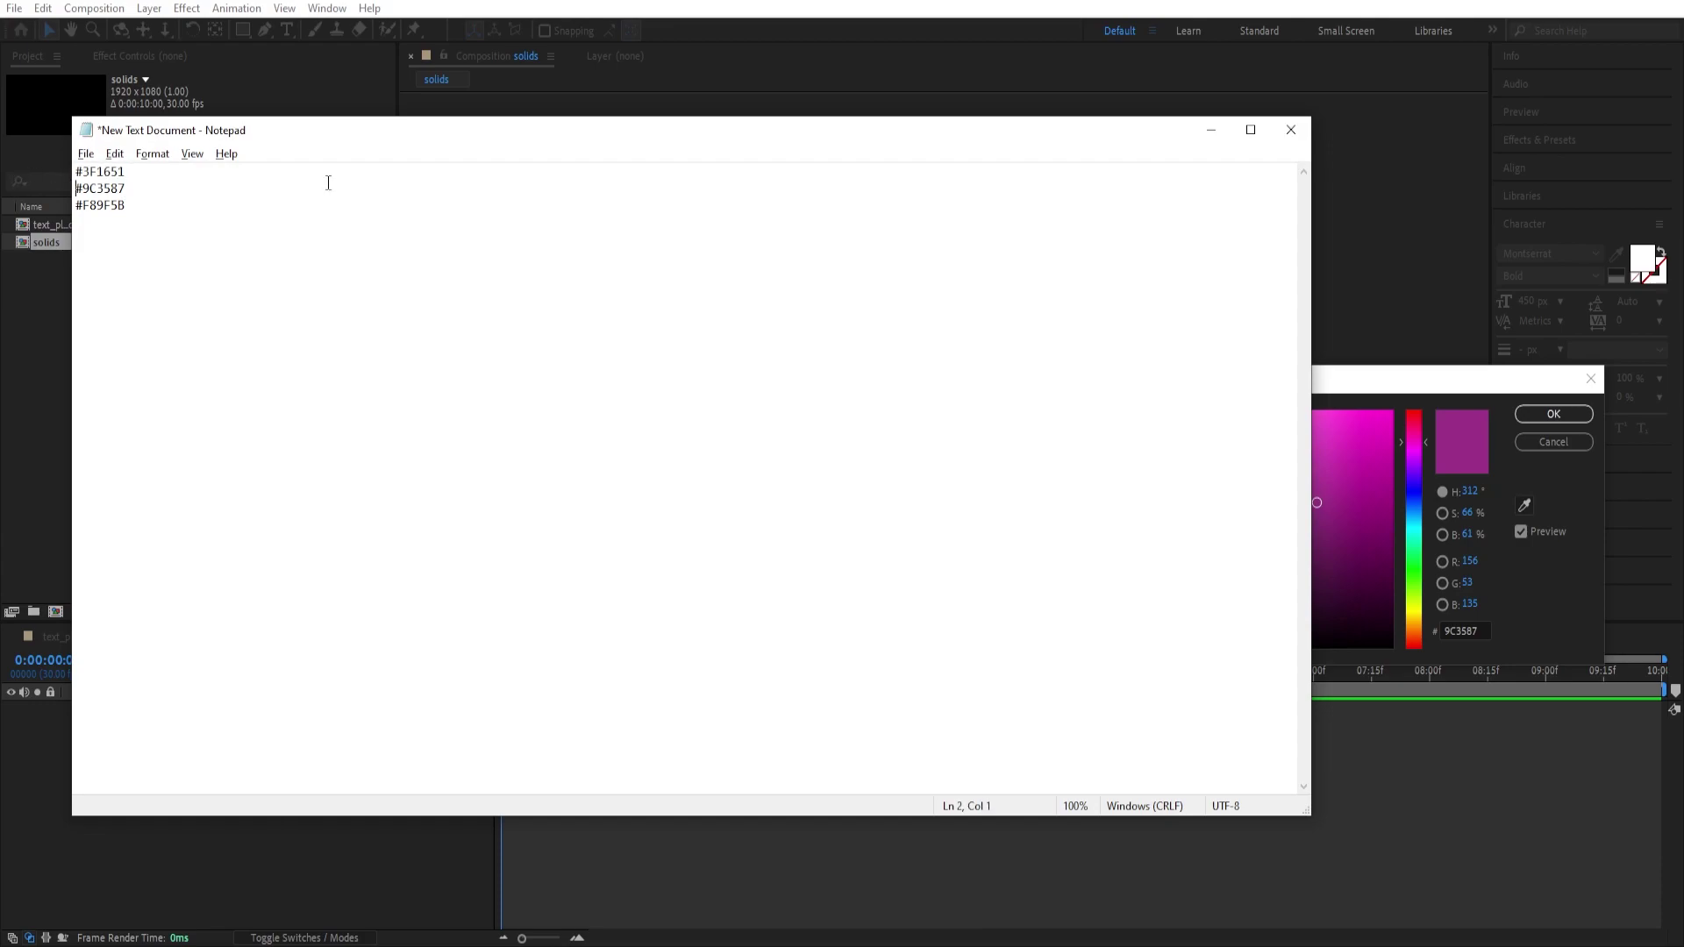
{"action": "left_click_drag", "start_coordinate": [128, 180], "coordinate": [59, 167]}
{"action": "key", "text": "ctrl+c"}
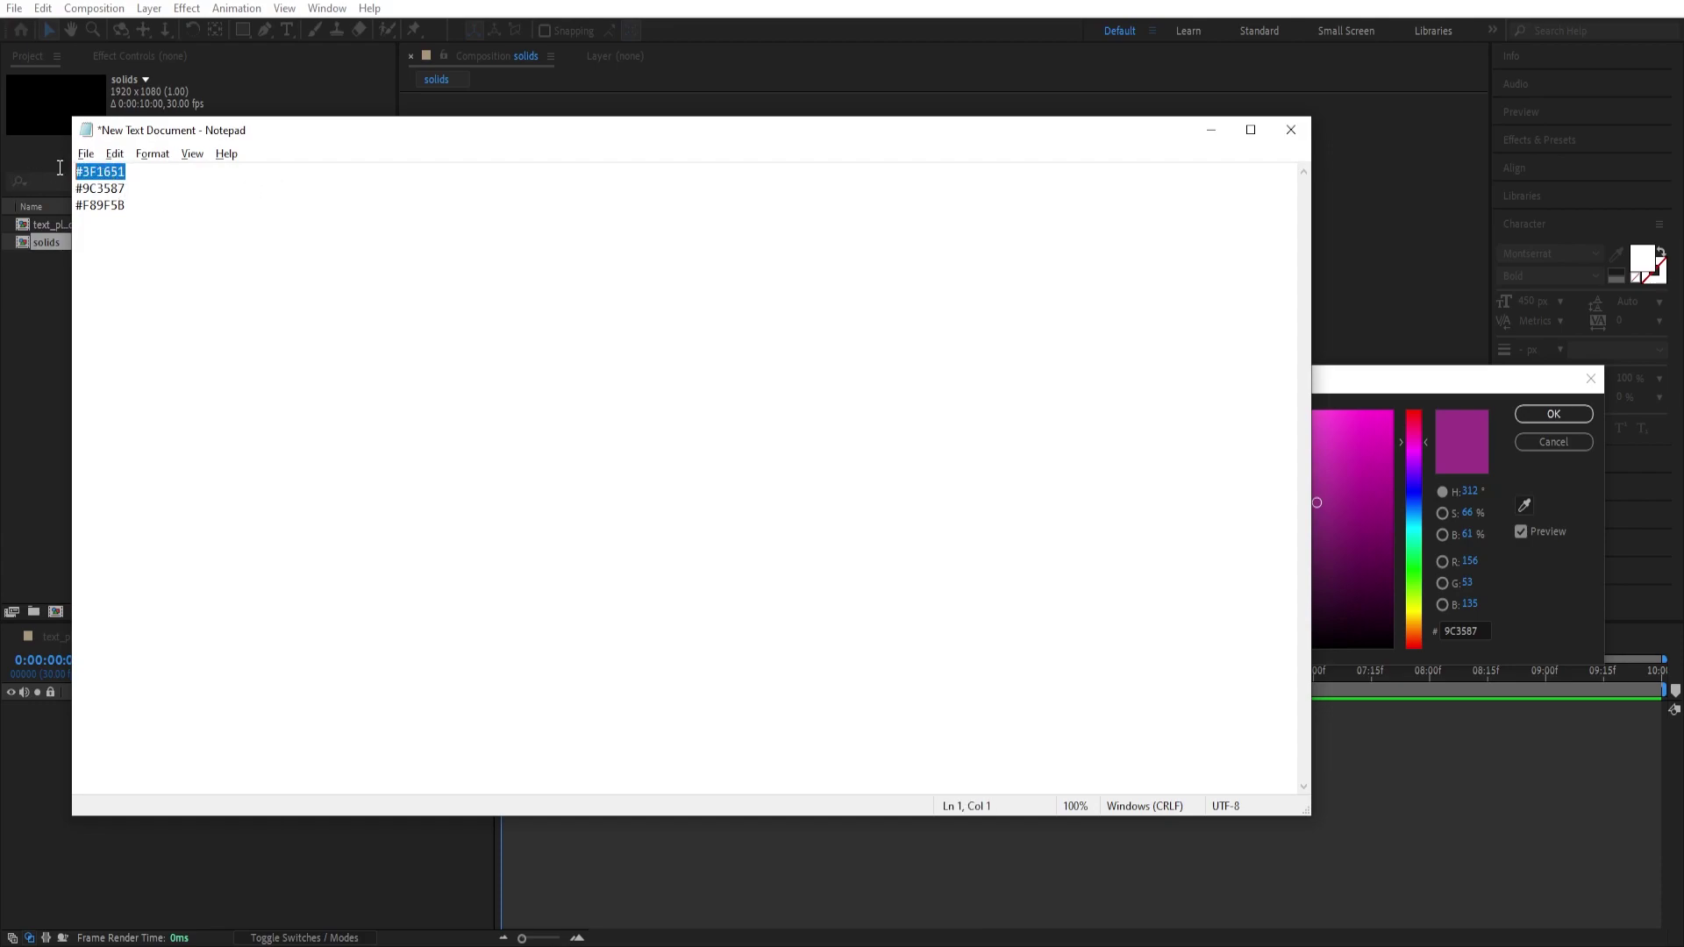
{"action": "left_click", "coordinate": [1211, 130]}
{"action": "key", "text": "ctrl+v"}
{"action": "left_click", "coordinate": [1546, 419]}
{"action": "left_click", "coordinate": [905, 636]}
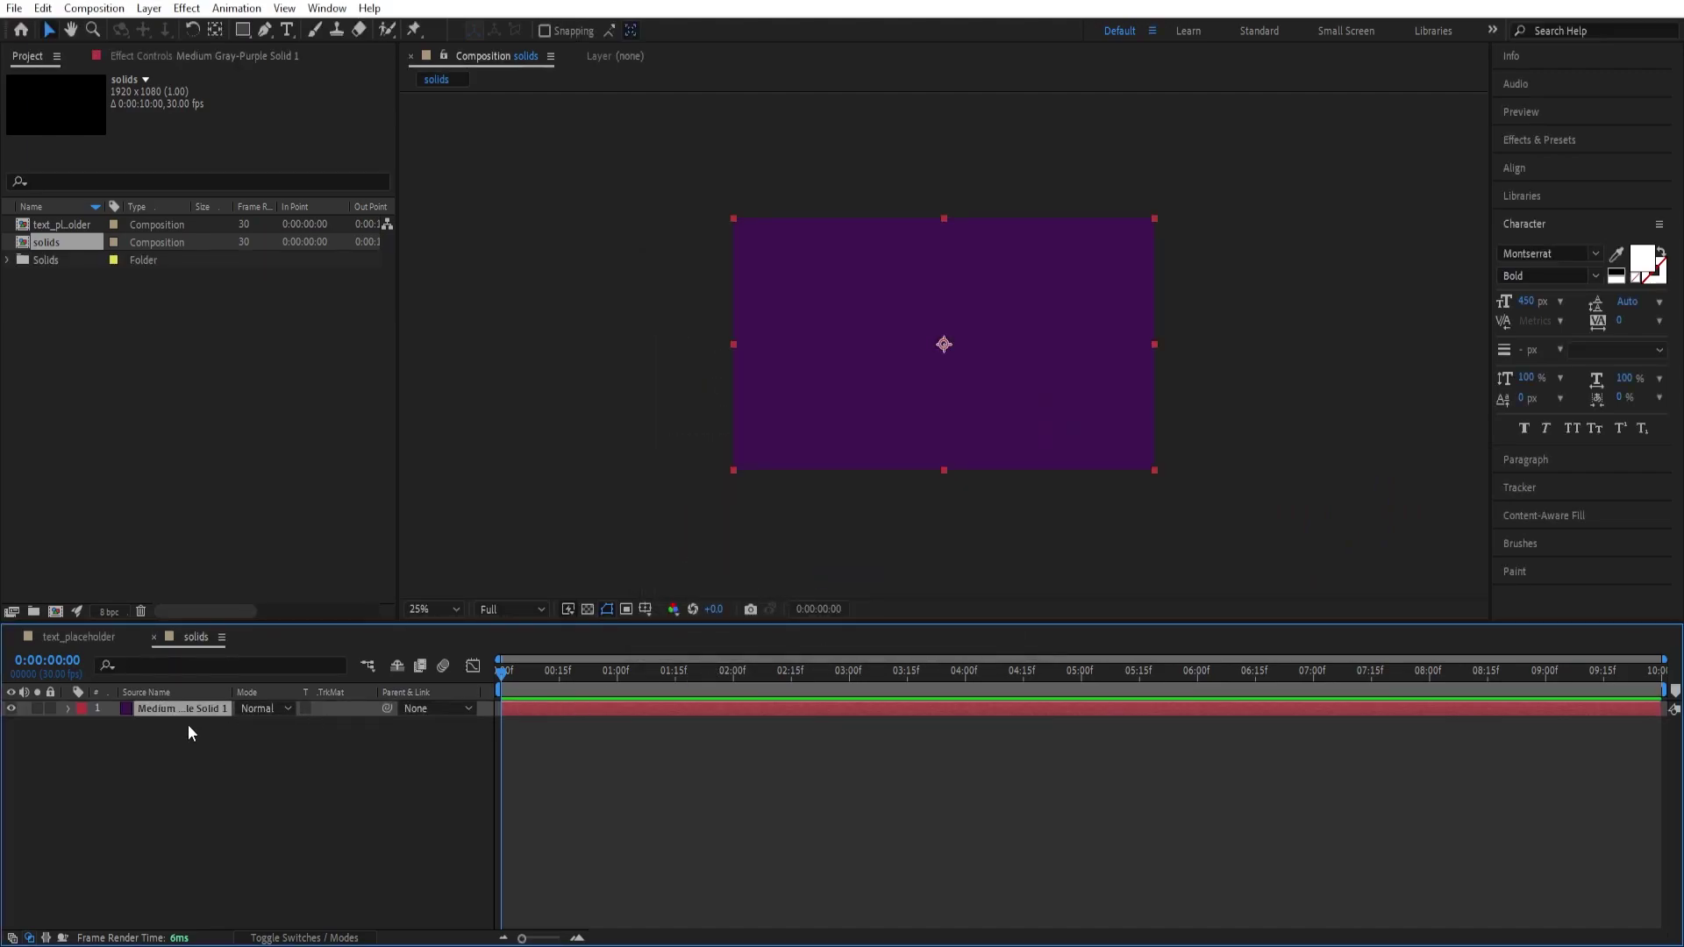
Keyframe the solid's Position from X 2880 at 0s to 960,540 at 2 seconds
{"action": "key", "text": "p"}
{"action": "left_click", "coordinate": [112, 725]}
{"action": "left_click_drag", "start_coordinate": [503, 680], "coordinate": [735, 672]}
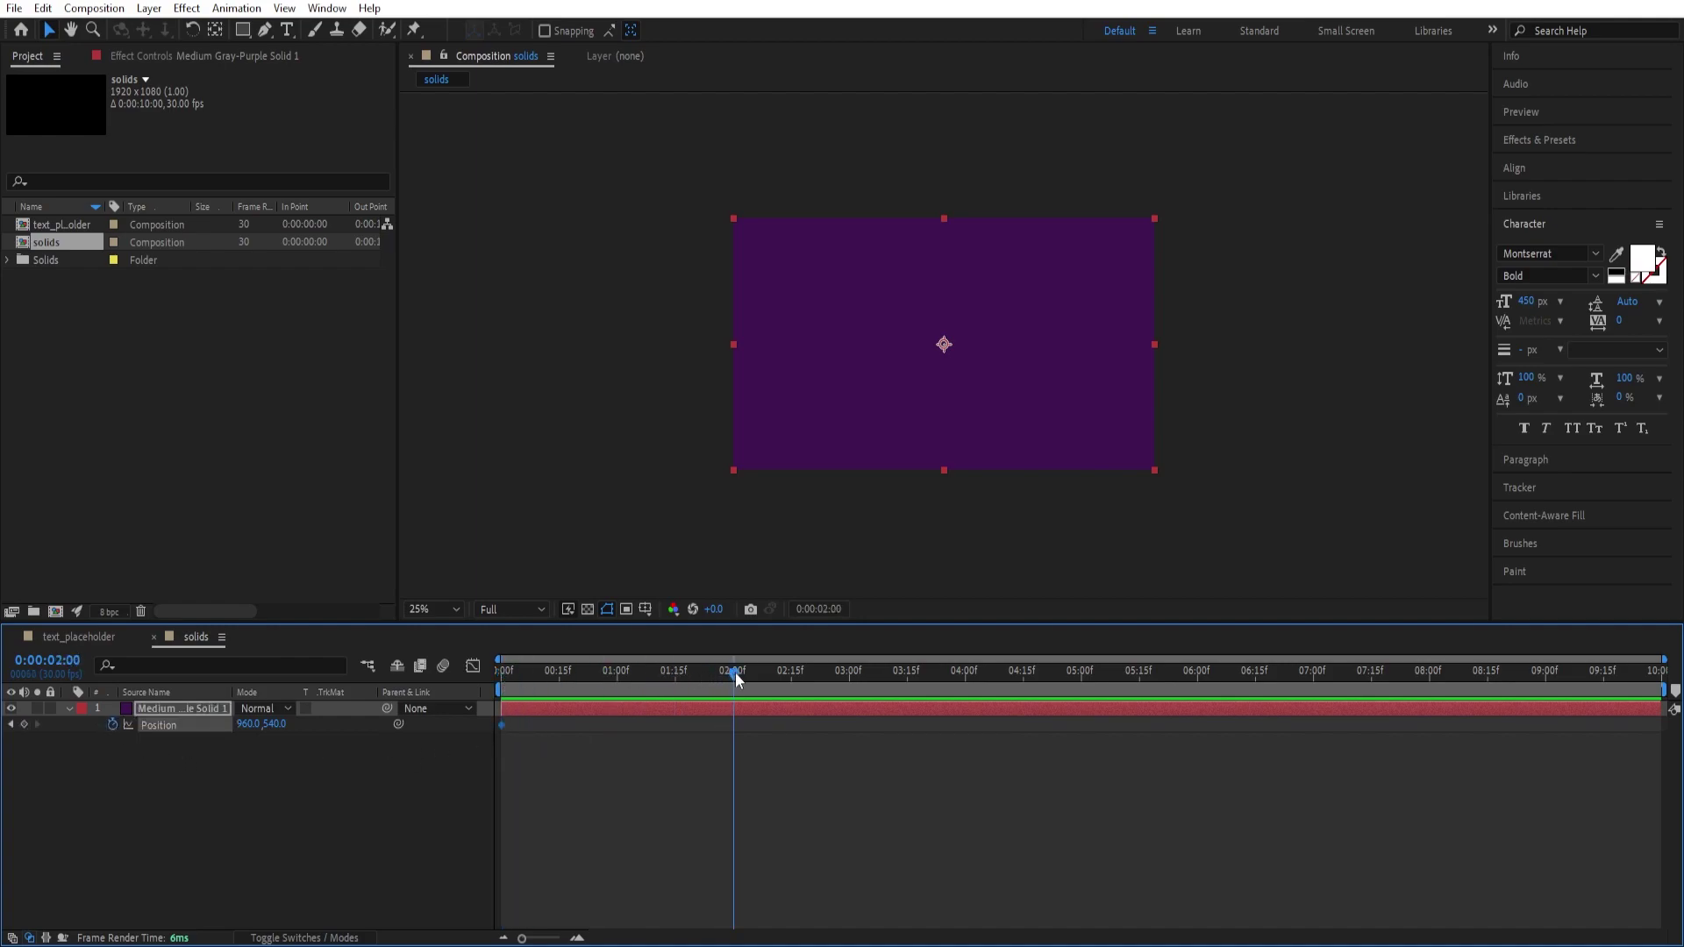
{"action": "left_click", "coordinate": [25, 724]}
{"action": "left_click", "coordinate": [12, 726]}
{"action": "left_click", "coordinate": [259, 724]}
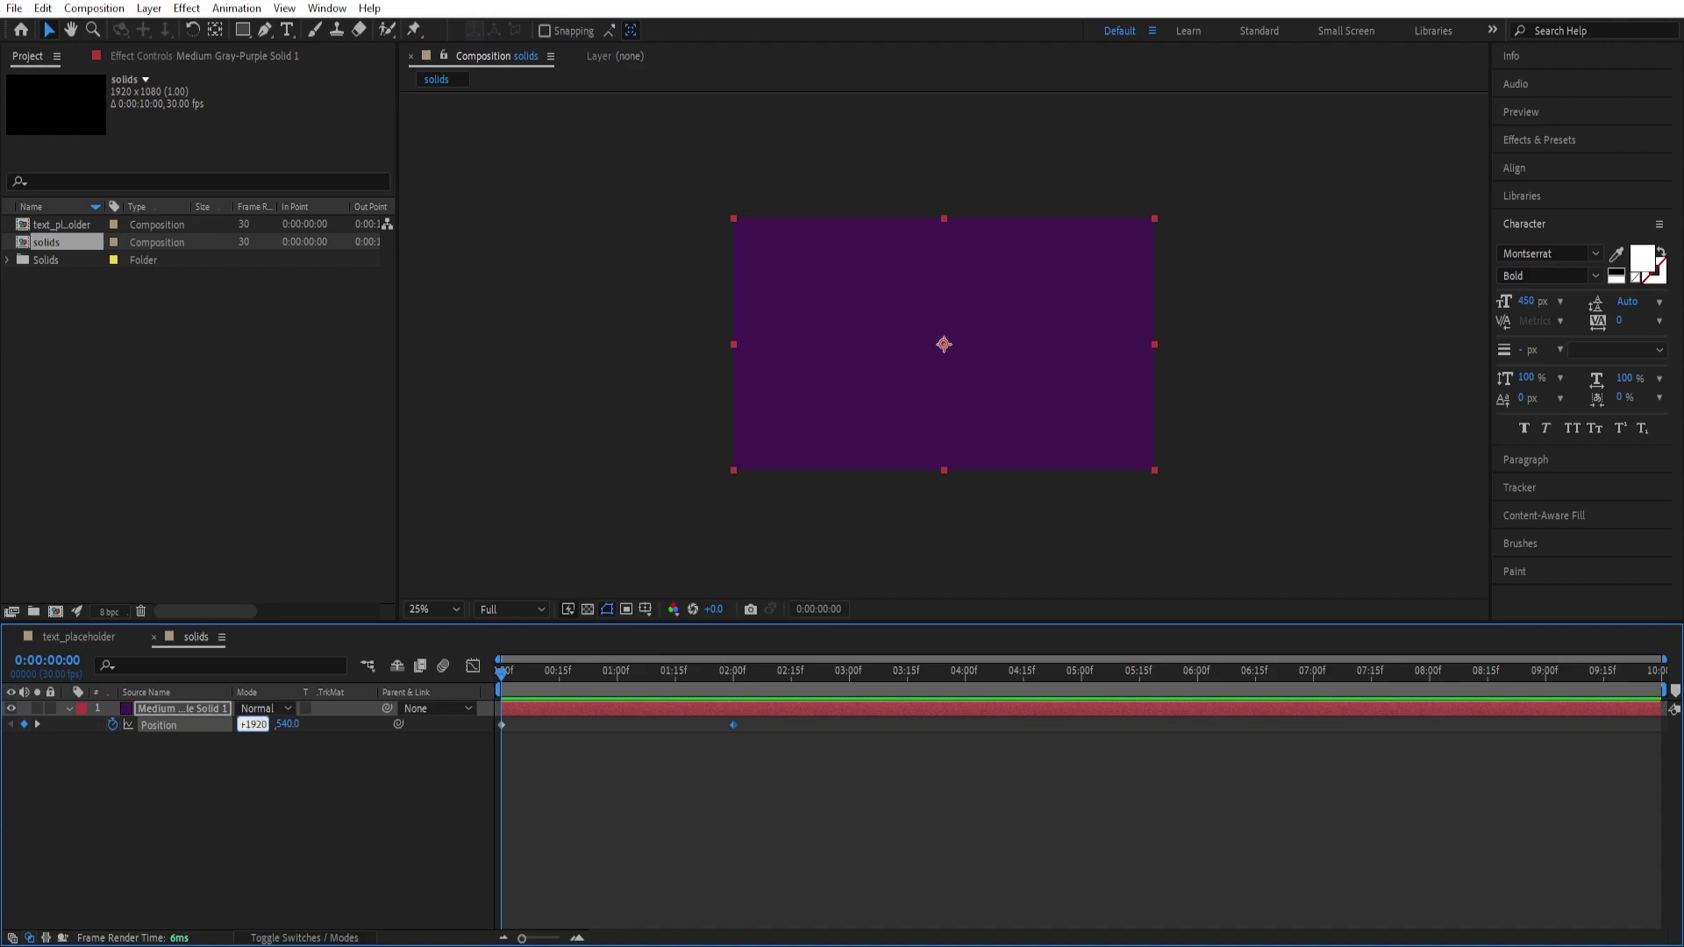
{"action": "key", "text": "Return"}
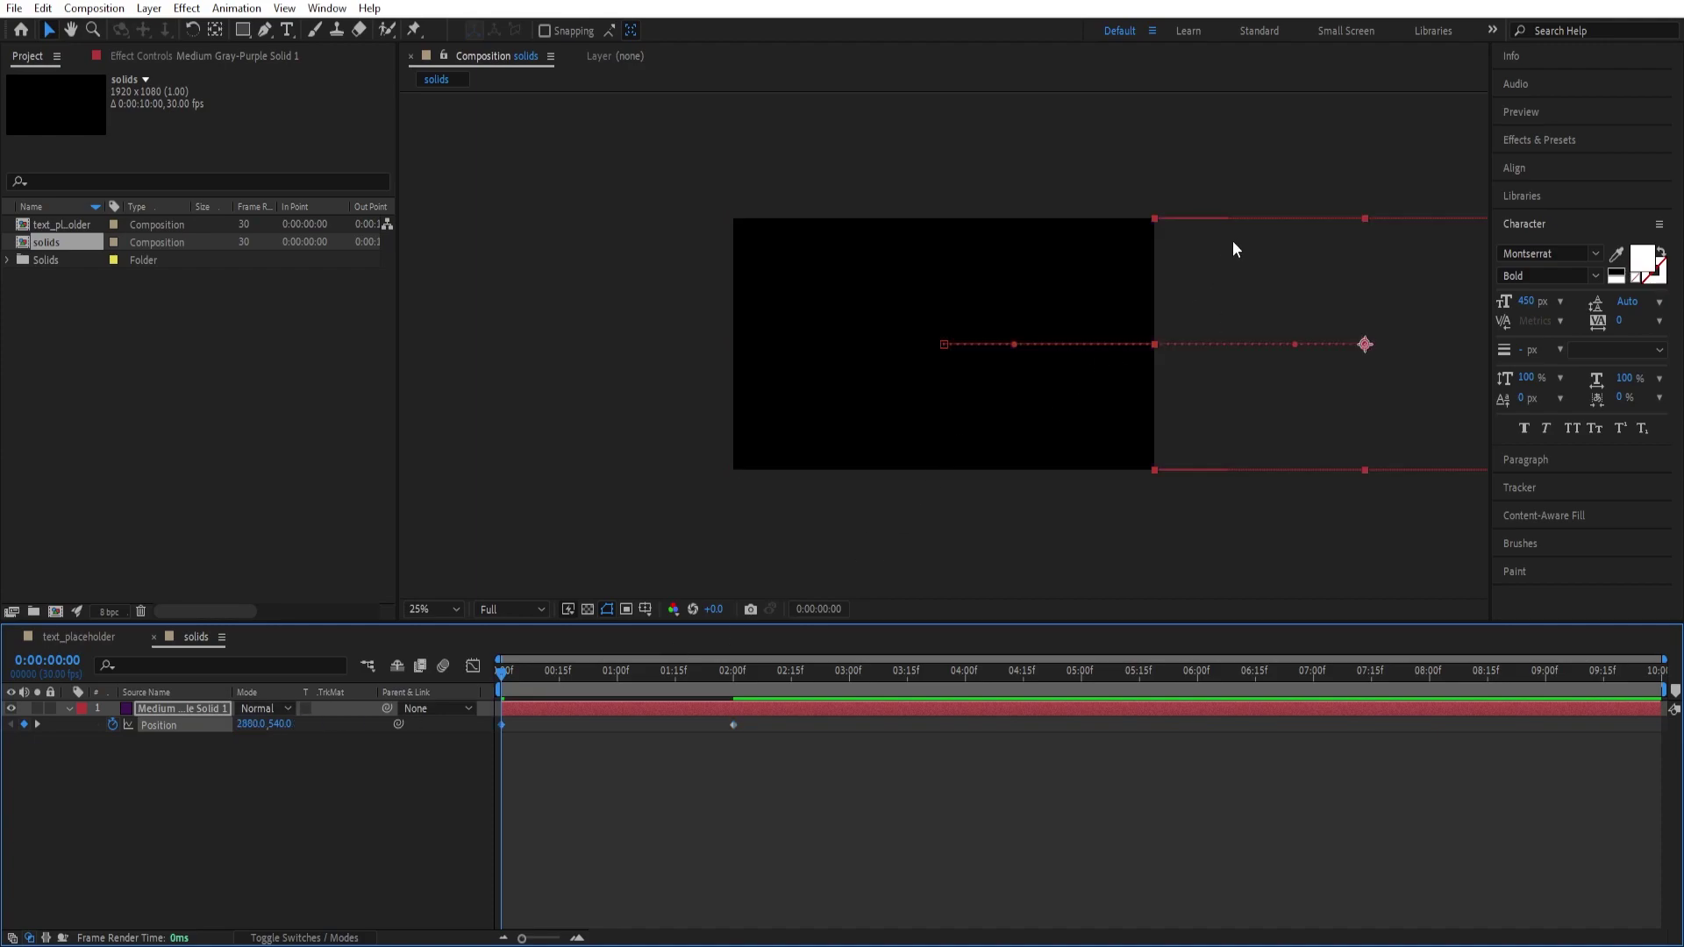
Ease both Position keyframes in the Graph Editor and preview the slide
{"action": "left_click_drag", "start_coordinate": [747, 741], "coordinate": [479, 724]}
{"action": "left_click", "coordinate": [473, 666]}
{"action": "left_click_drag", "start_coordinate": [810, 849], "coordinate": [612, 887]}
{"action": "left_click", "coordinate": [477, 670]}
{"action": "key", "text": "space"}
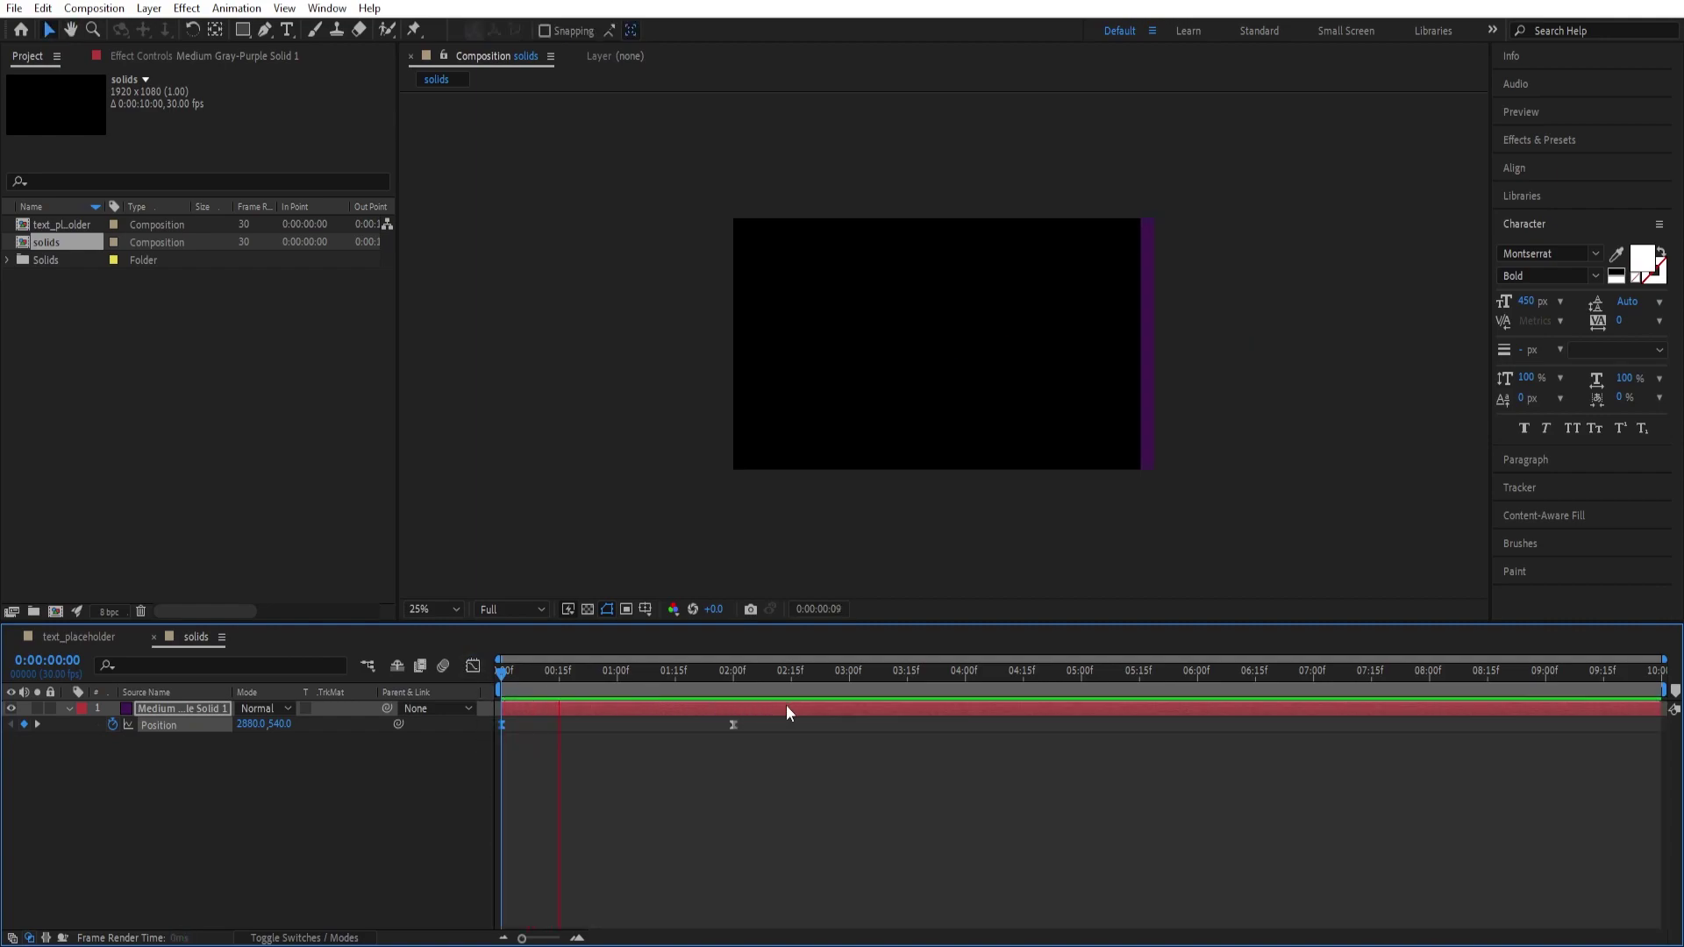
{"action": "left_click", "coordinate": [775, 687]}
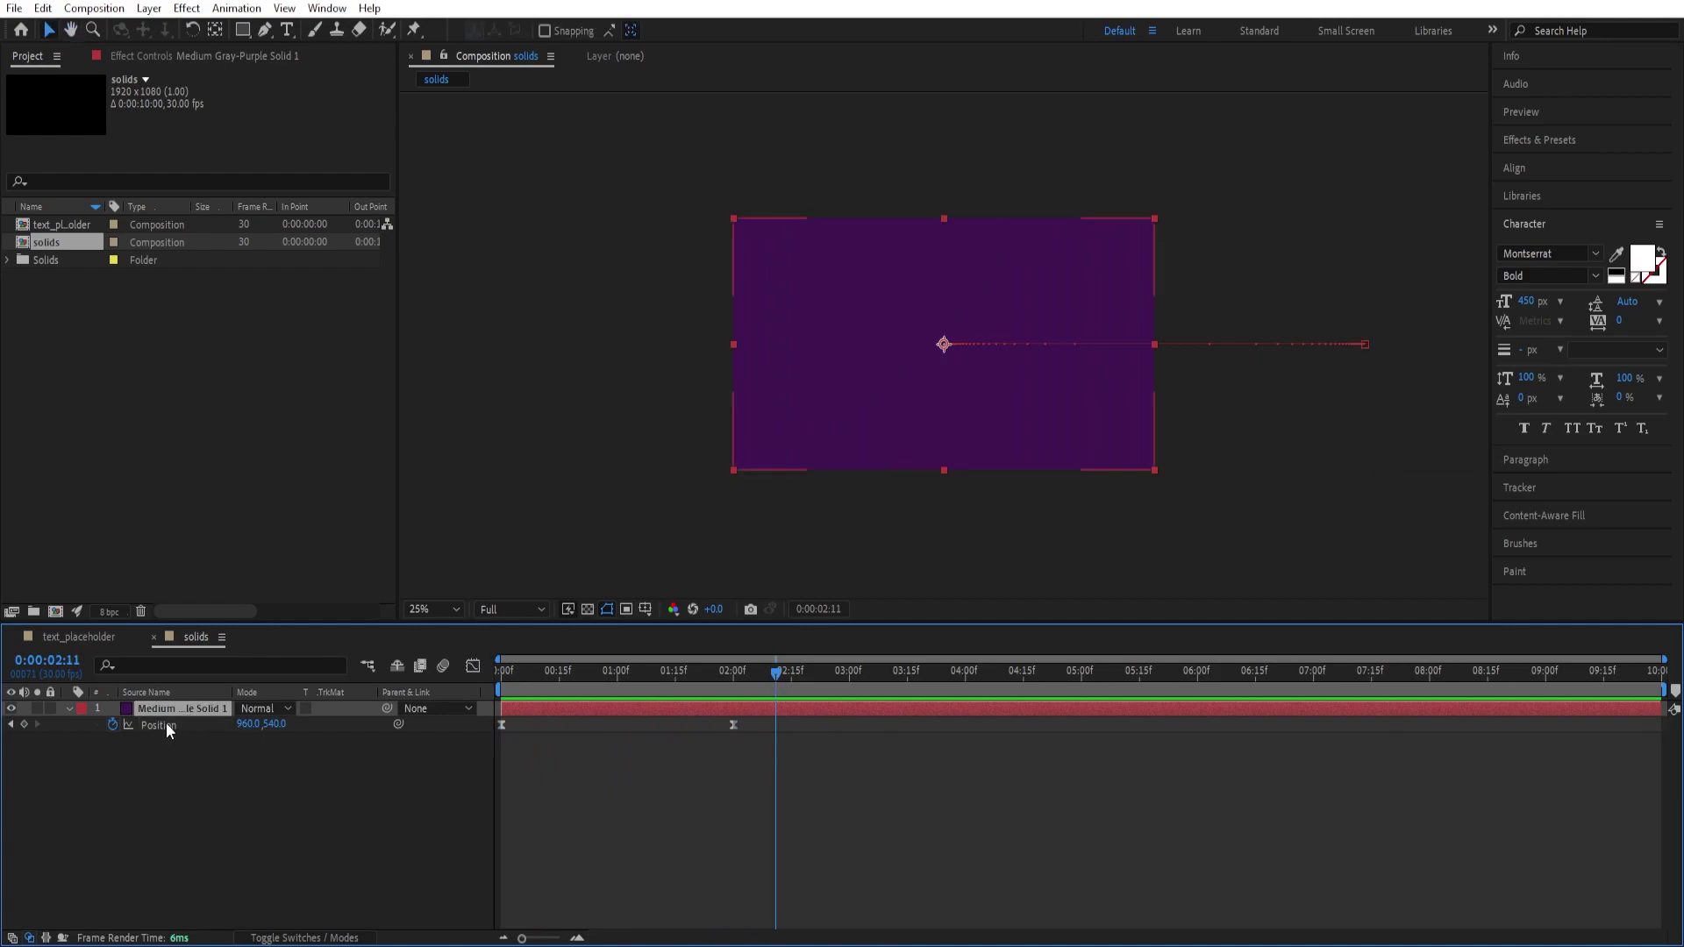
Duplicate the purple solid and offset the copy about 20 frames later
{"action": "key", "text": "ctrl+d"}
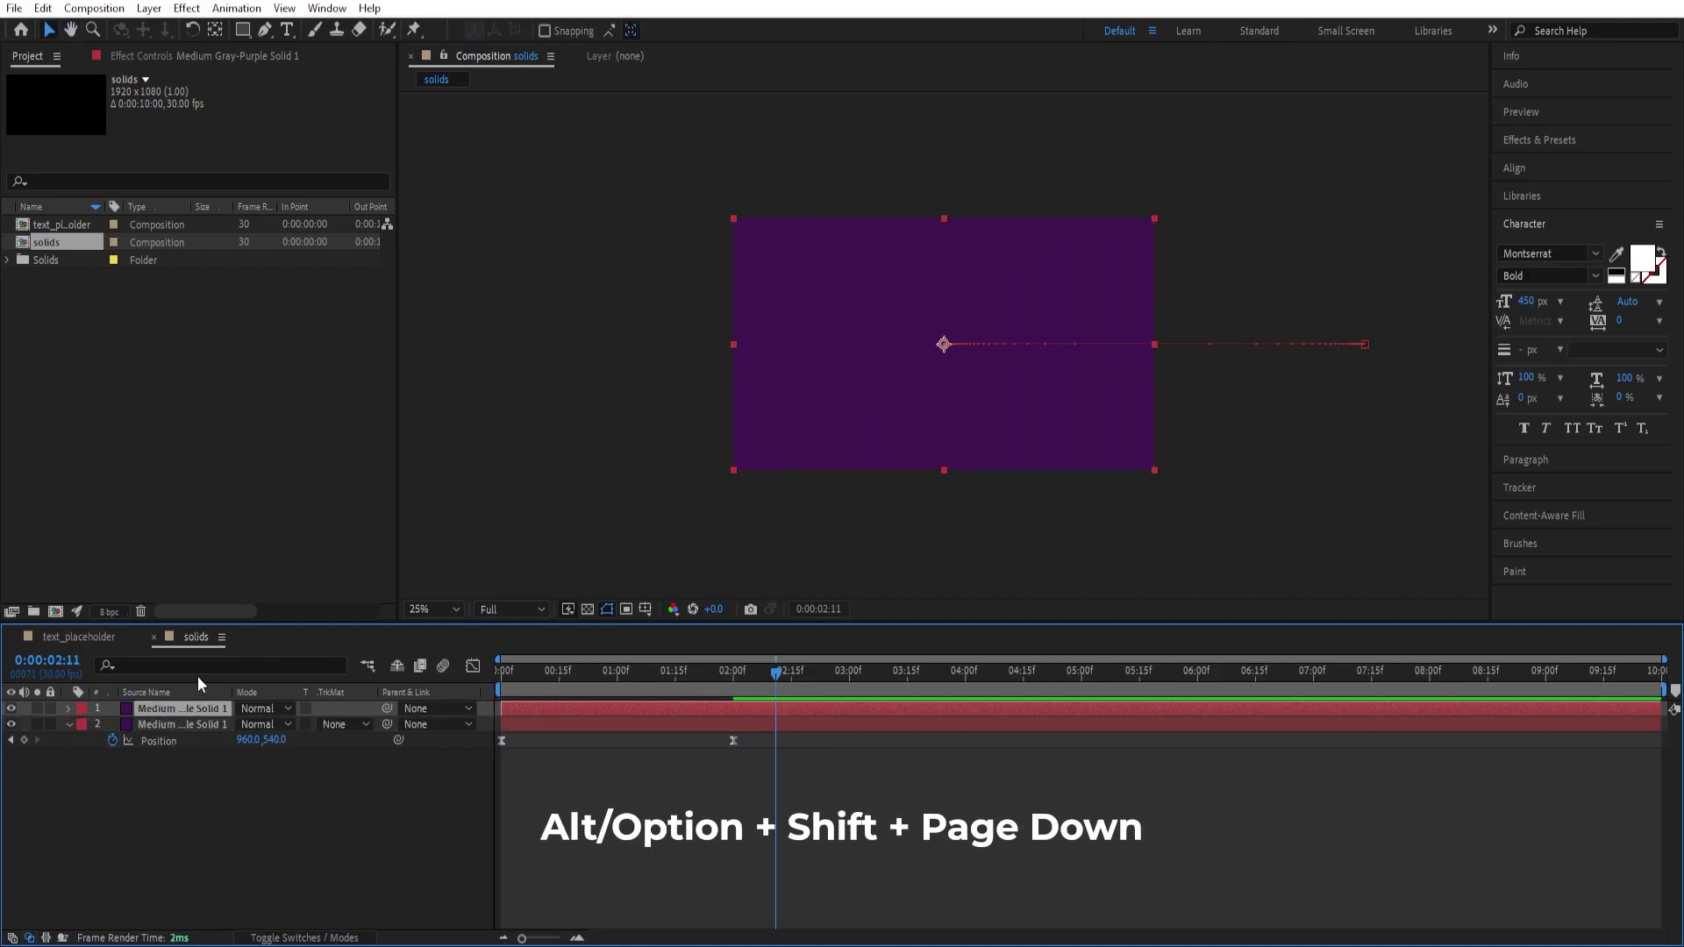
{"action": "key", "text": "alt+shift+Page_Down"}
{"action": "key", "text": "alt+shift+Page_Down"}
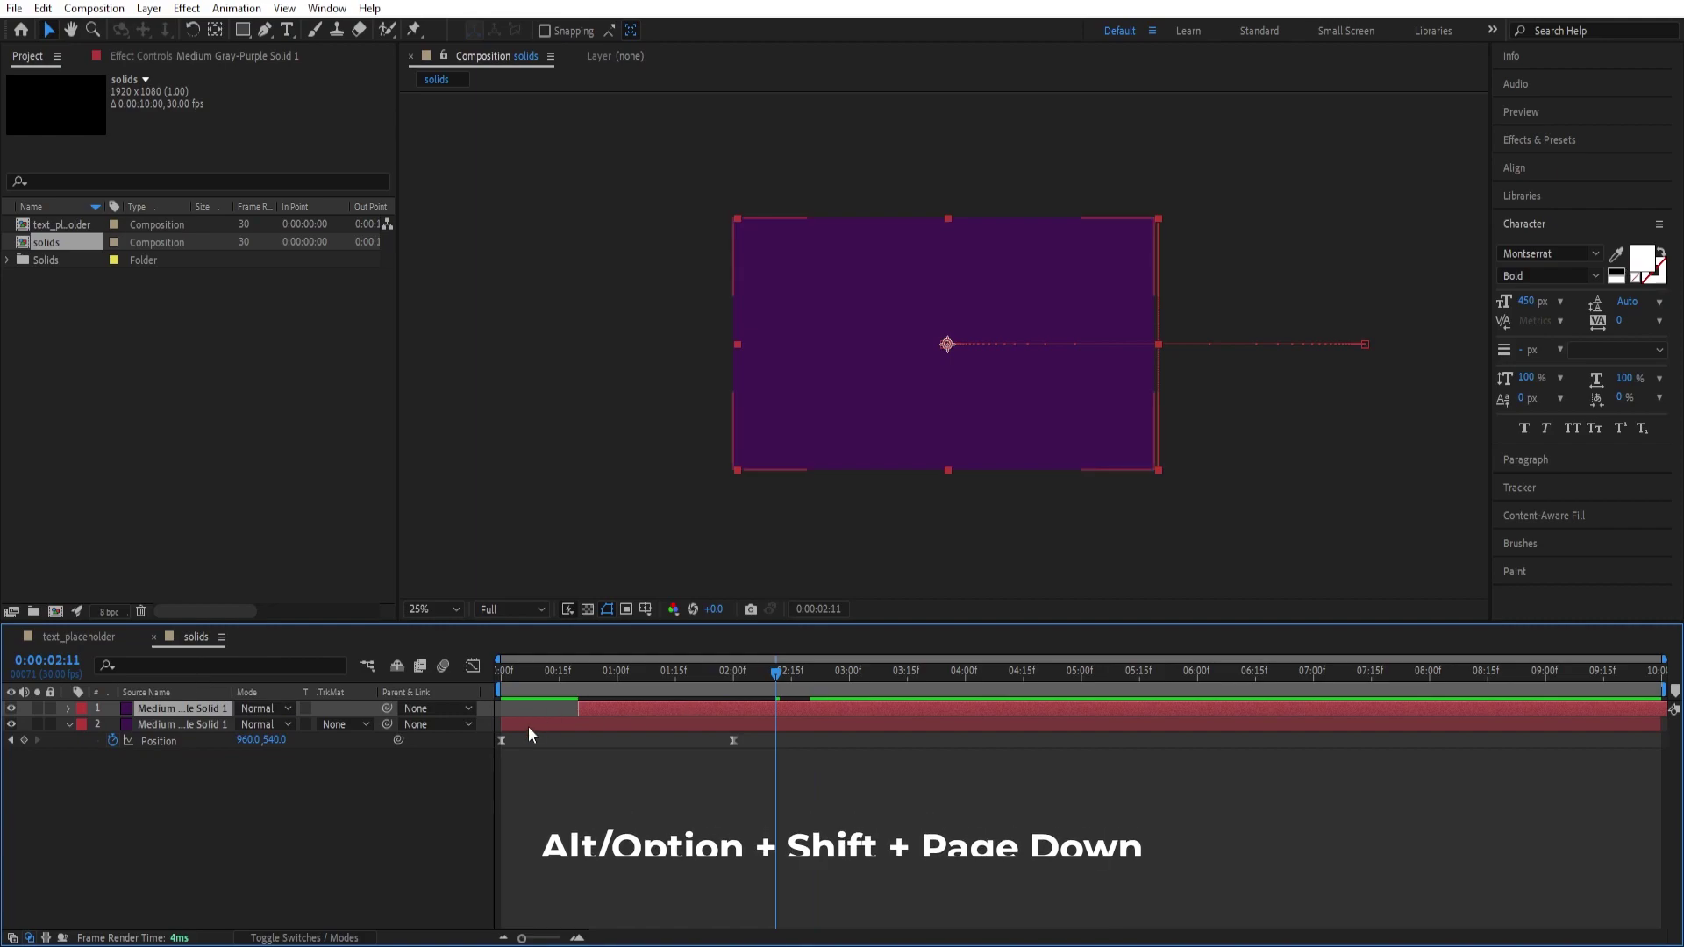
{"action": "left_click_drag", "start_coordinate": [765, 675], "coordinate": [597, 686]}
{"action": "left_click", "coordinate": [166, 708]}
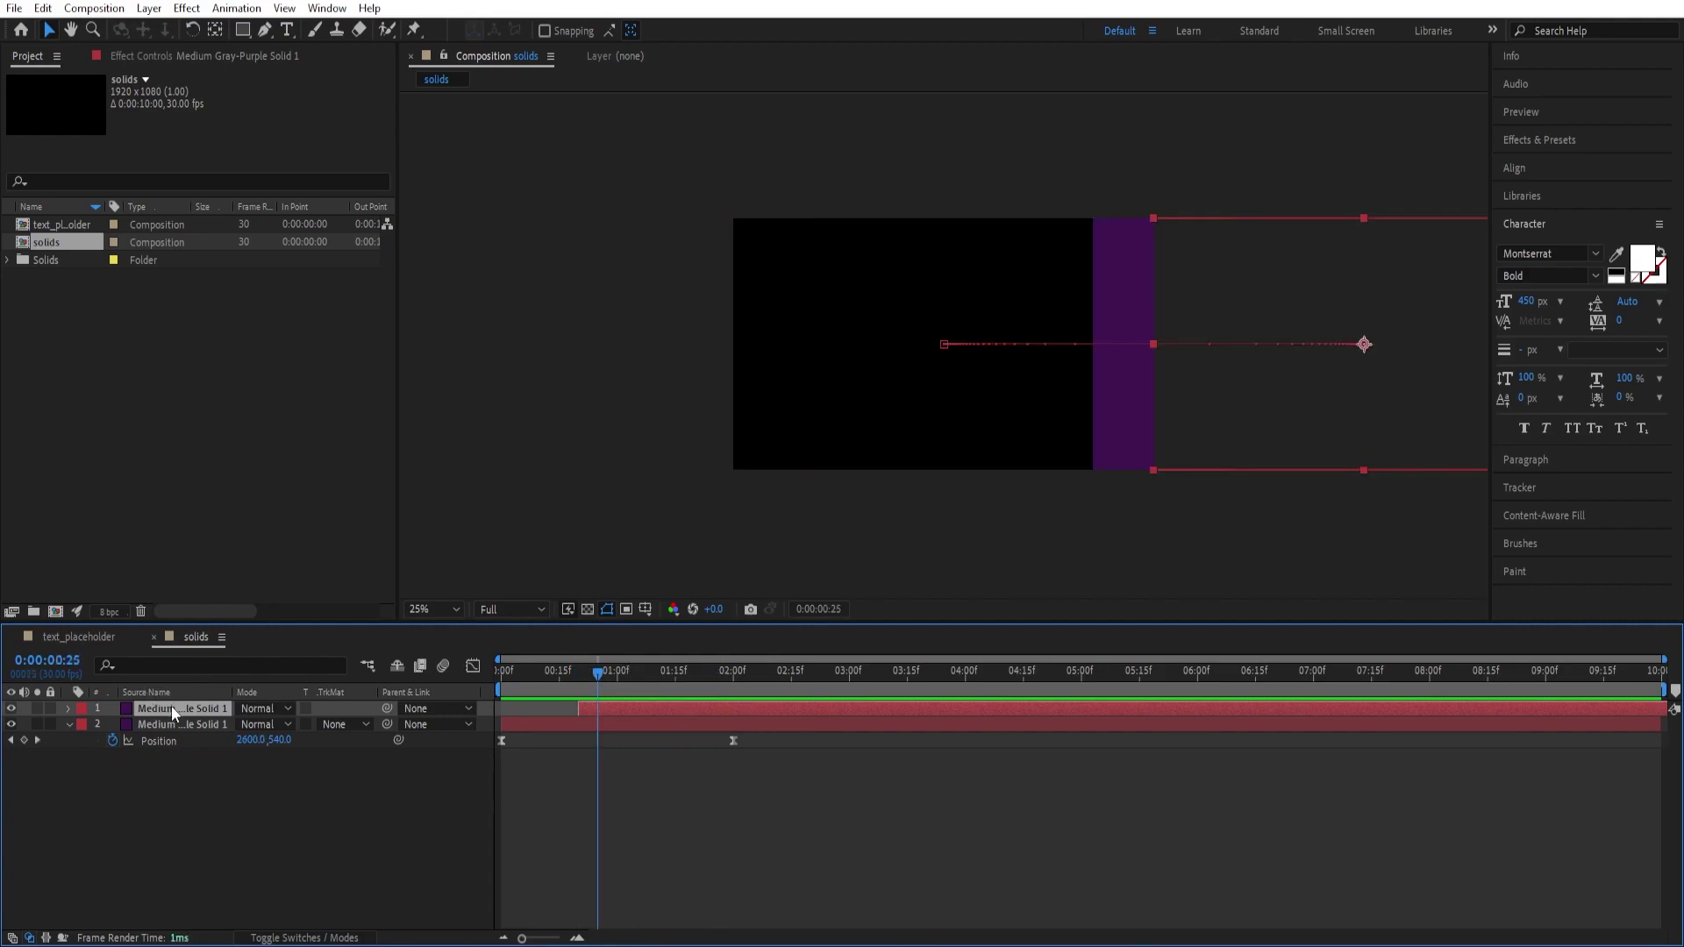
Recolour the duplicate solid magenta #9C3587 in Solid Settings
{"action": "left_click", "coordinate": [148, 8]}
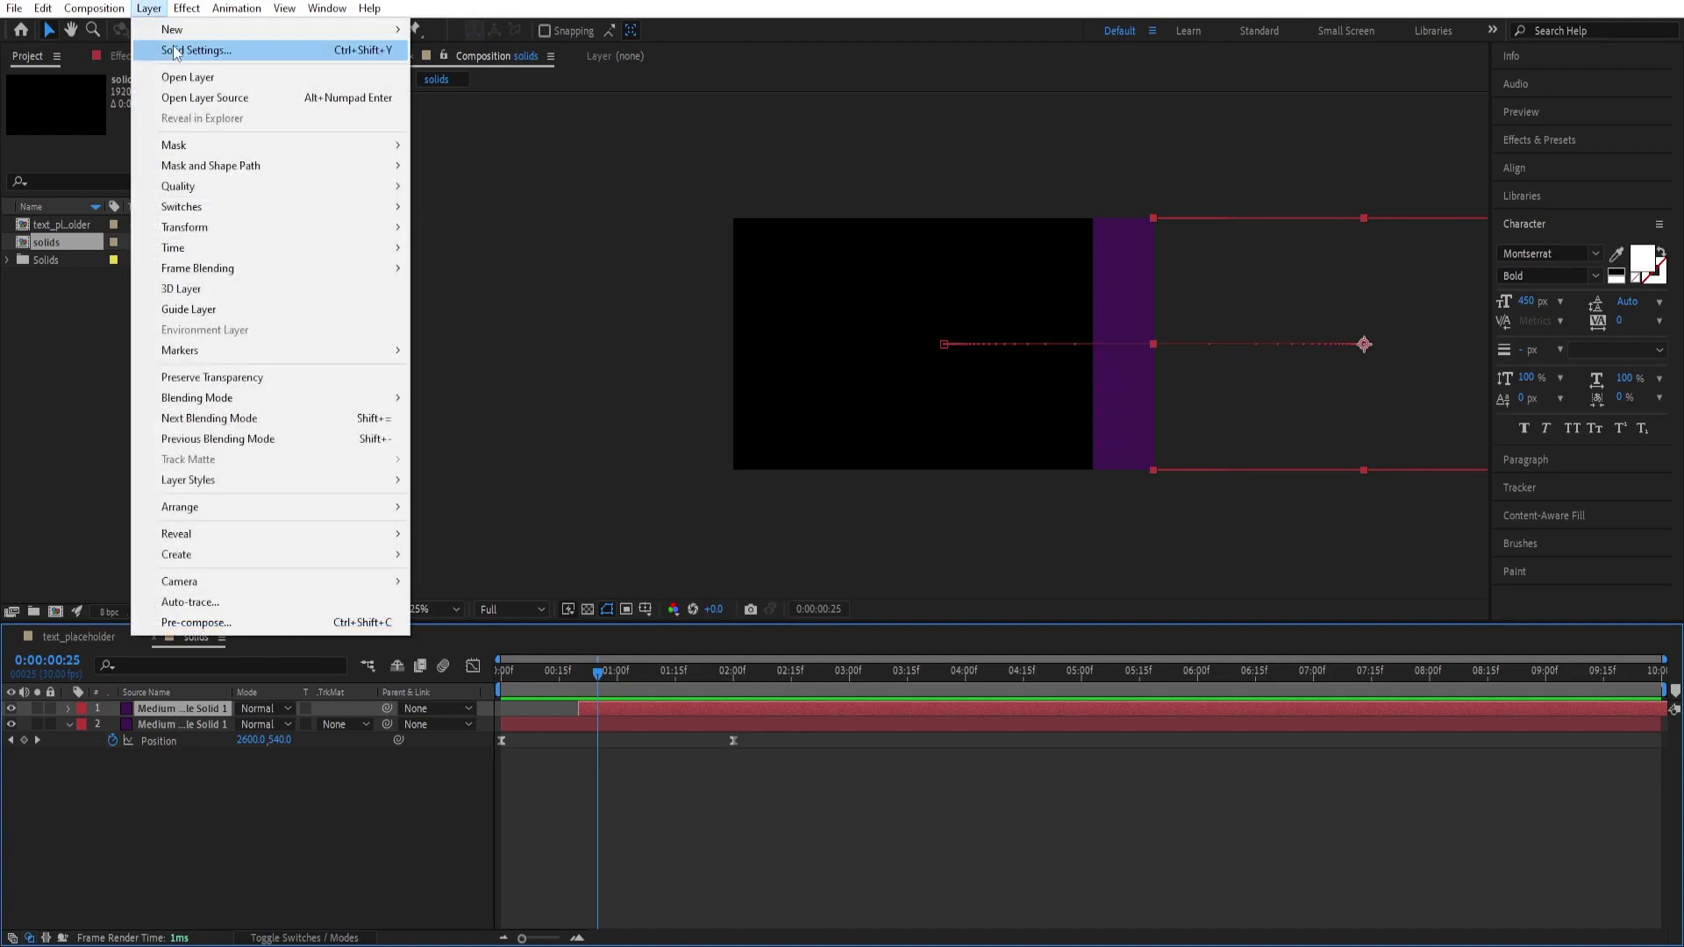
{"action": "left_click", "coordinate": [175, 50]}
{"action": "left_click", "coordinate": [1309, 519]}
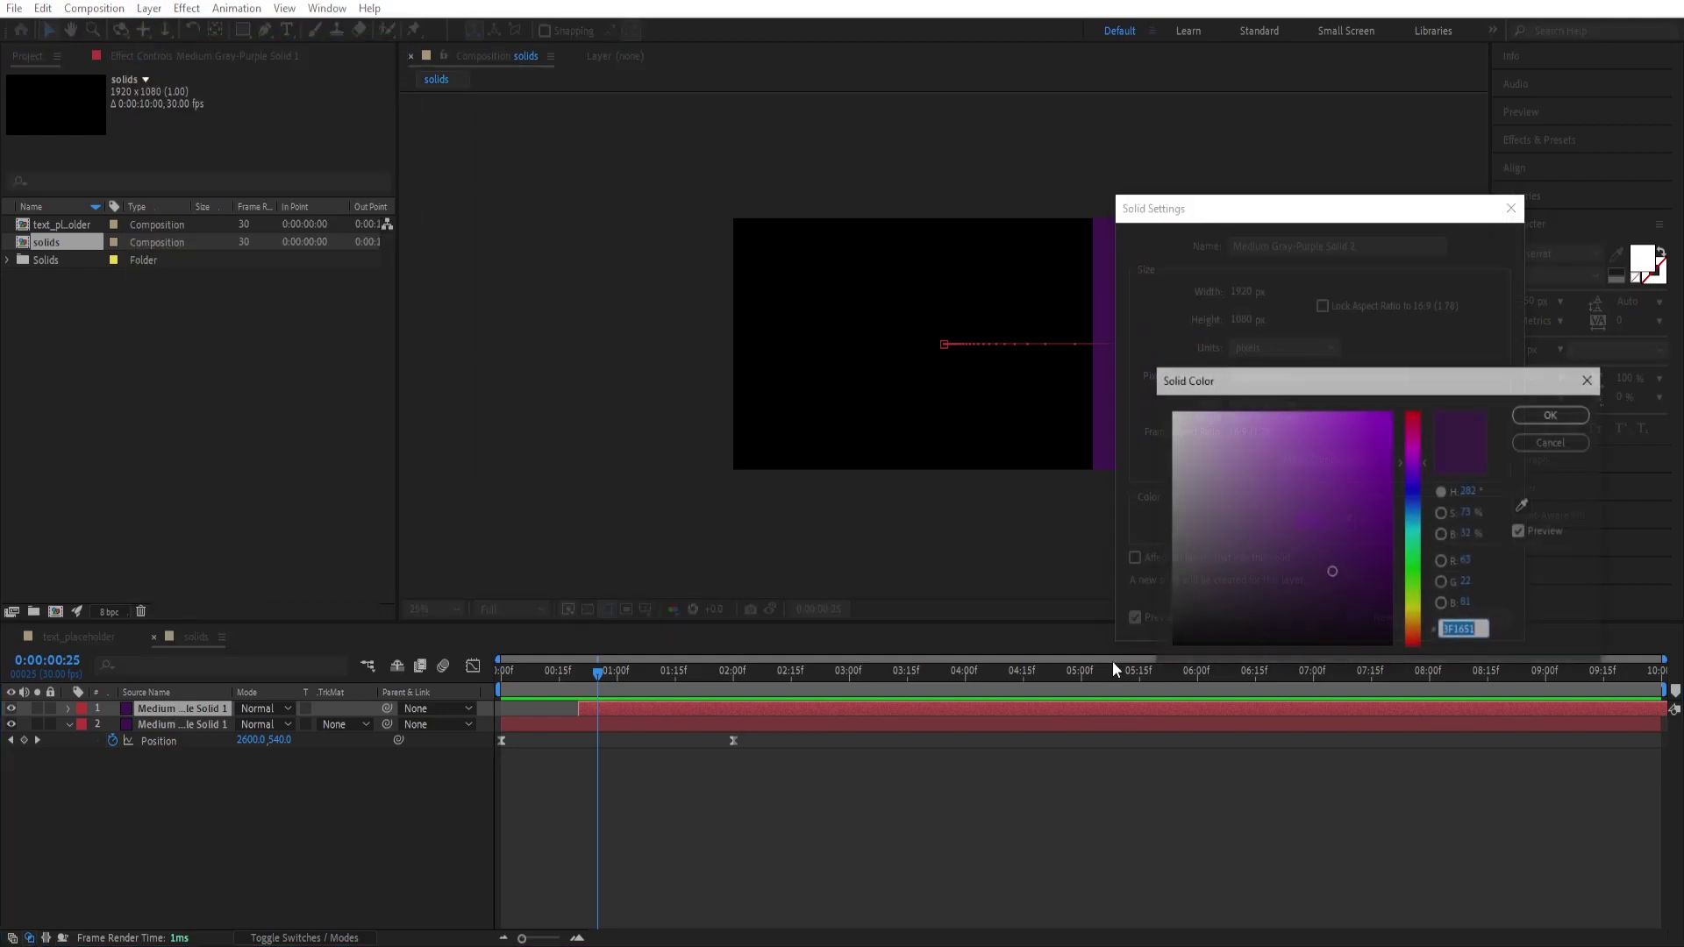
{"action": "key", "text": "alt+Tab"}
{"action": "left_click_drag", "start_coordinate": [127, 189], "coordinate": [52, 195]}
{"action": "key", "text": "ctrl+c"}
{"action": "left_click", "coordinate": [1211, 129]}
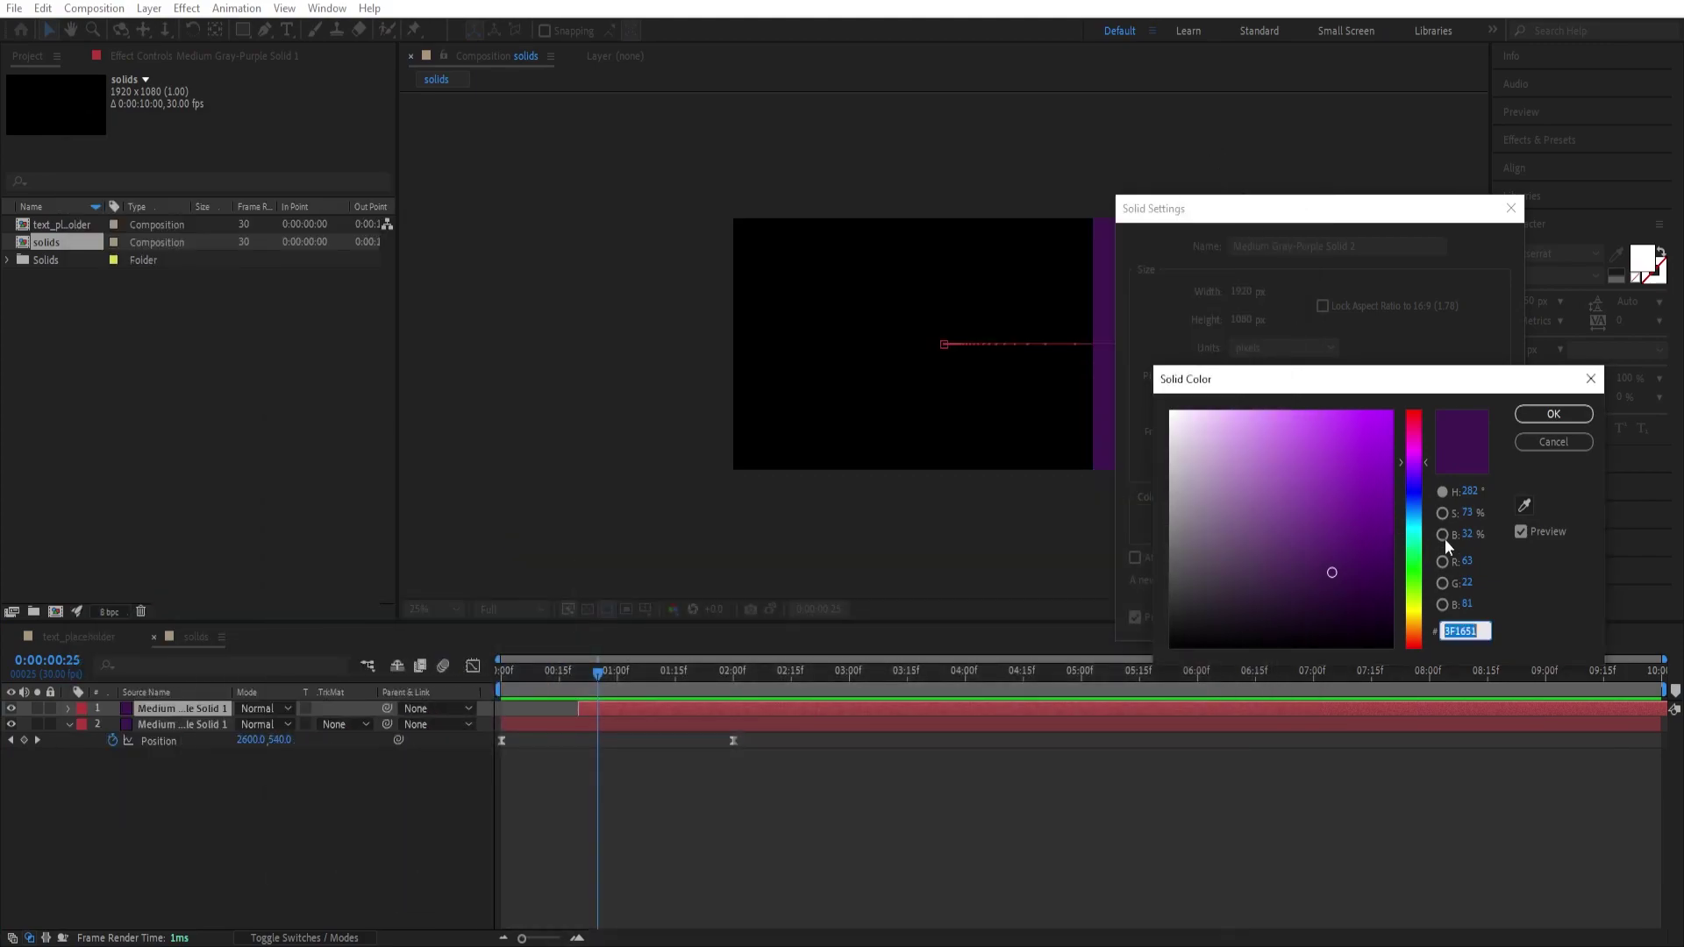
{"action": "key", "text": "ctrl+v"}
{"action": "left_click", "coordinate": [1543, 420]}
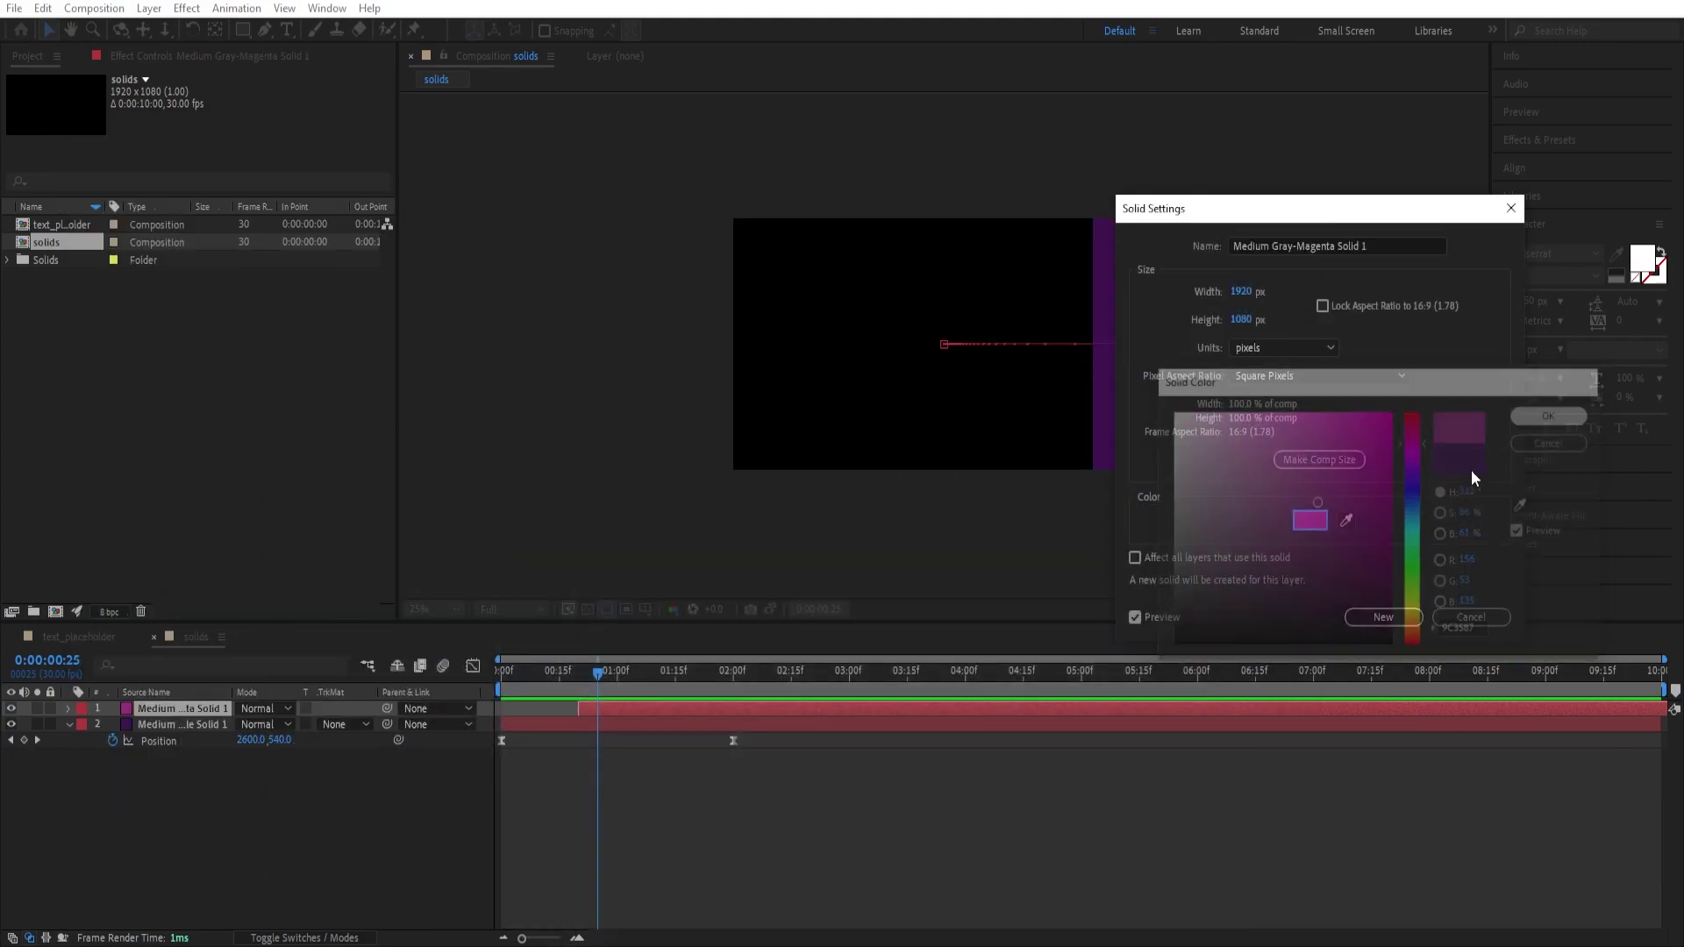
{"action": "left_click", "coordinate": [1384, 618]}
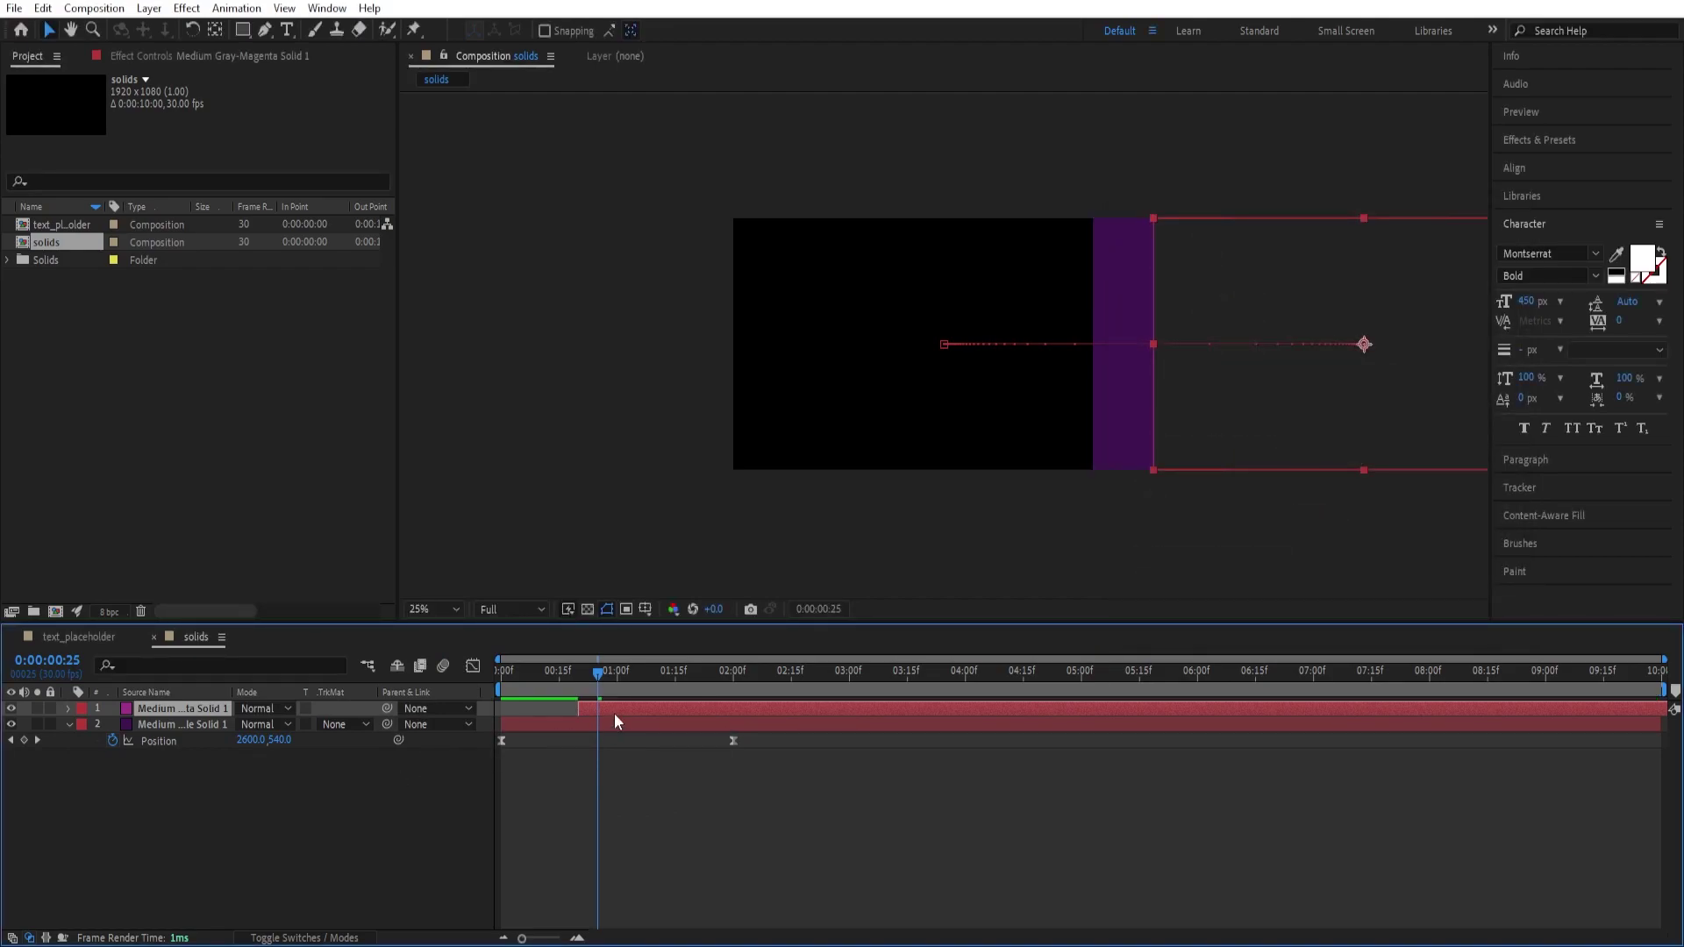
Duplicate the magenta solid and start the copy about 20 frames later
{"action": "left_click_drag", "start_coordinate": [597, 677], "coordinate": [675, 675]}
{"action": "key", "text": "ctrl+d"}
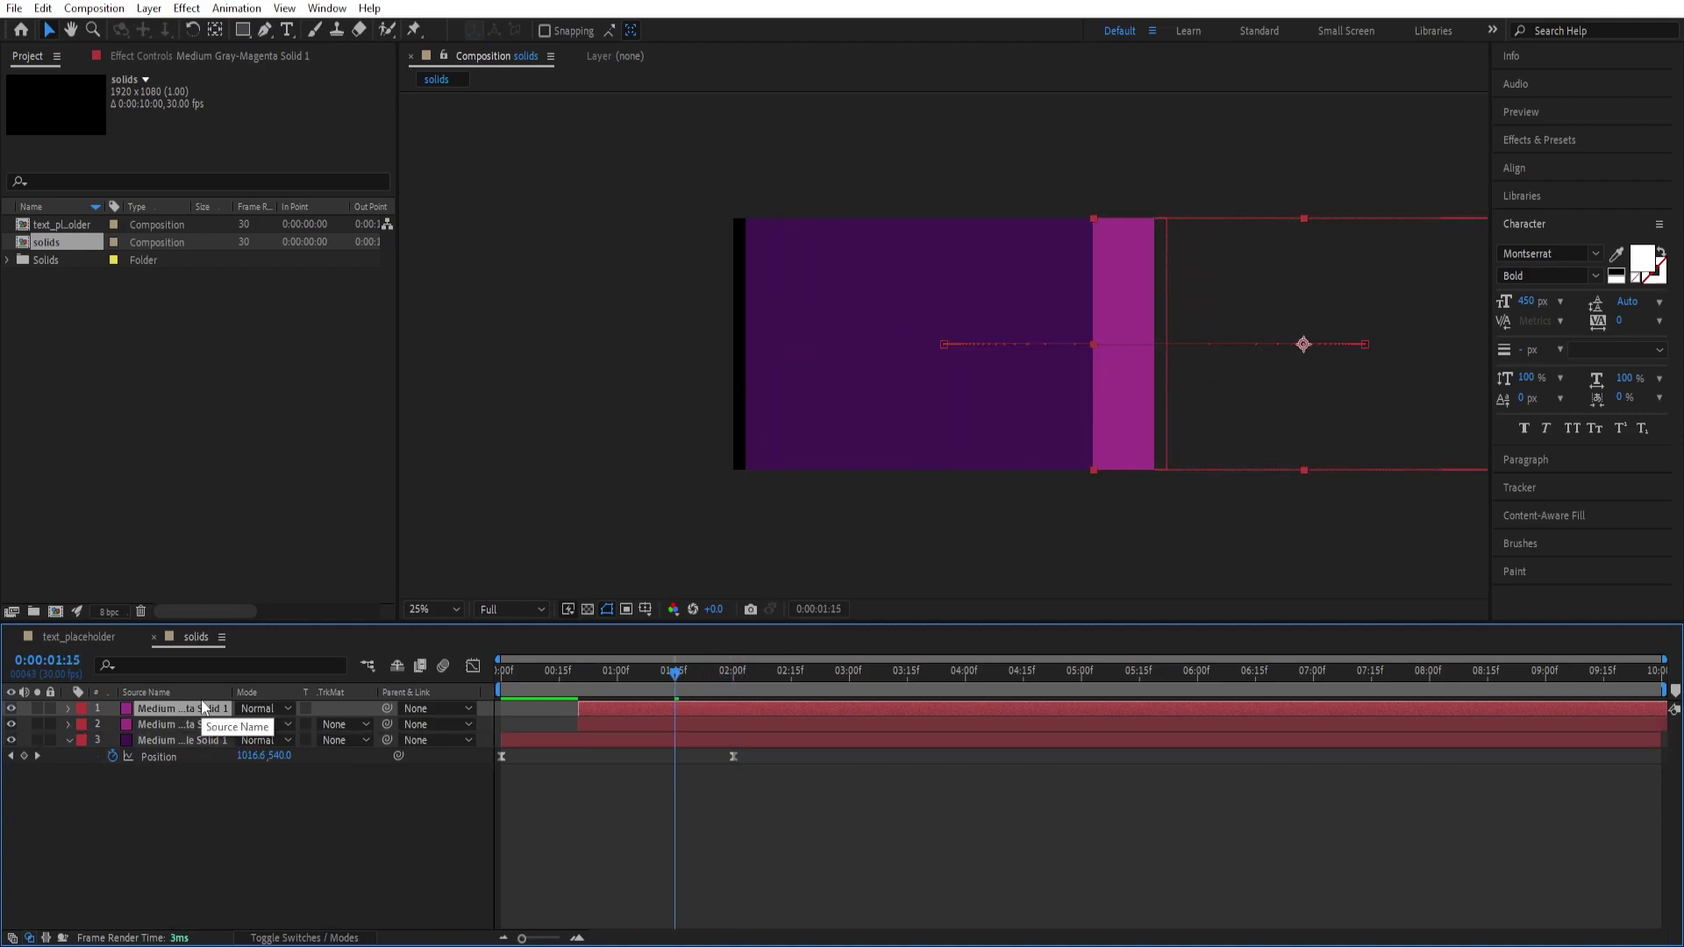
{"action": "key", "text": "alt+shift+Page_Down"}
{"action": "key", "text": "alt+shift+Page_Down"}
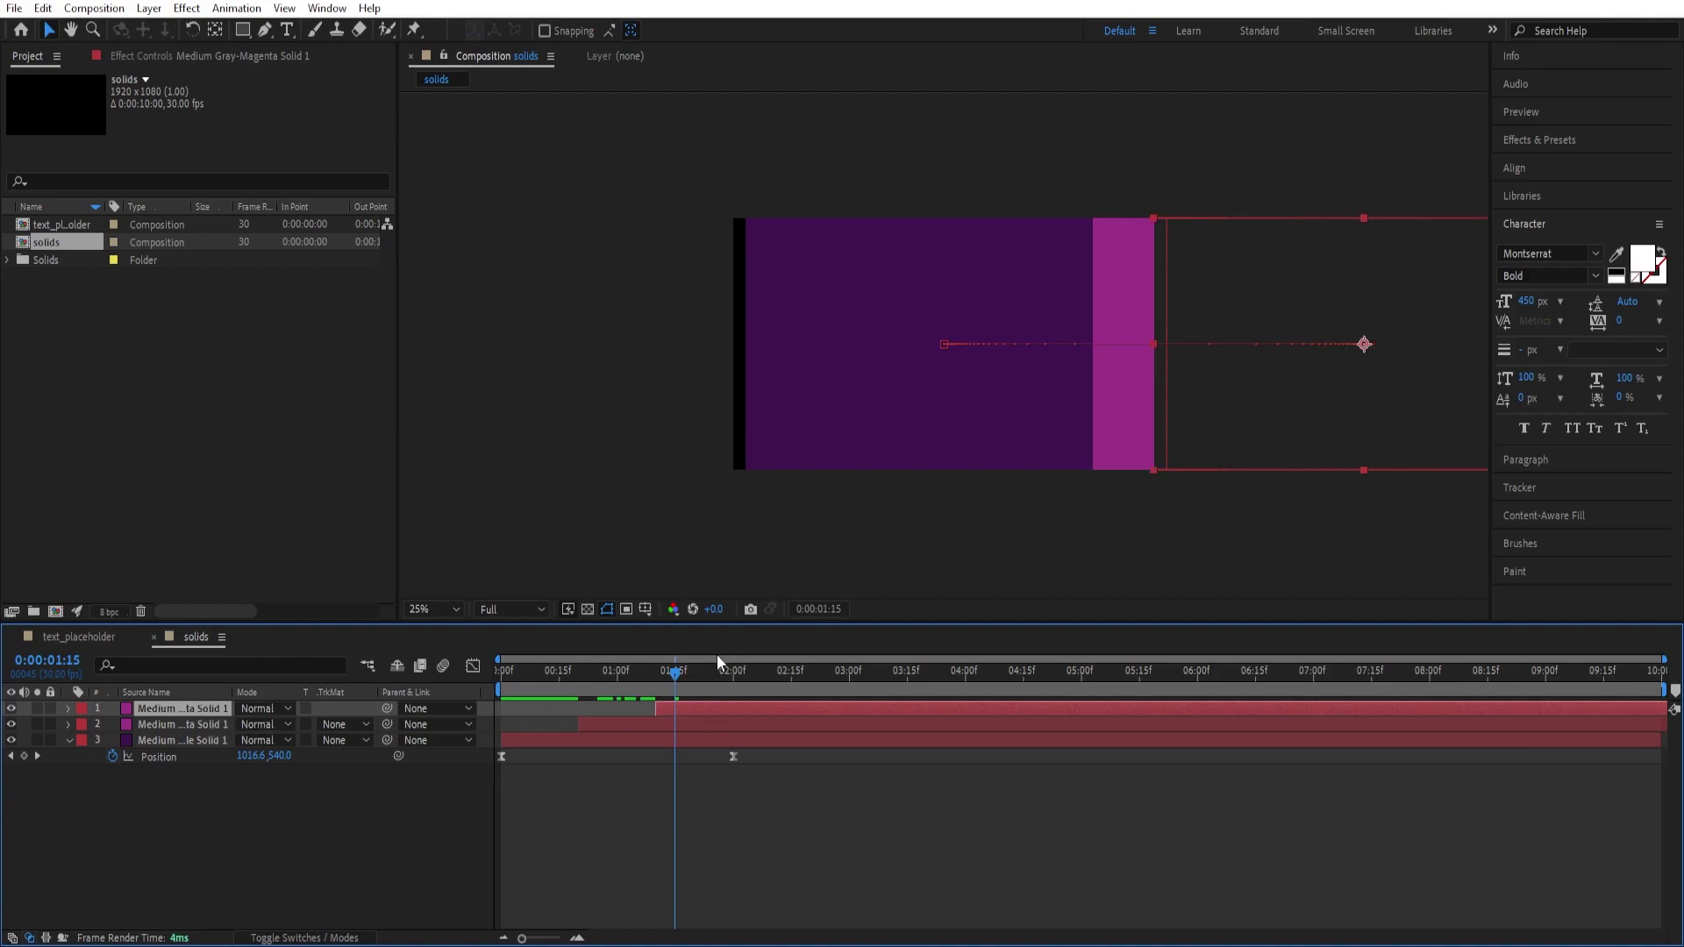
{"action": "left_click", "coordinate": [661, 676]}
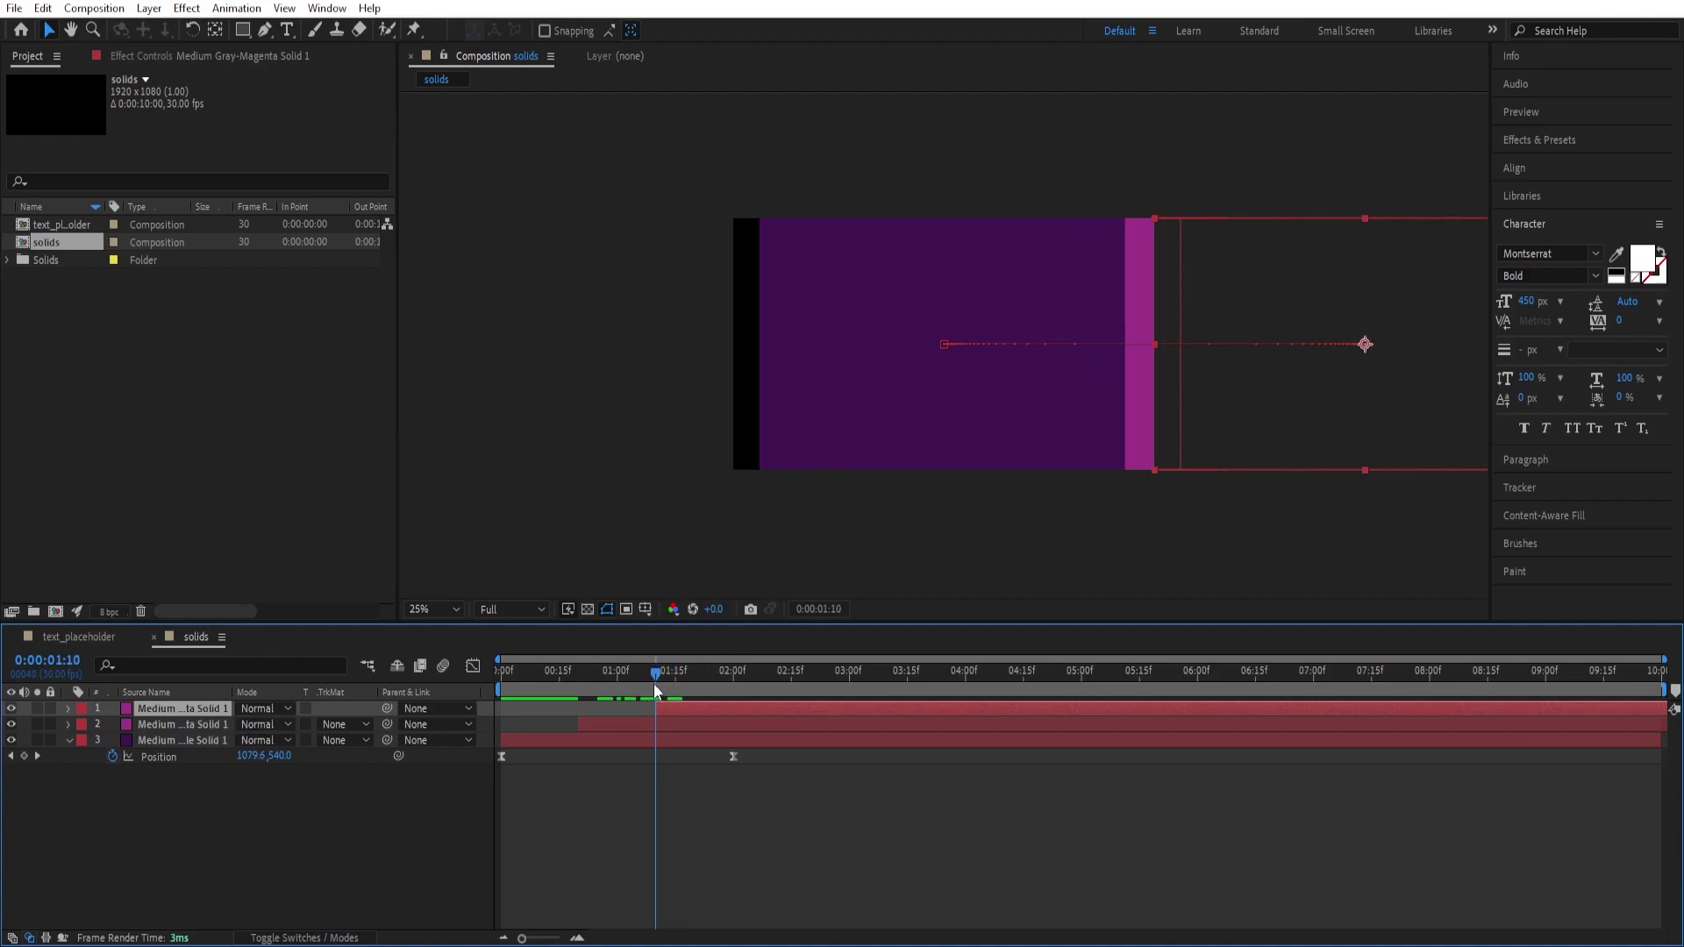
Recolour the copy orange F89F5B in Solid Settings and preview the staggered solids
{"action": "left_click", "coordinate": [149, 8]}
{"action": "left_click", "coordinate": [175, 48]}
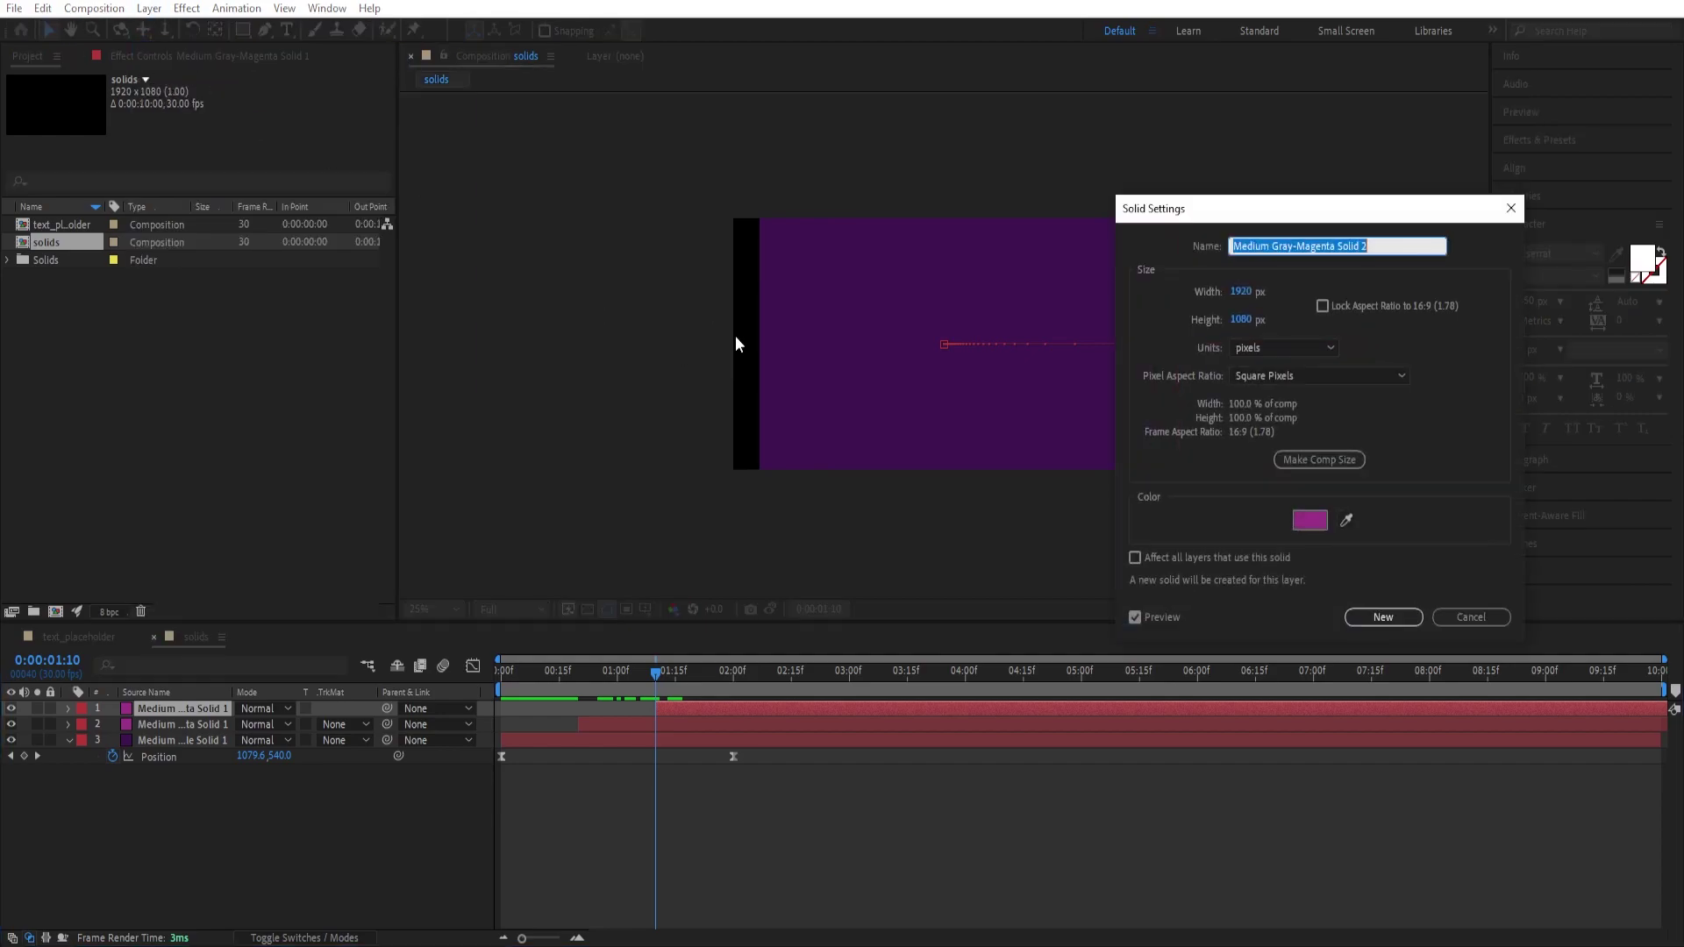
{"action": "left_click", "coordinate": [1311, 521]}
{"action": "key", "text": "alt+Tab"}
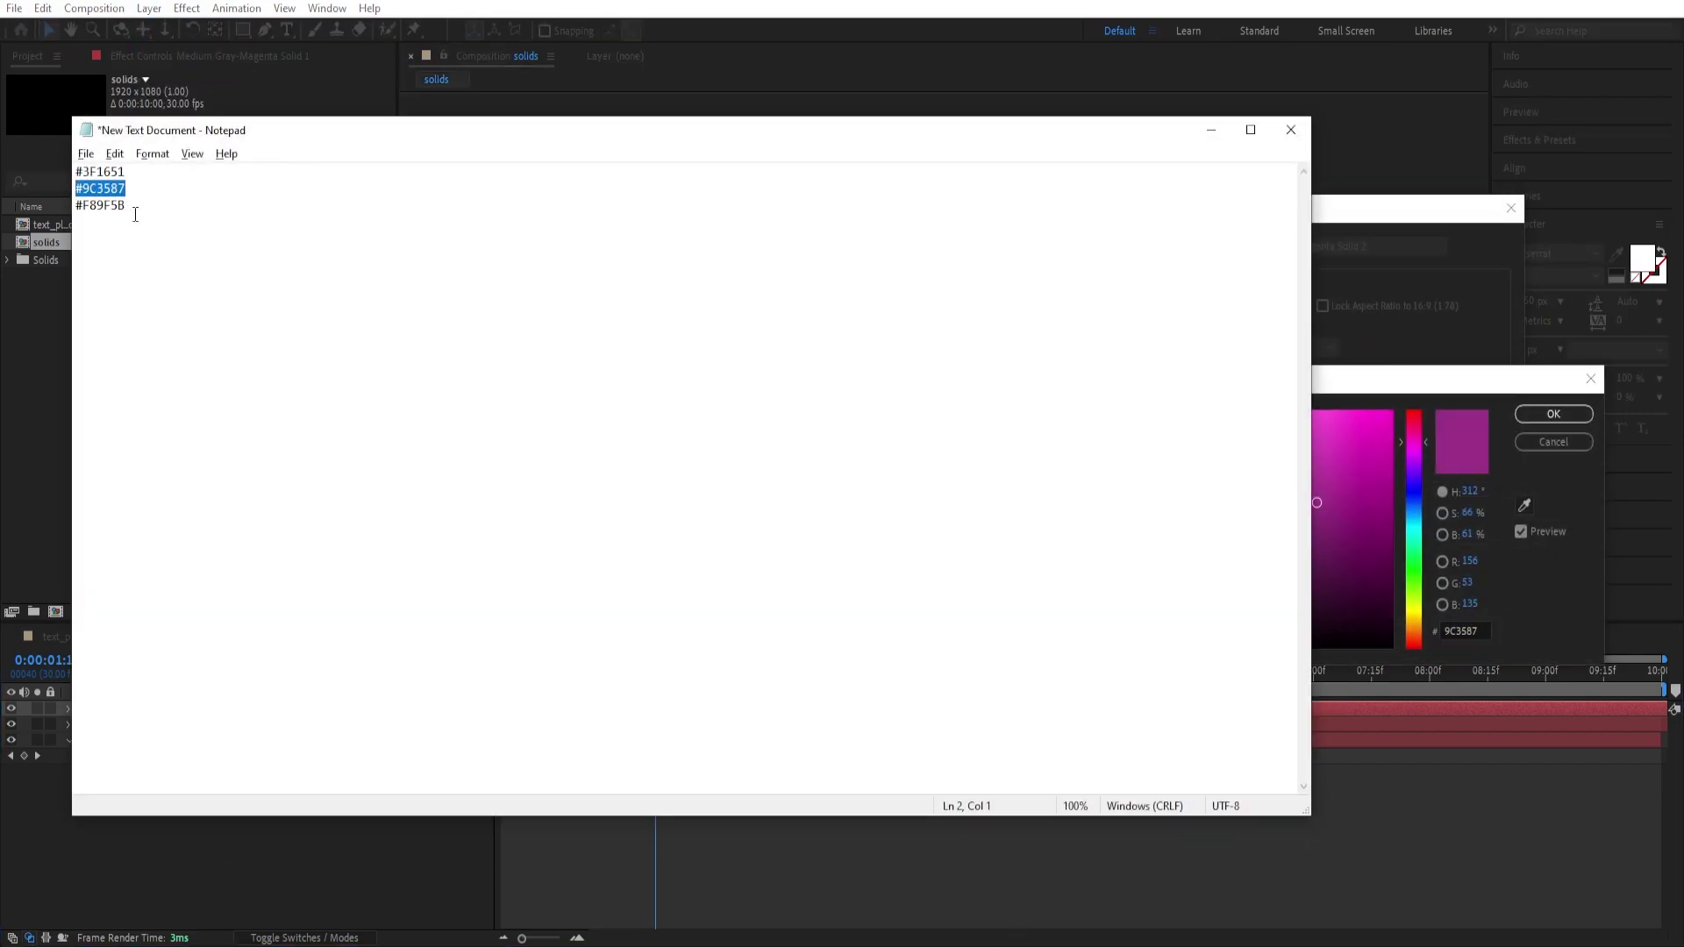
{"action": "left_click_drag", "start_coordinate": [135, 209], "coordinate": [75, 206]}
{"action": "key", "text": "ctrl+c"}
{"action": "left_click", "coordinate": [1210, 130]}
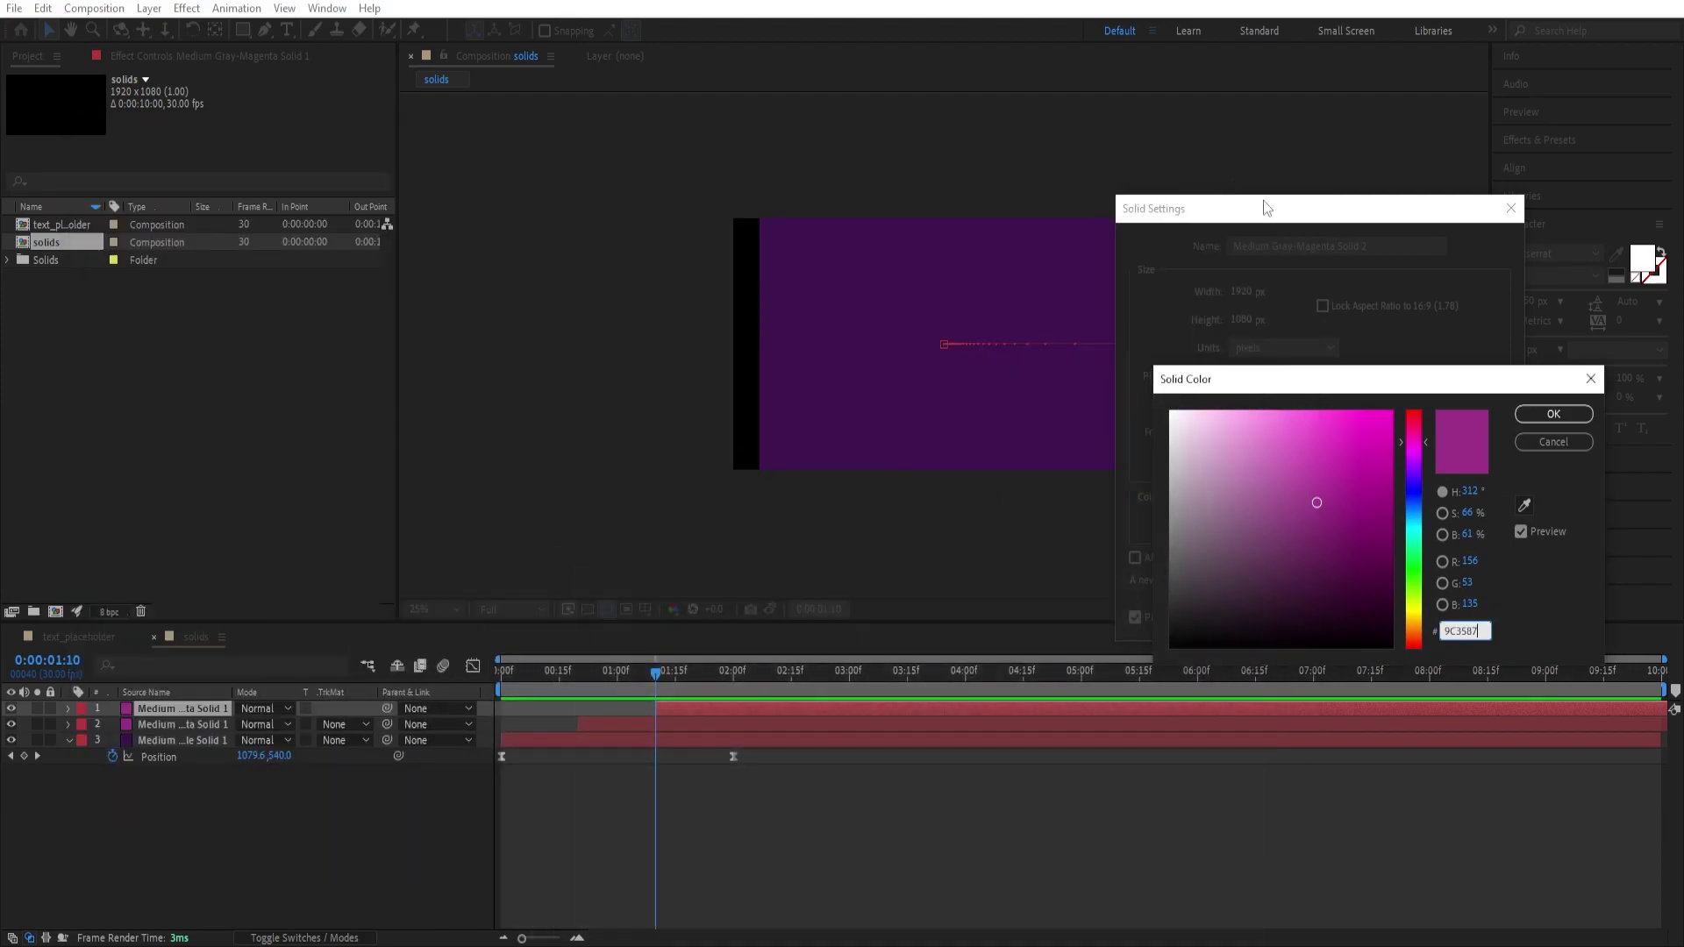
{"action": "key", "text": "ctrl+v"}
{"action": "left_click", "coordinate": [1553, 414]}
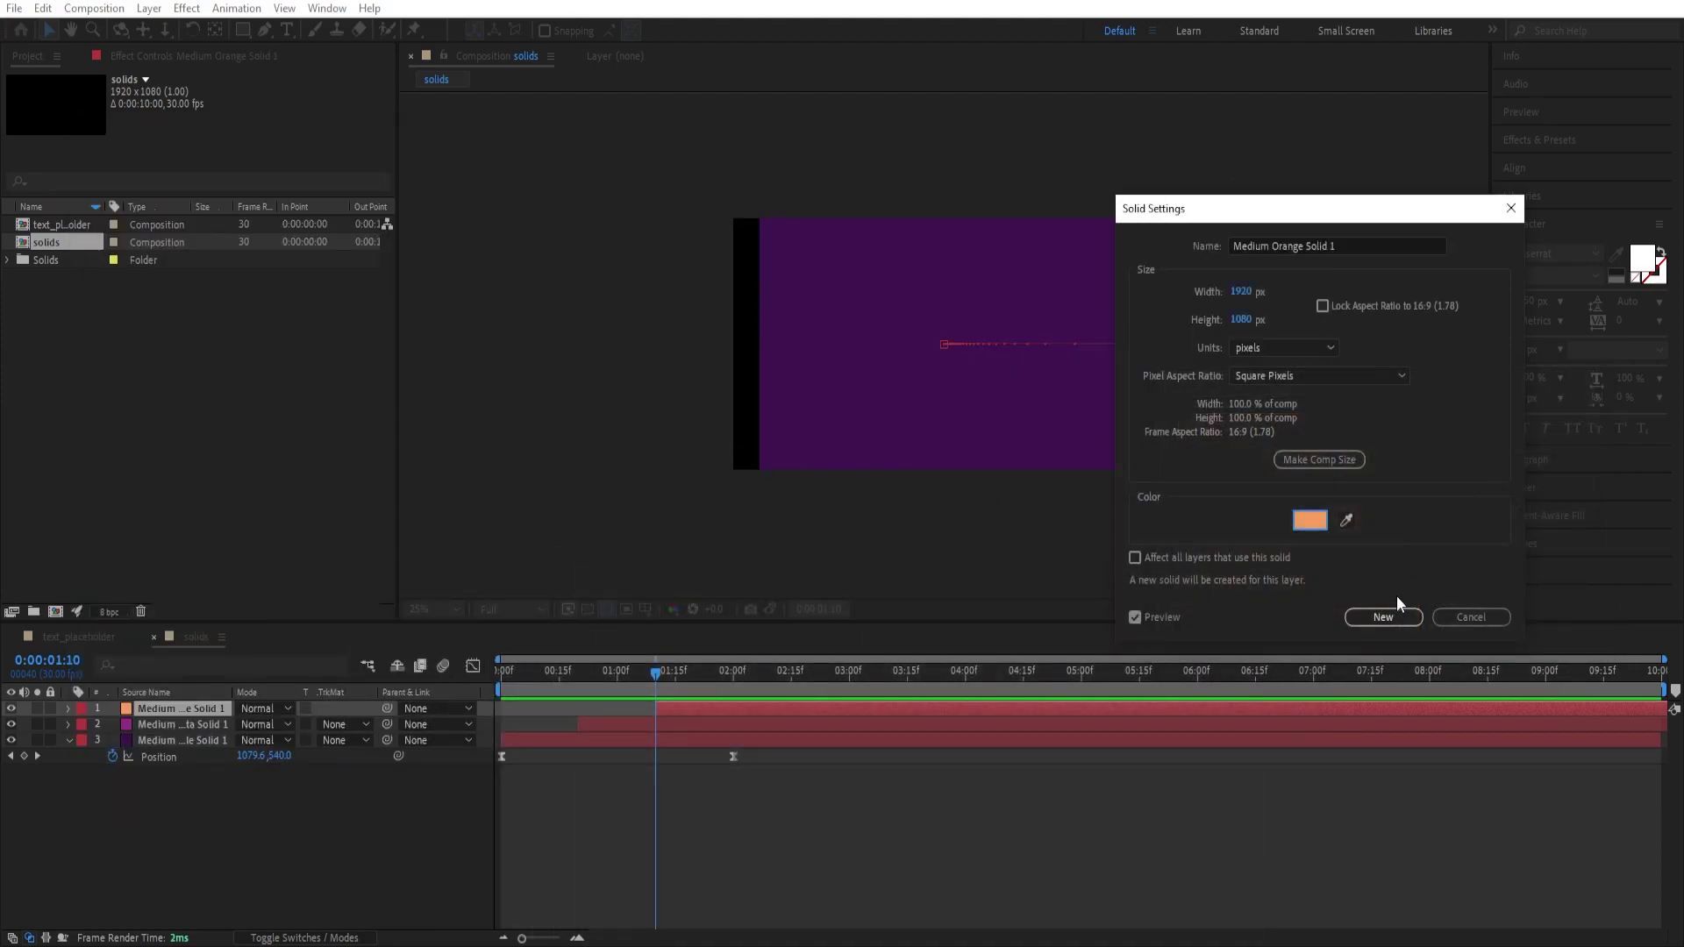
{"action": "left_click", "coordinate": [1385, 613]}
{"action": "key", "text": "space"}
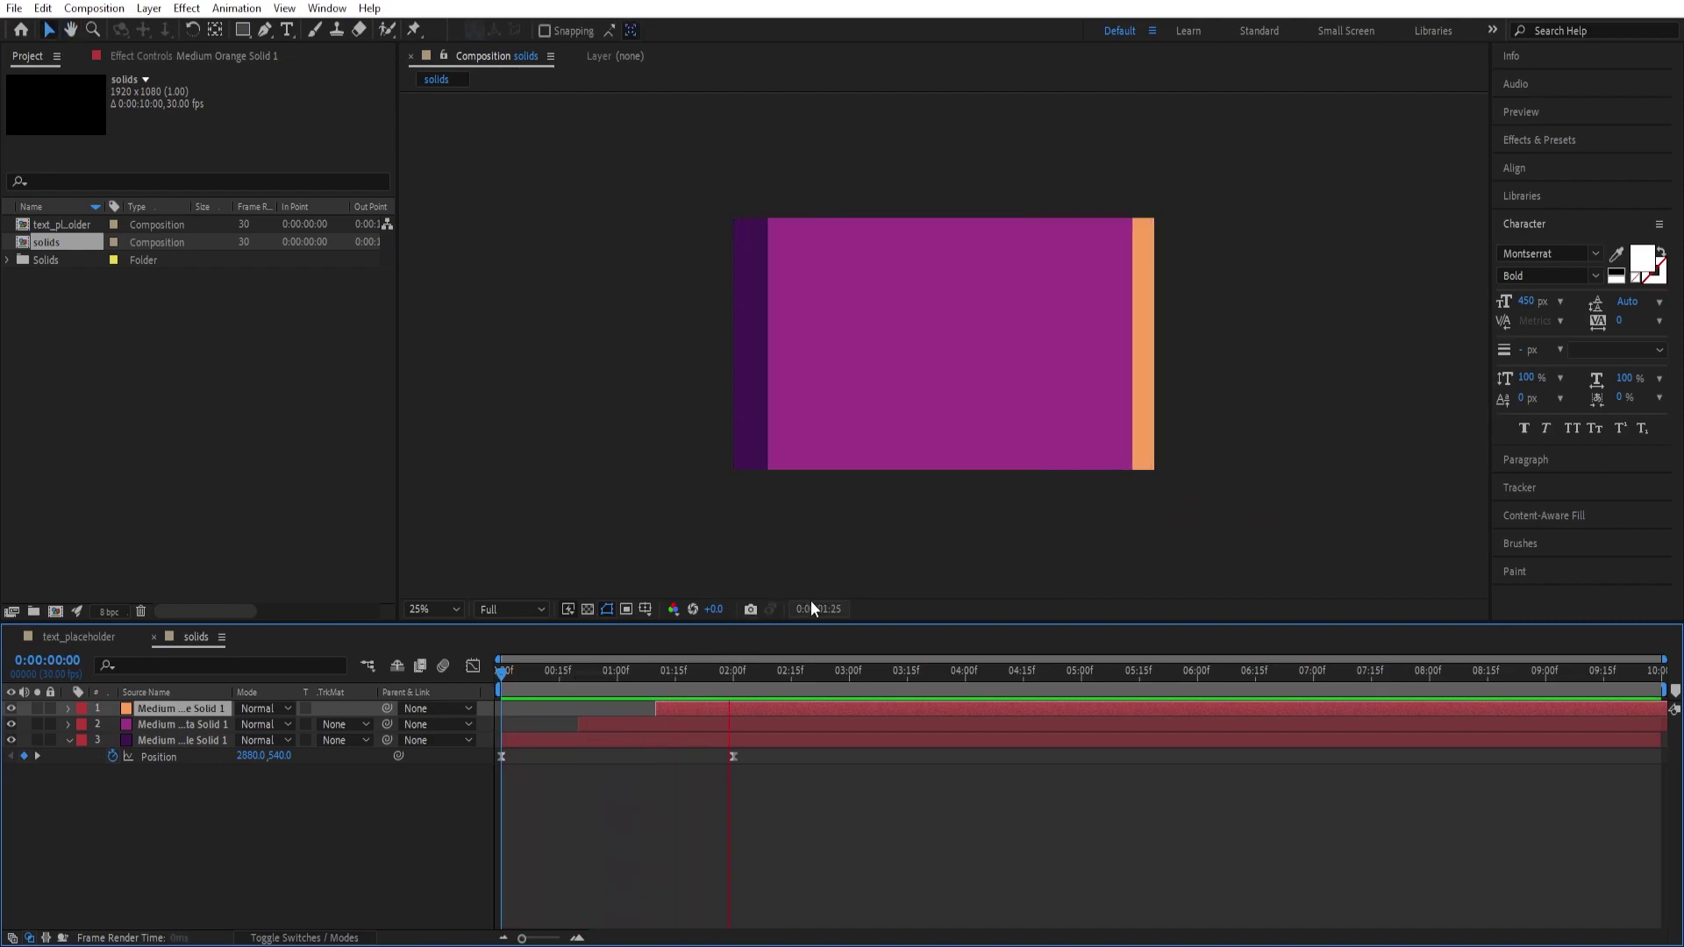
Stop the preview, duplicate the orange solid and offset it about 20 frames later
{"action": "key", "text": "space"}
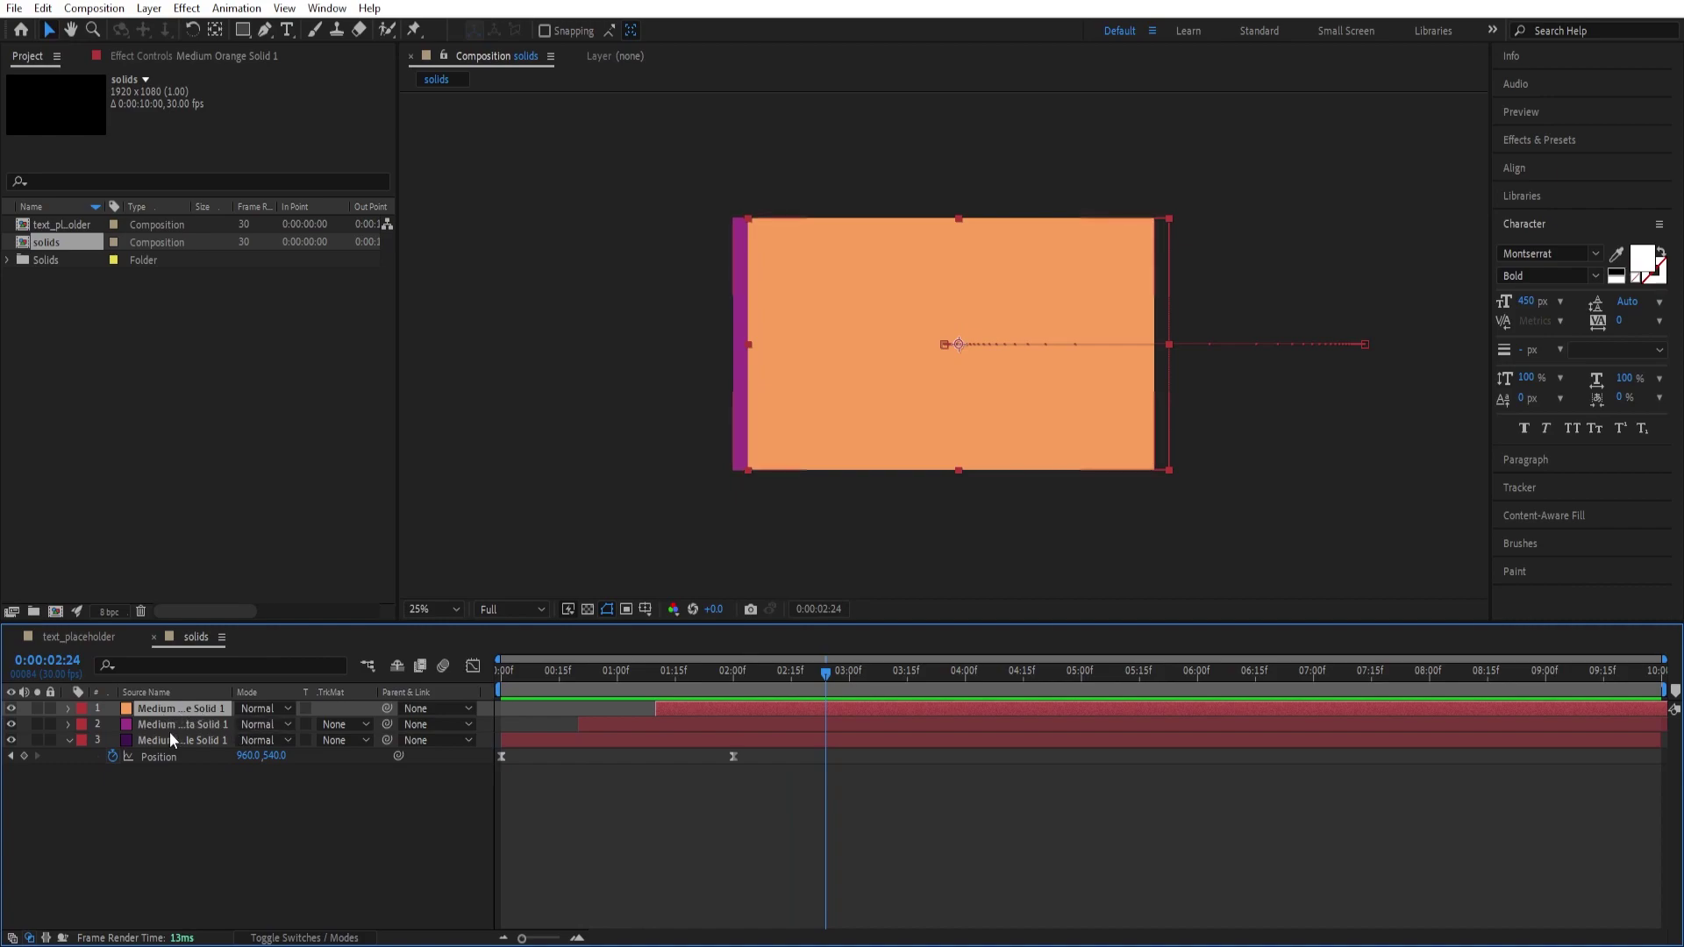
{"action": "key", "text": "ctrl+d"}
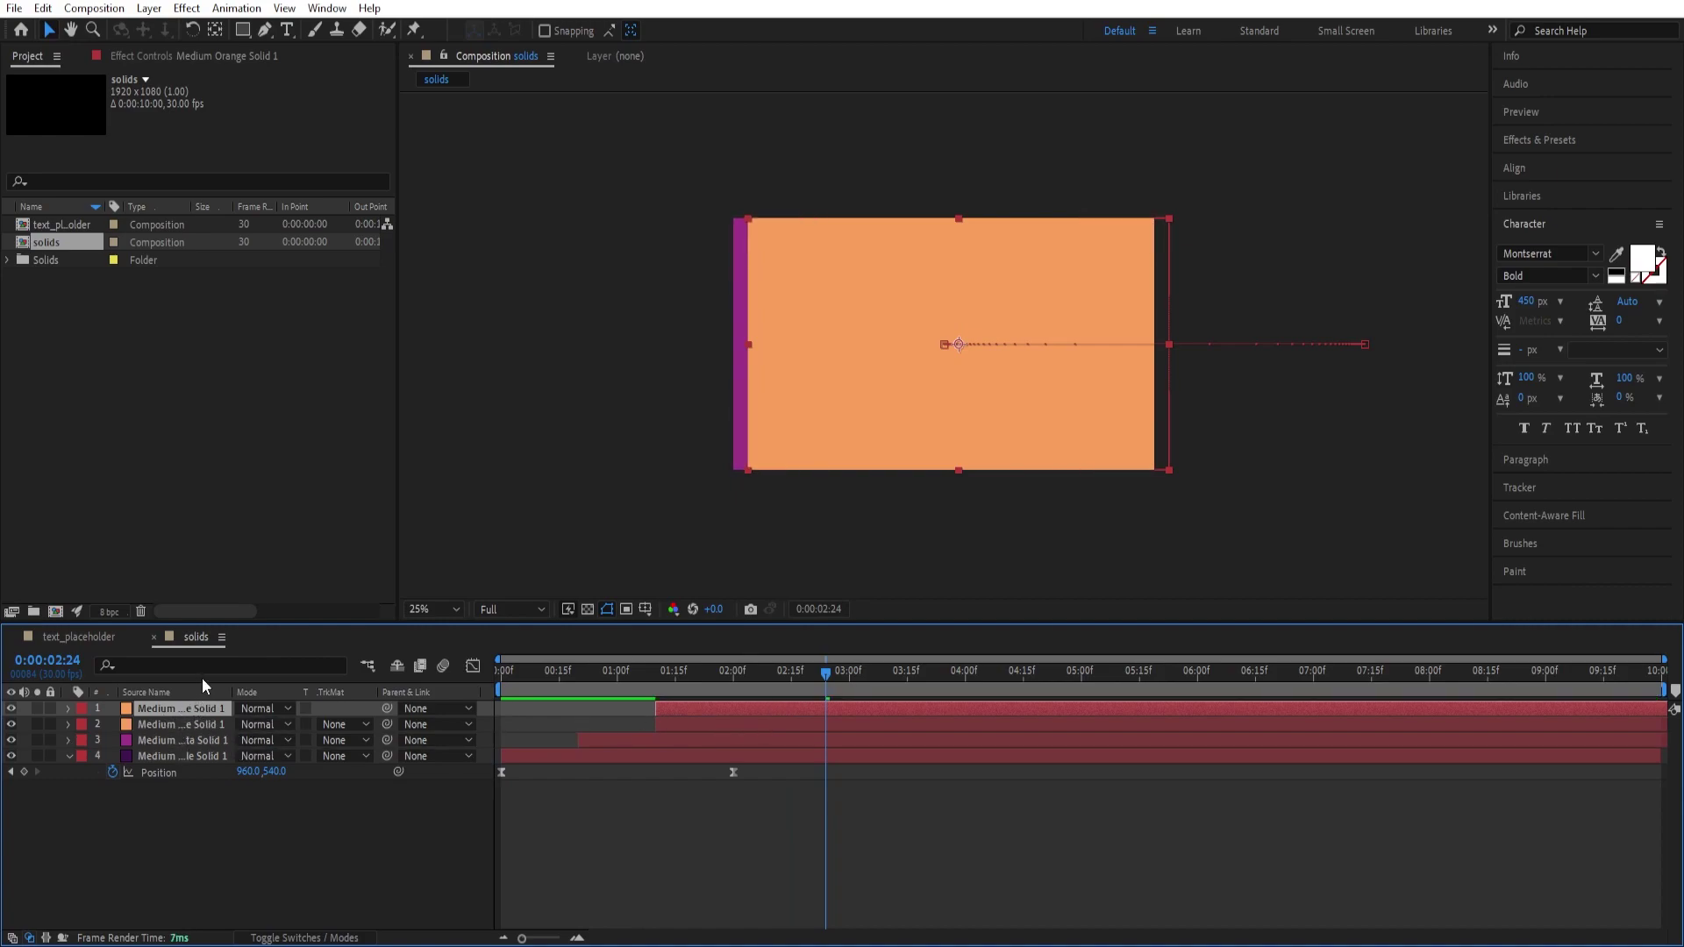
{"action": "key", "text": "alt+shift+Page_Down"}
{"action": "key", "text": "alt+shift+Page_Down"}
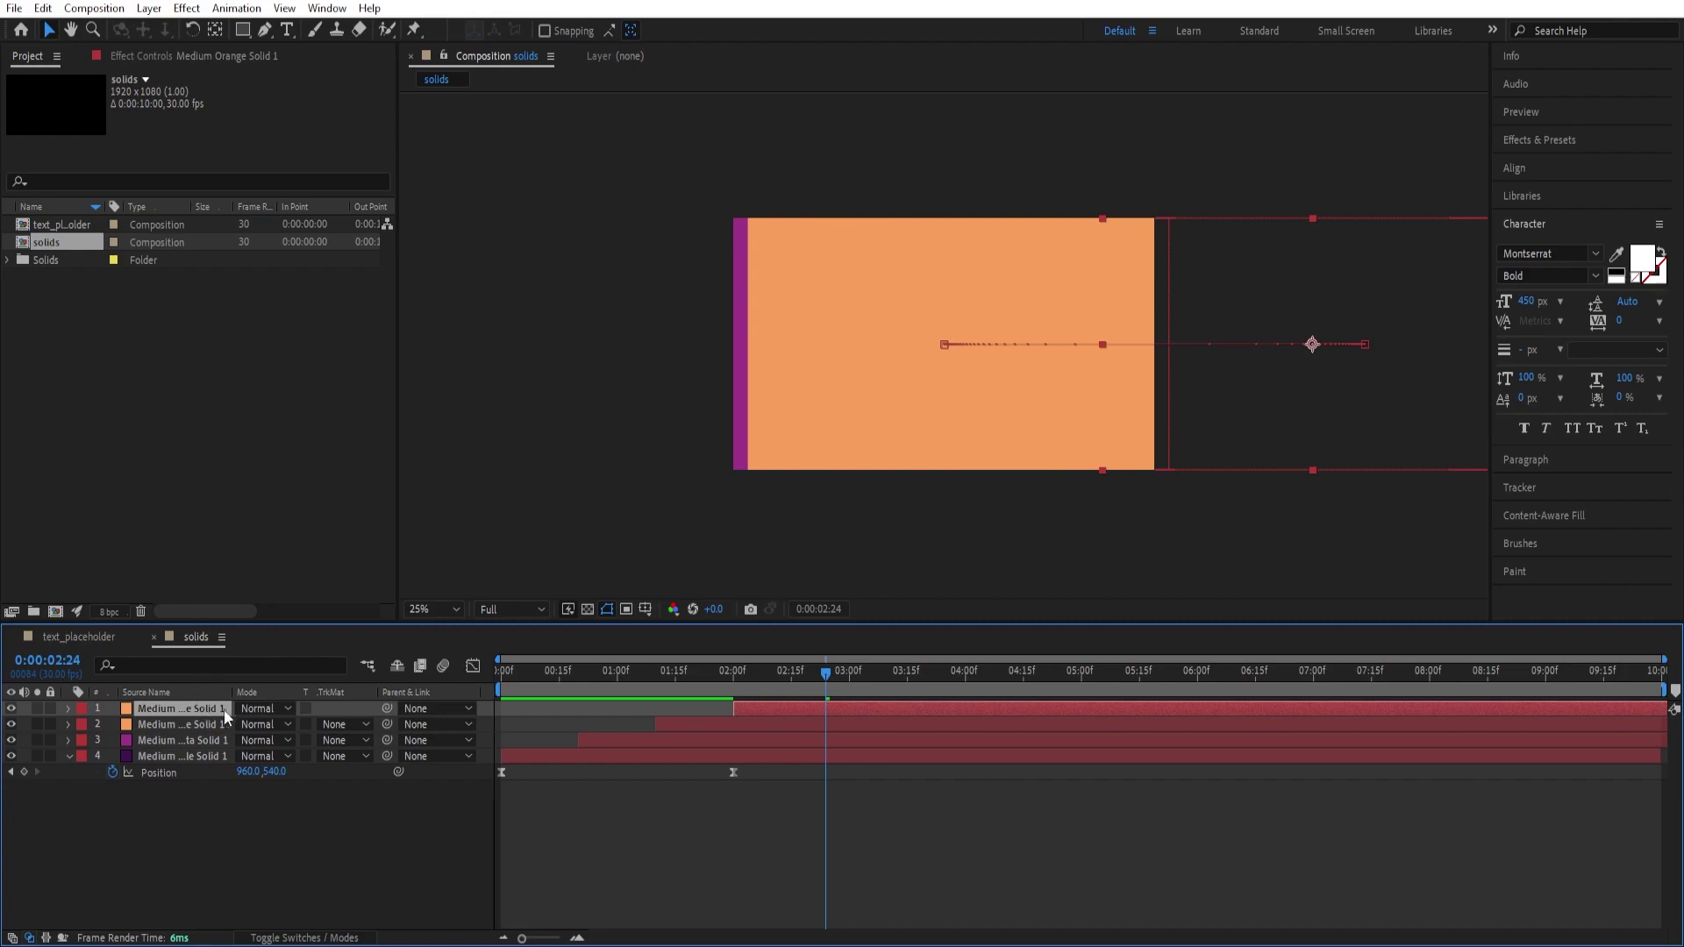
Recolour the top copy white in Solid Settings and preview from the start
{"action": "left_click", "coordinate": [180, 9]}
{"action": "mouse_move", "coordinate": [150, 9]}
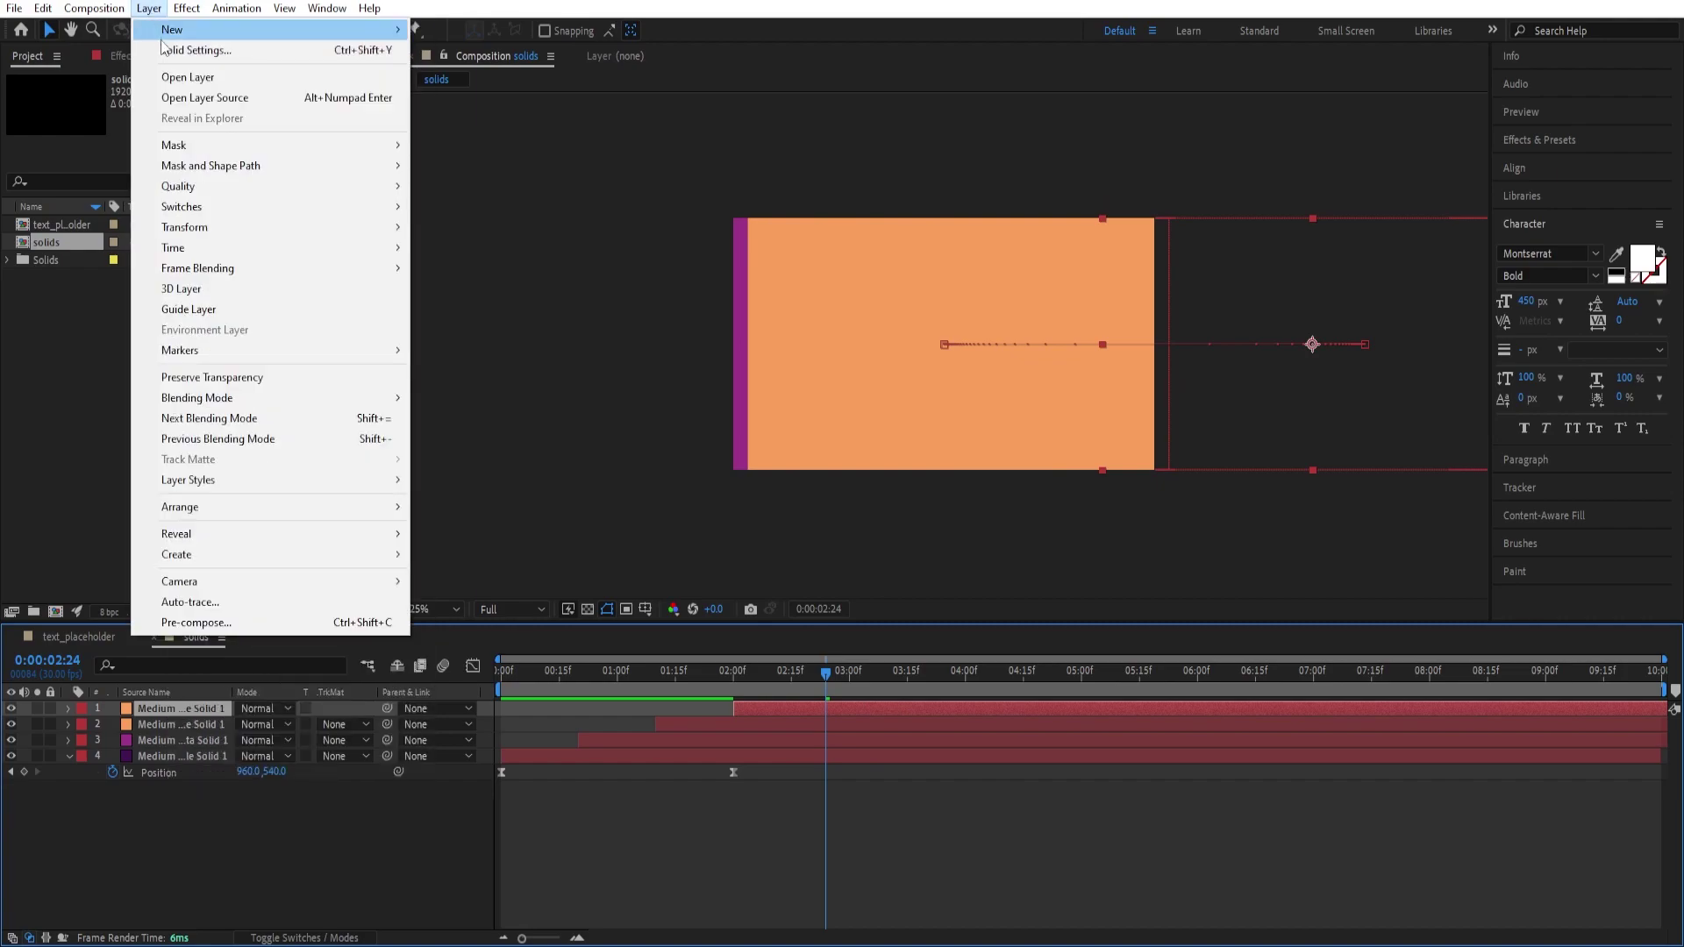
{"action": "left_click", "coordinate": [189, 49]}
{"action": "left_click", "coordinate": [1310, 520]}
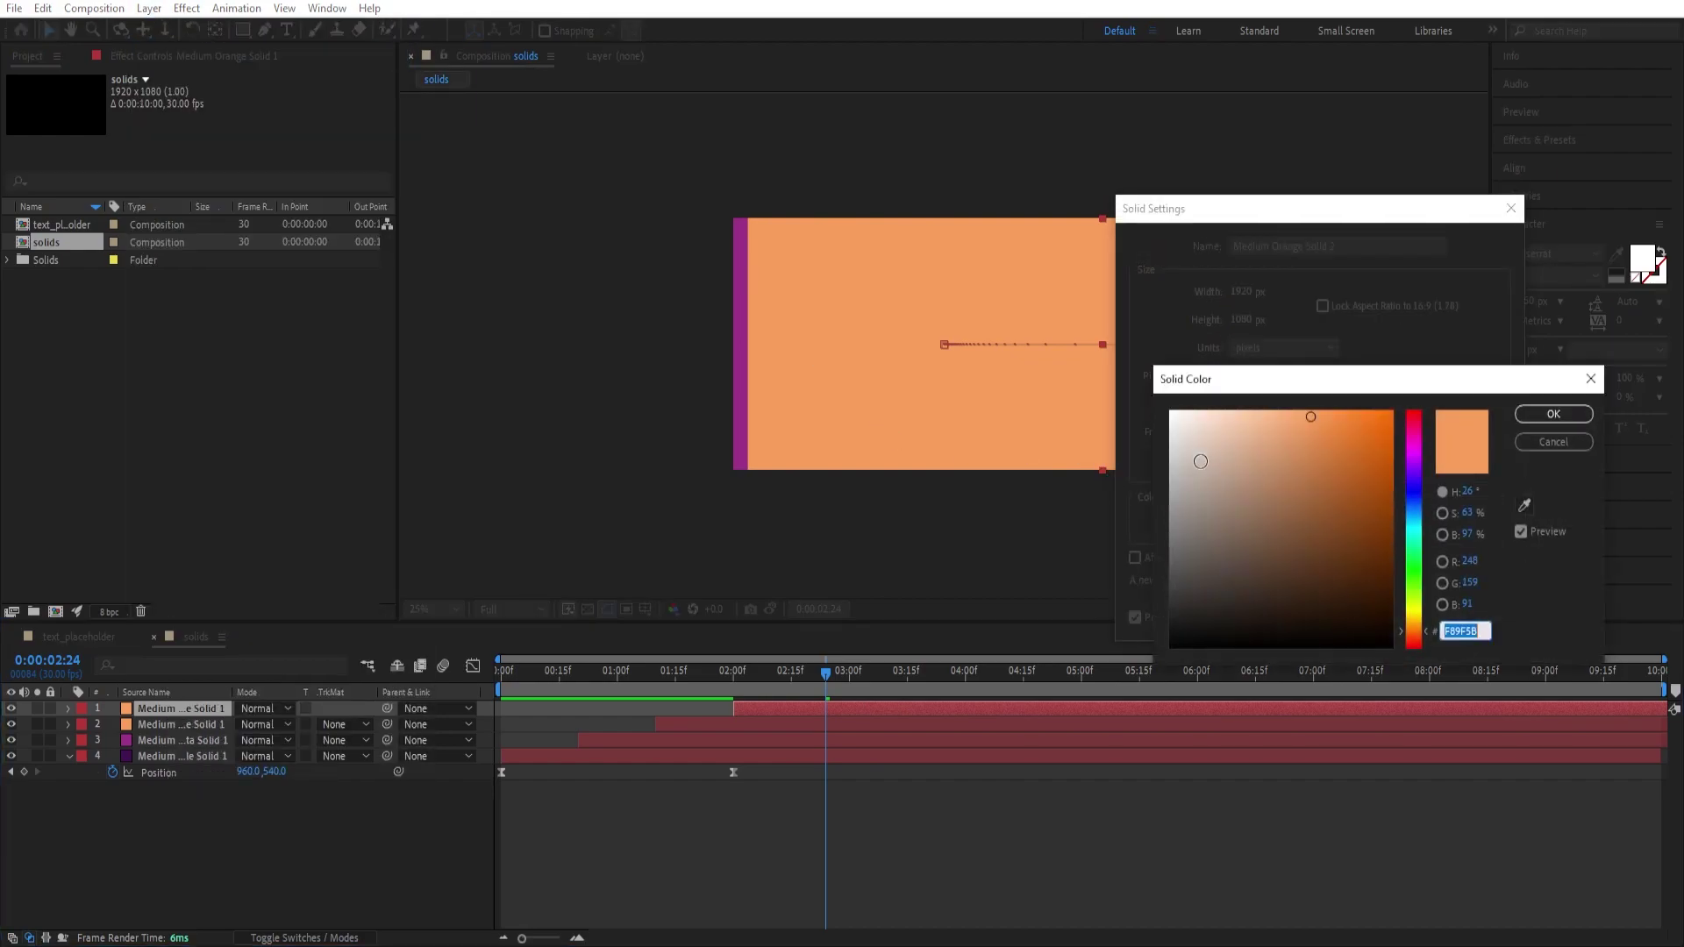
{"action": "left_click", "coordinate": [1171, 405]}
{"action": "left_click", "coordinate": [1544, 419]}
{"action": "left_click", "coordinate": [1394, 625]}
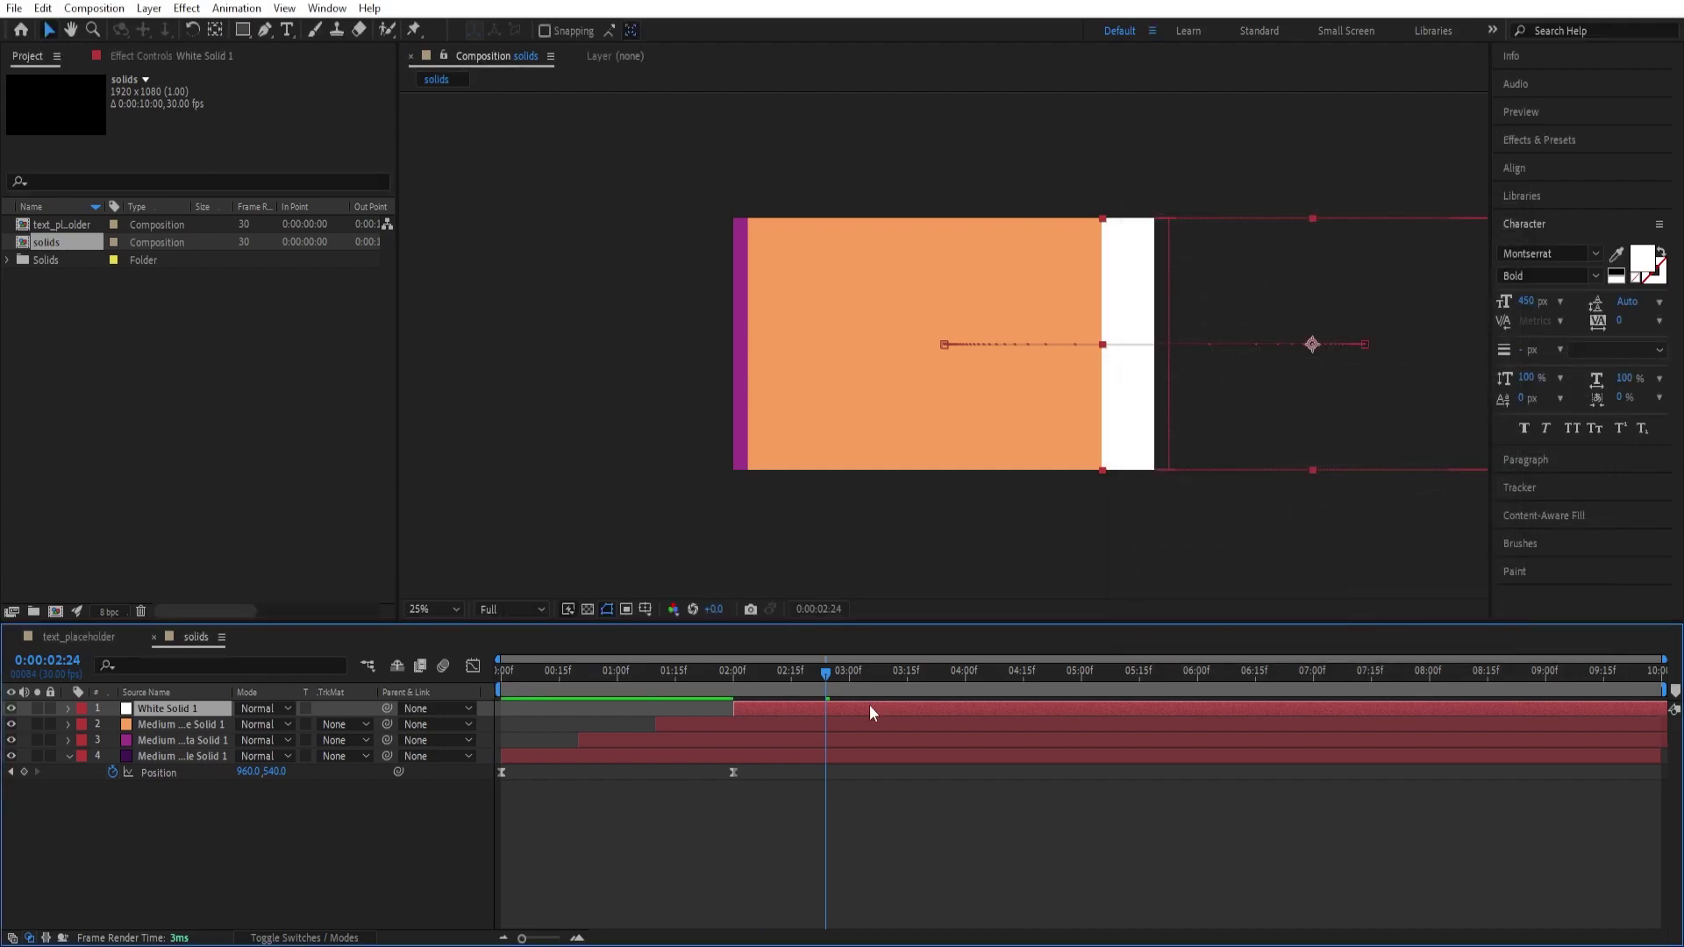
{"action": "key", "text": "Home"}
{"action": "key", "text": "space"}
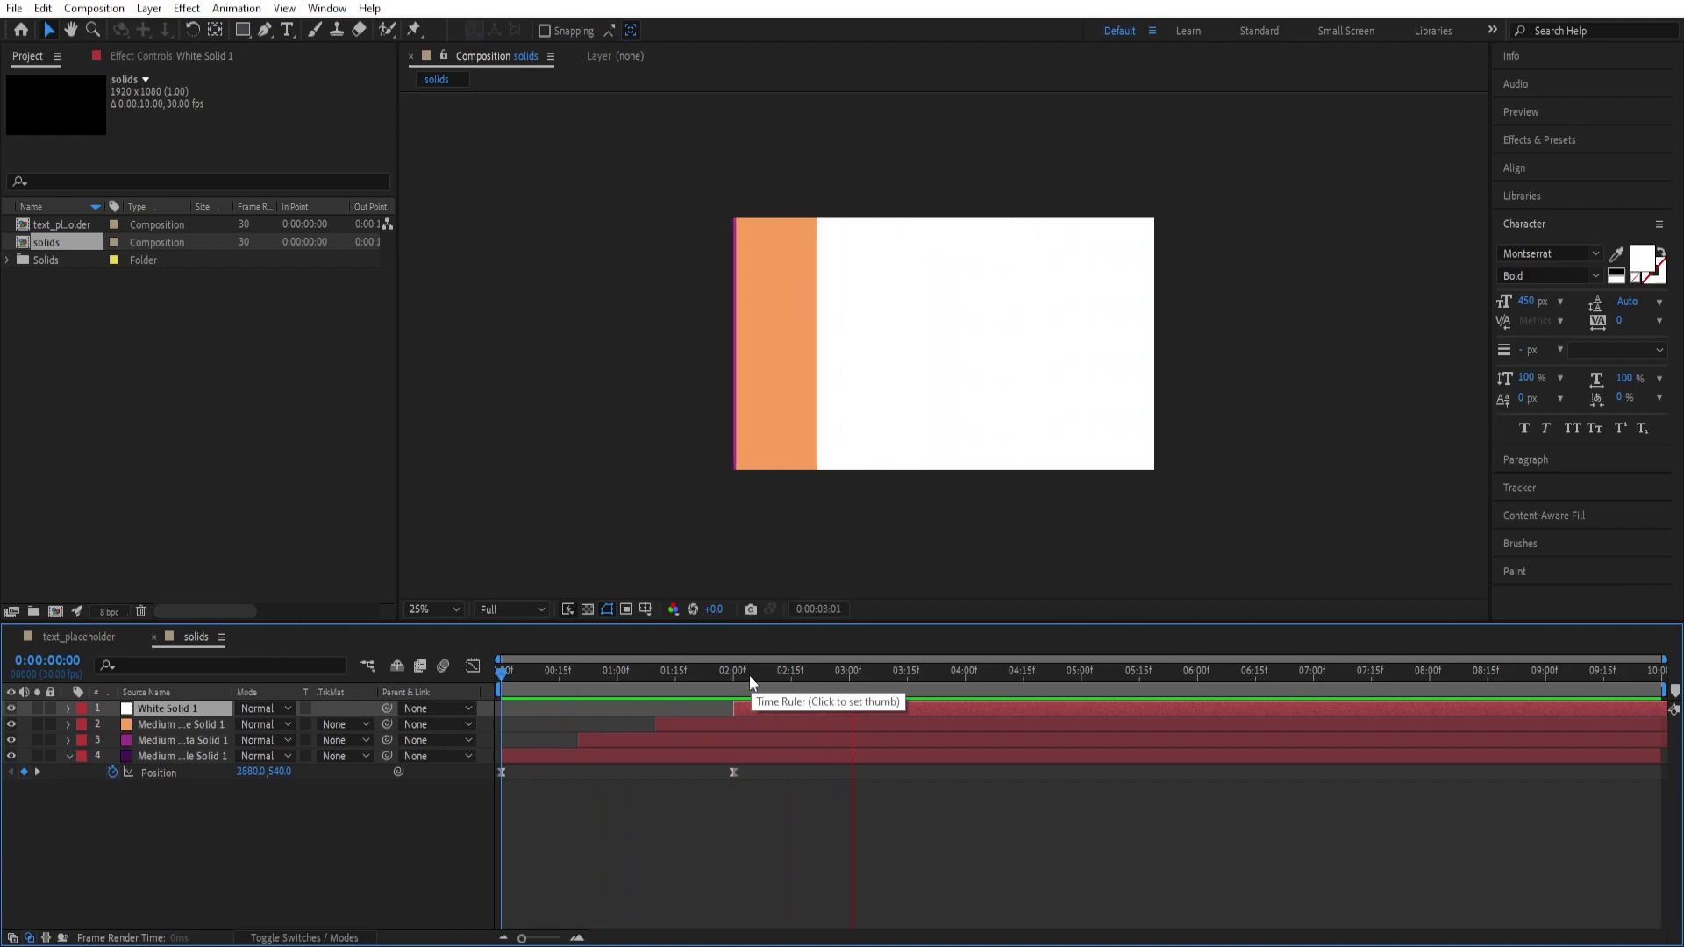
{"action": "key", "text": "space"}
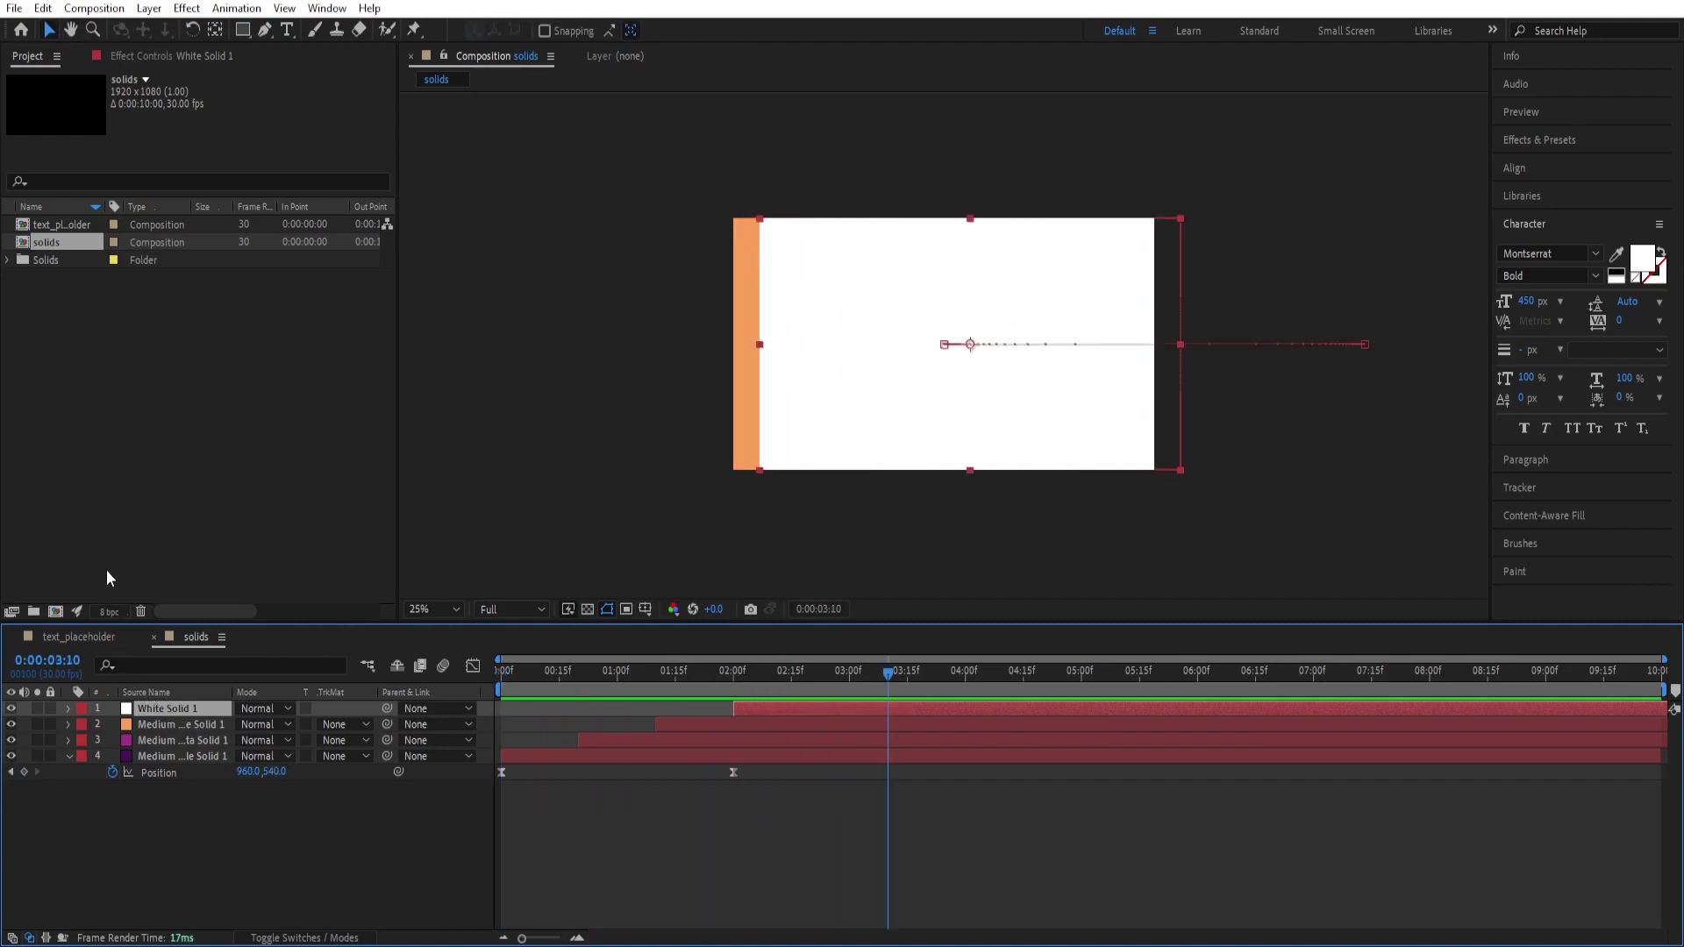
Create a composition named final and add the solids comp as a layer
{"action": "left_click", "coordinate": [55, 611]}
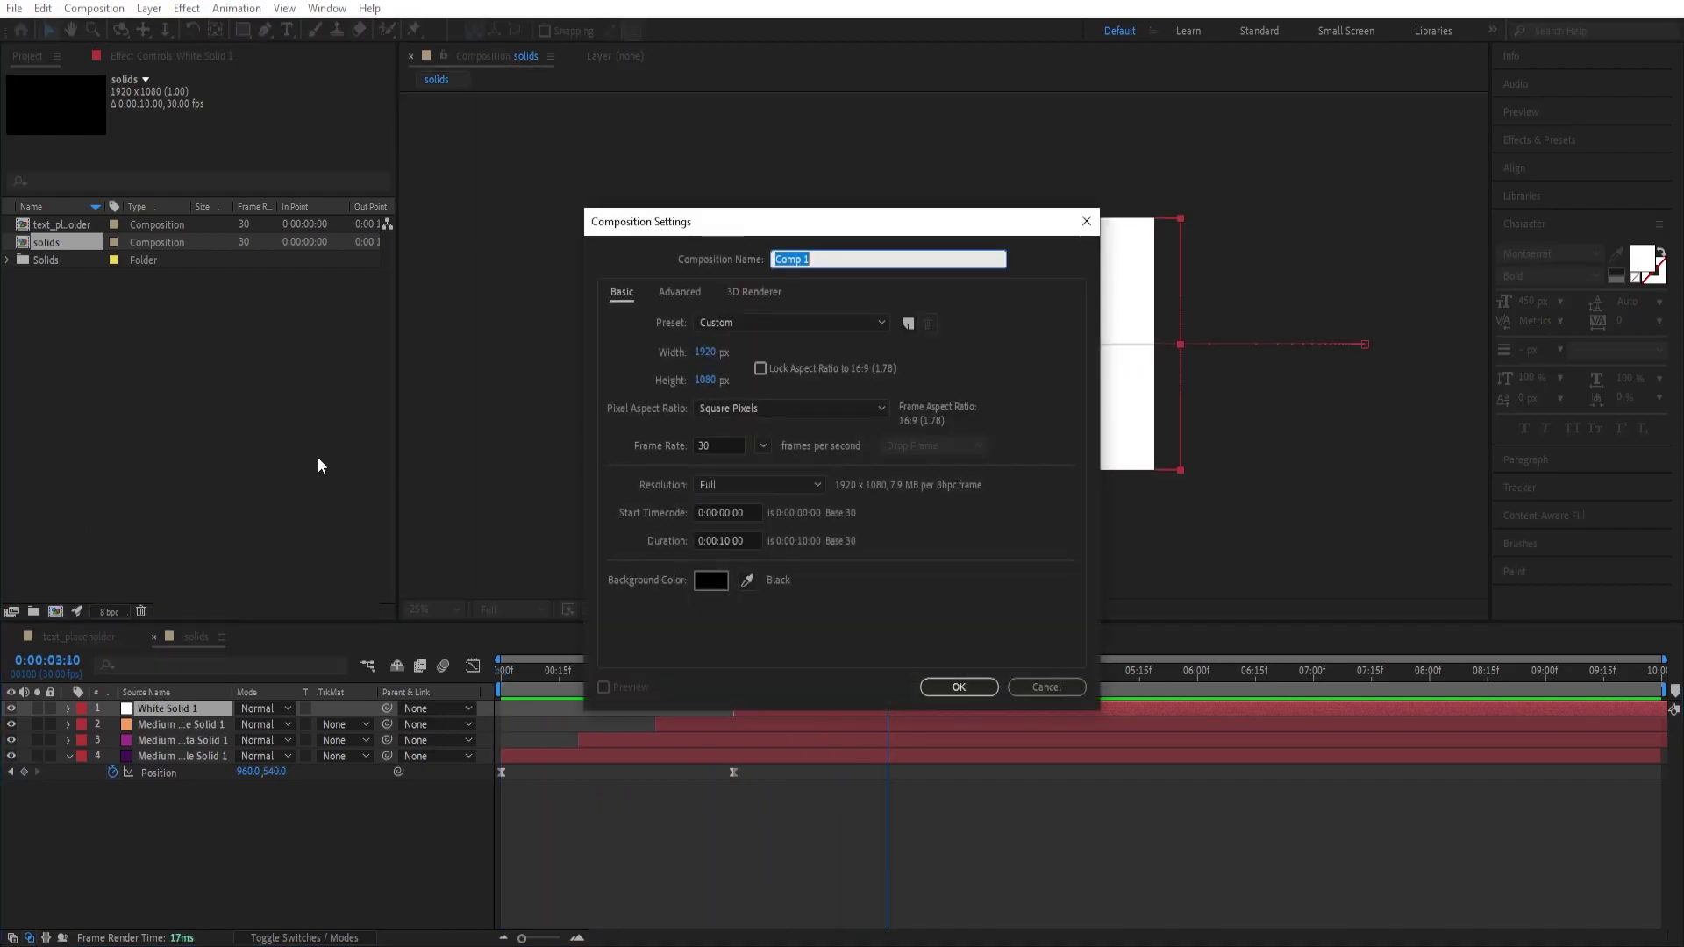
{"action": "type", "text": "t"}
{"action": "key", "text": "Return"}
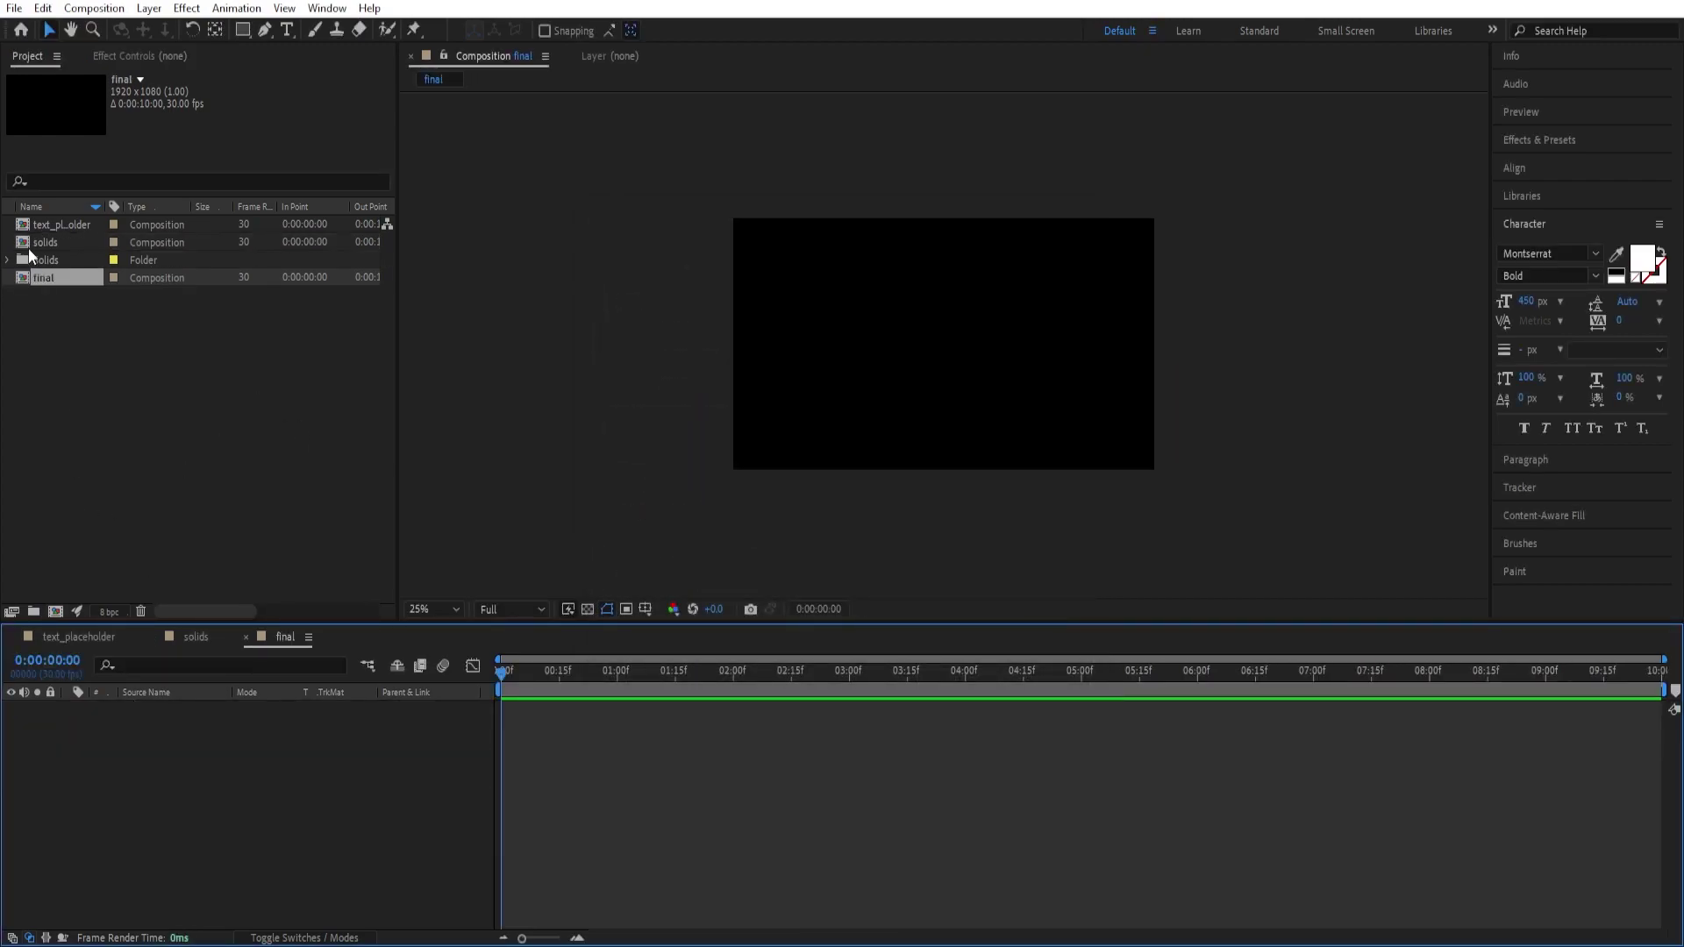
{"action": "left_click_drag", "start_coordinate": [30, 244], "coordinate": [123, 718]}
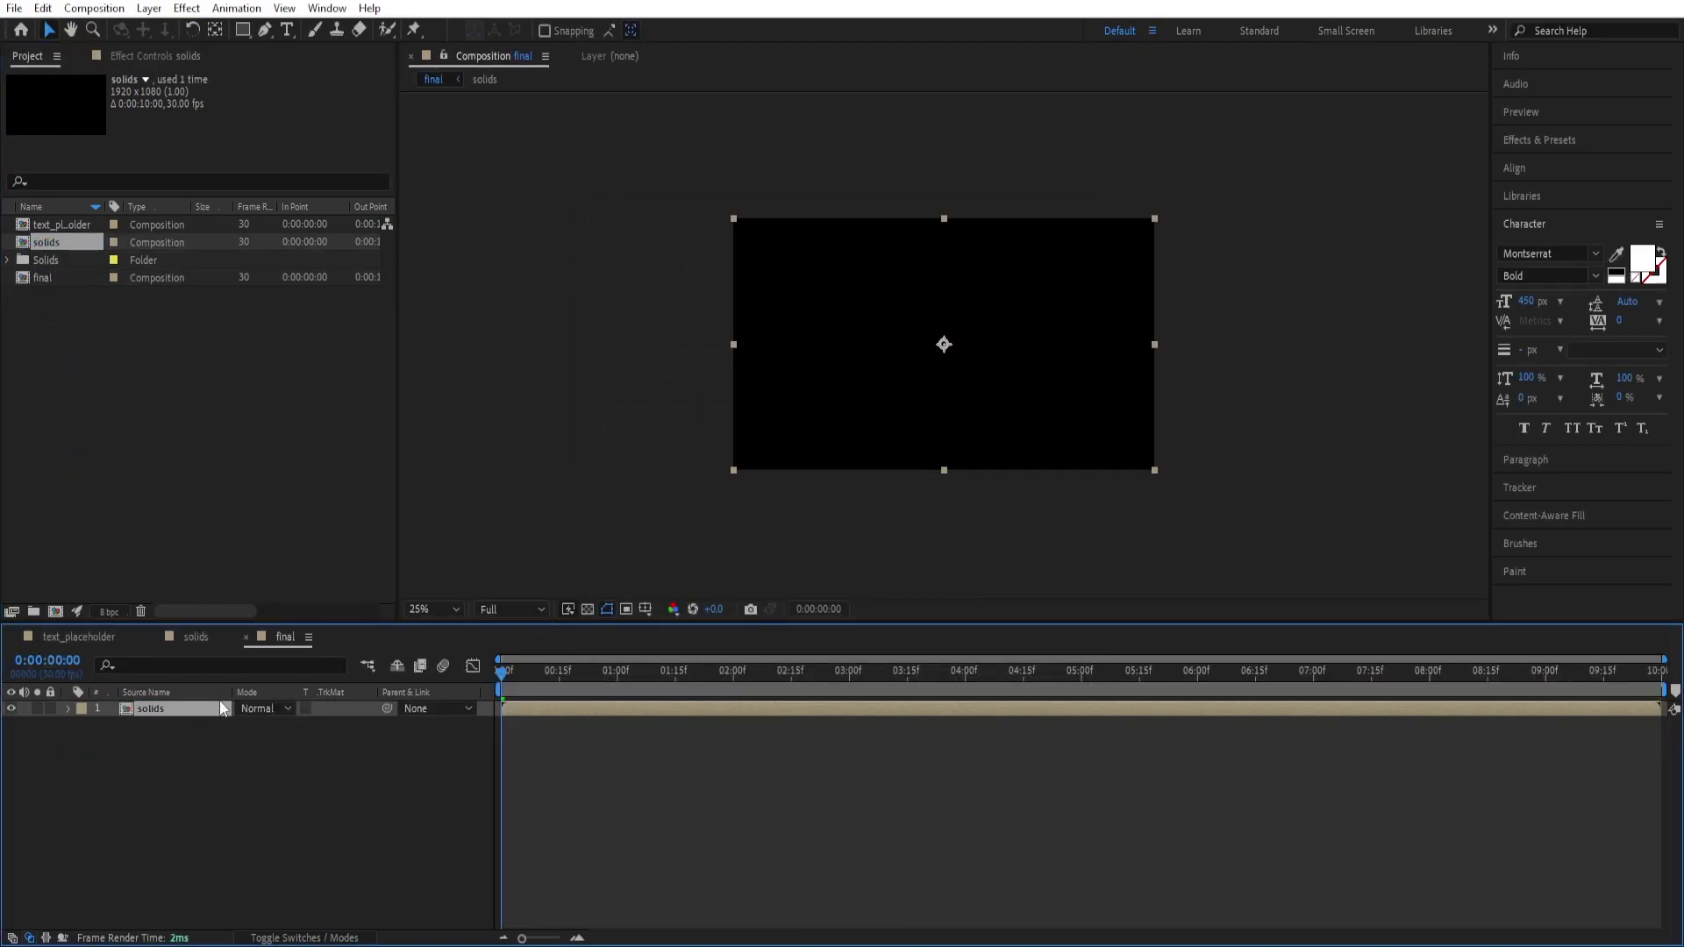
Paste the SEZAR layer from text_placeholder and set solids to Alpha Matte "SEZAR"
{"action": "double_click", "coordinate": [56, 224]}
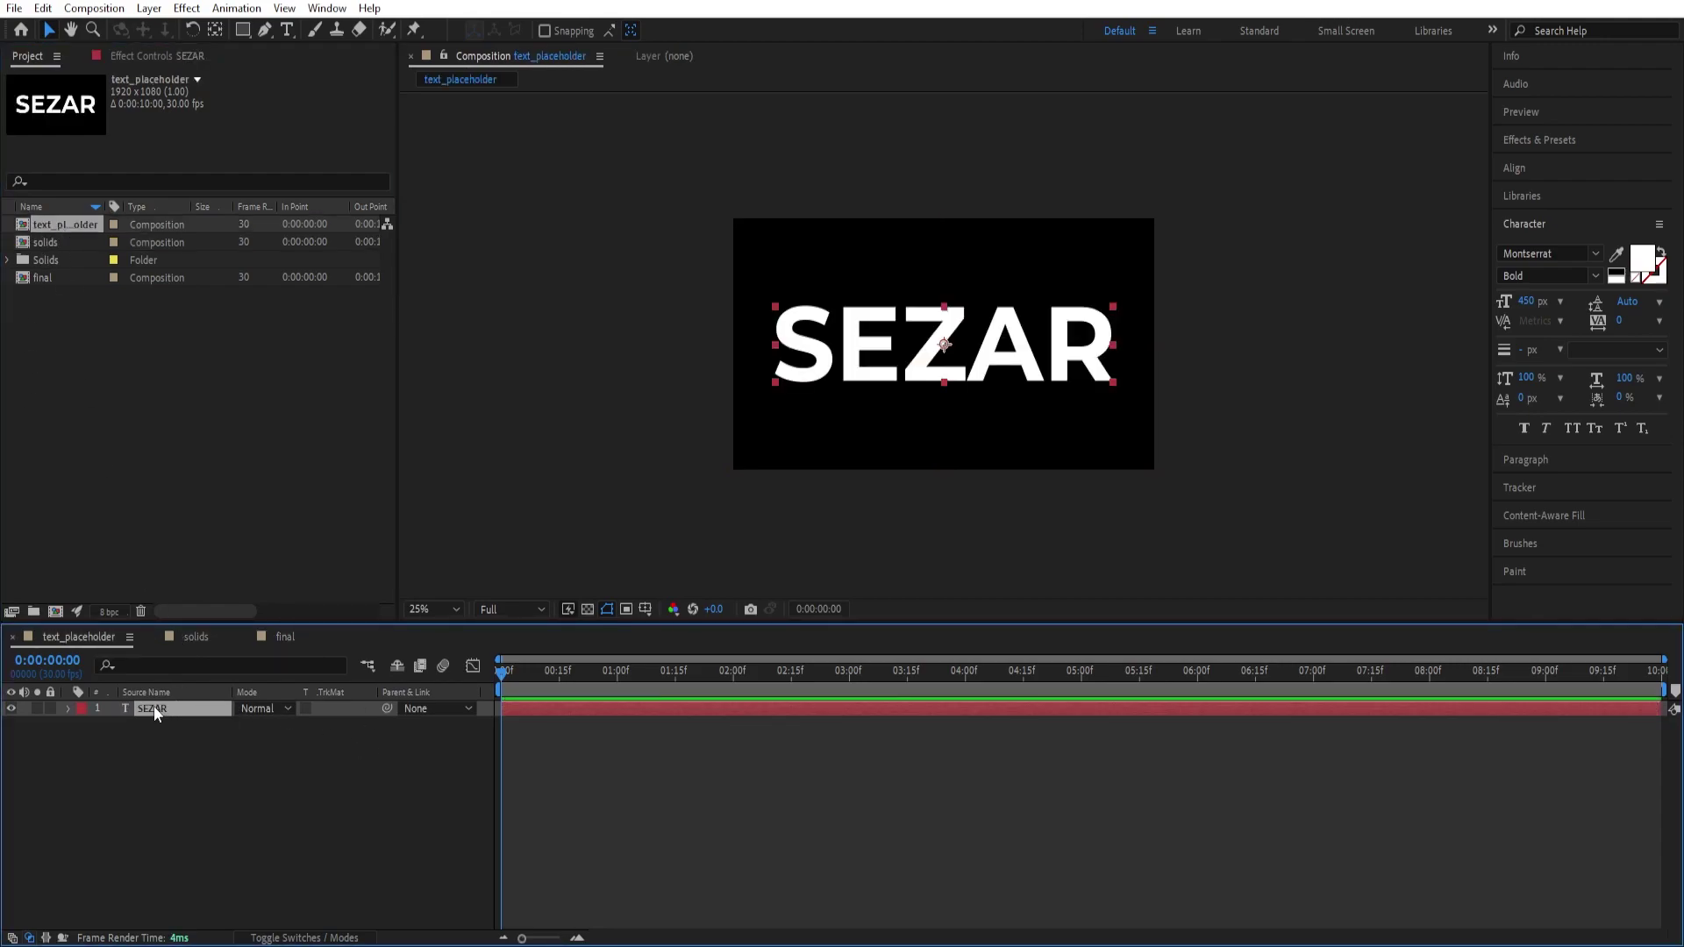
{"action": "double_click", "coordinate": [51, 277]}
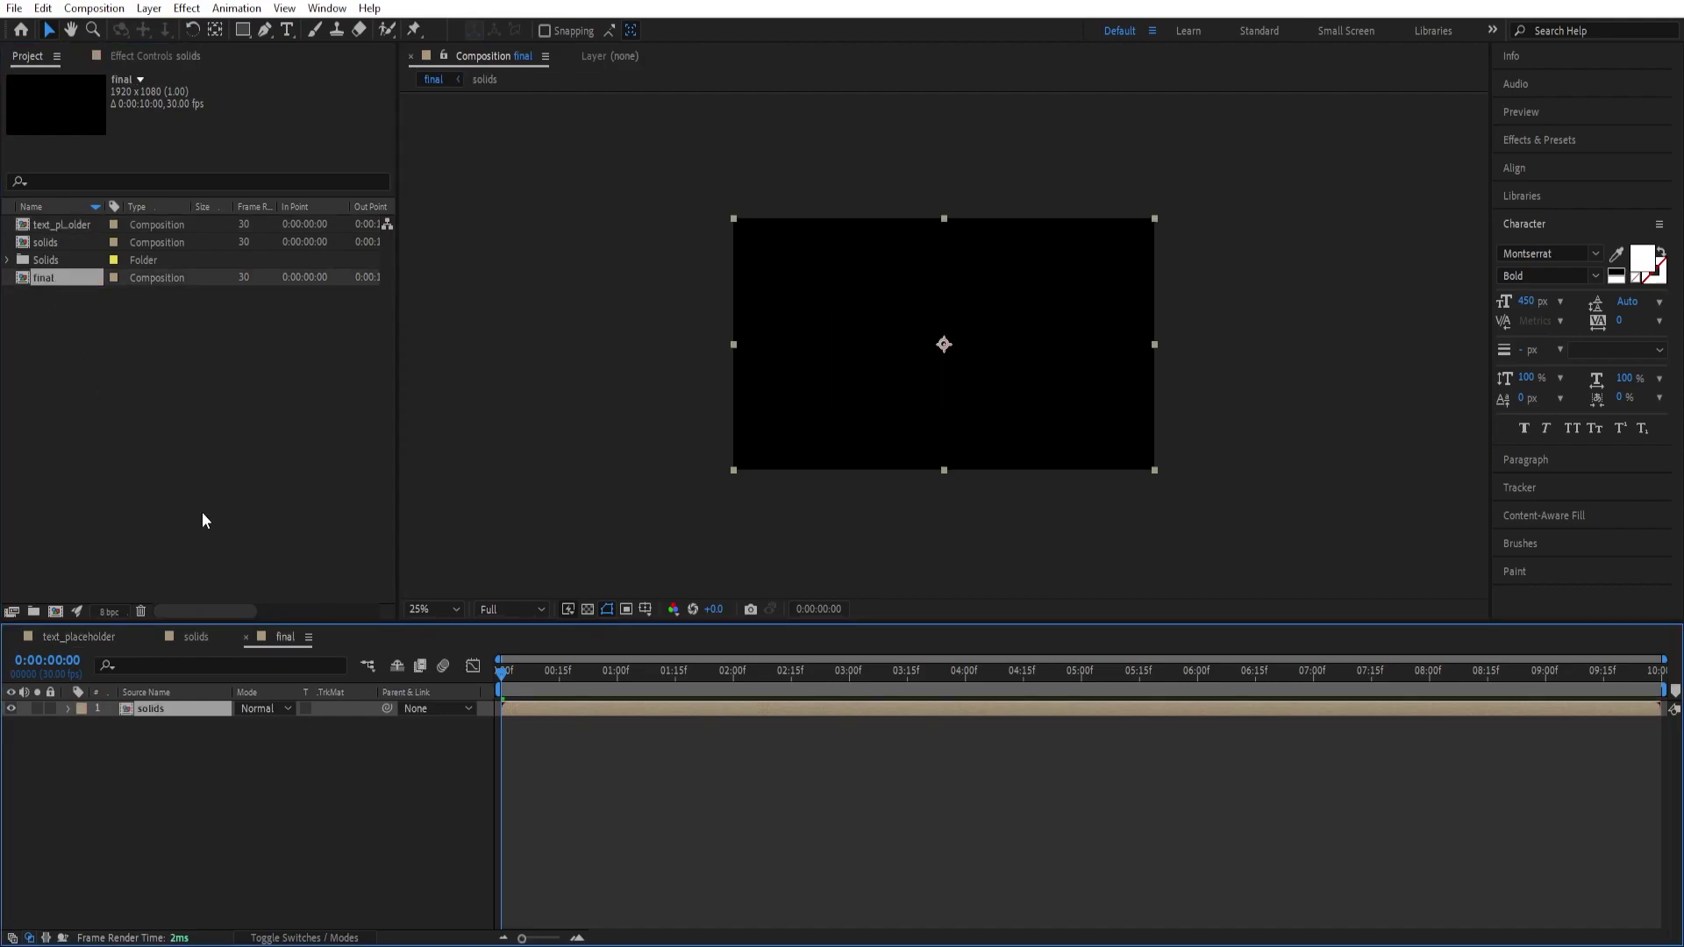
{"action": "left_click", "coordinate": [182, 751]}
{"action": "key", "text": "ctrl+v"}
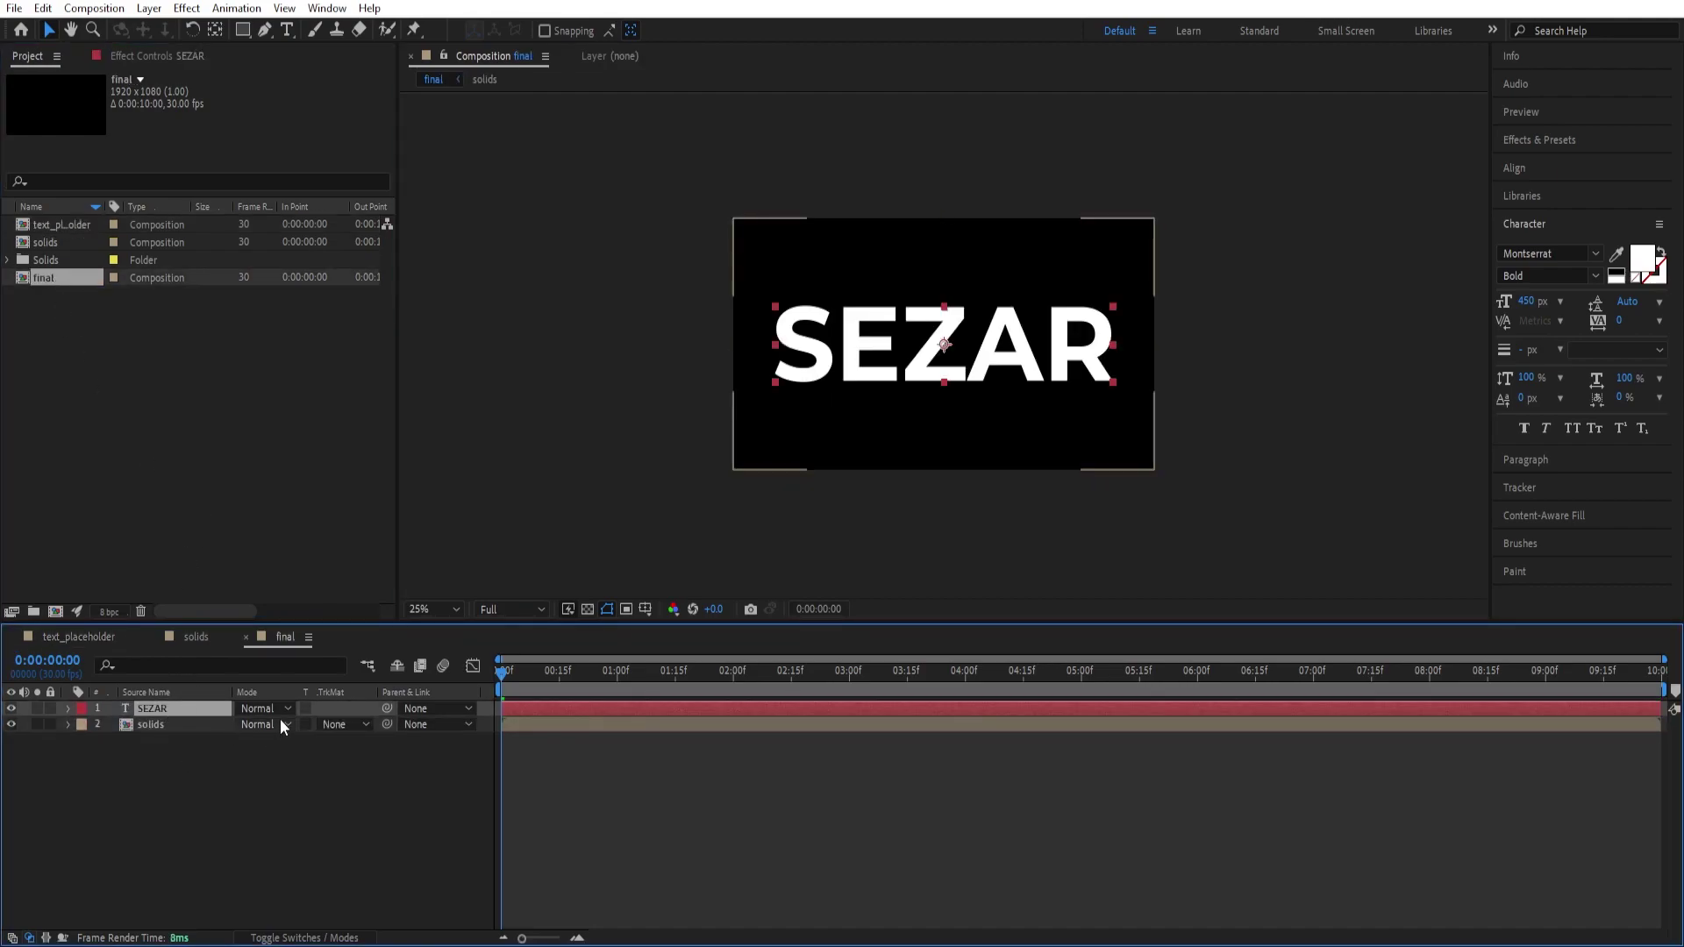
{"action": "left_click", "coordinate": [334, 727]}
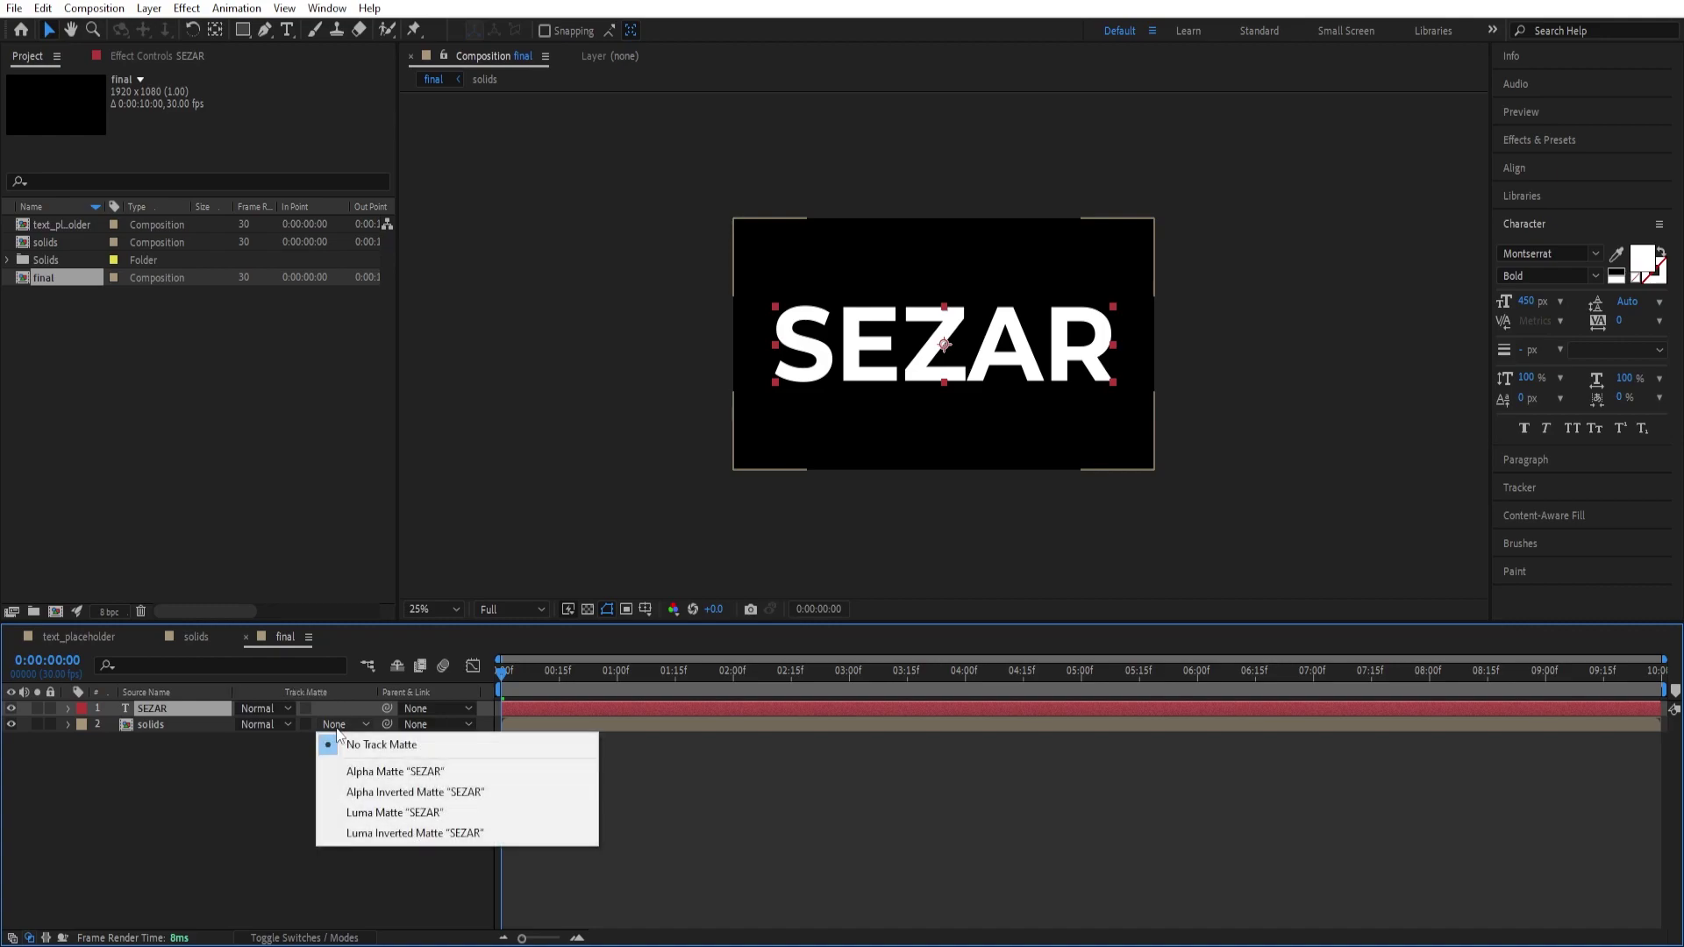
{"action": "left_click", "coordinate": [375, 774]}
{"action": "key", "text": "space"}
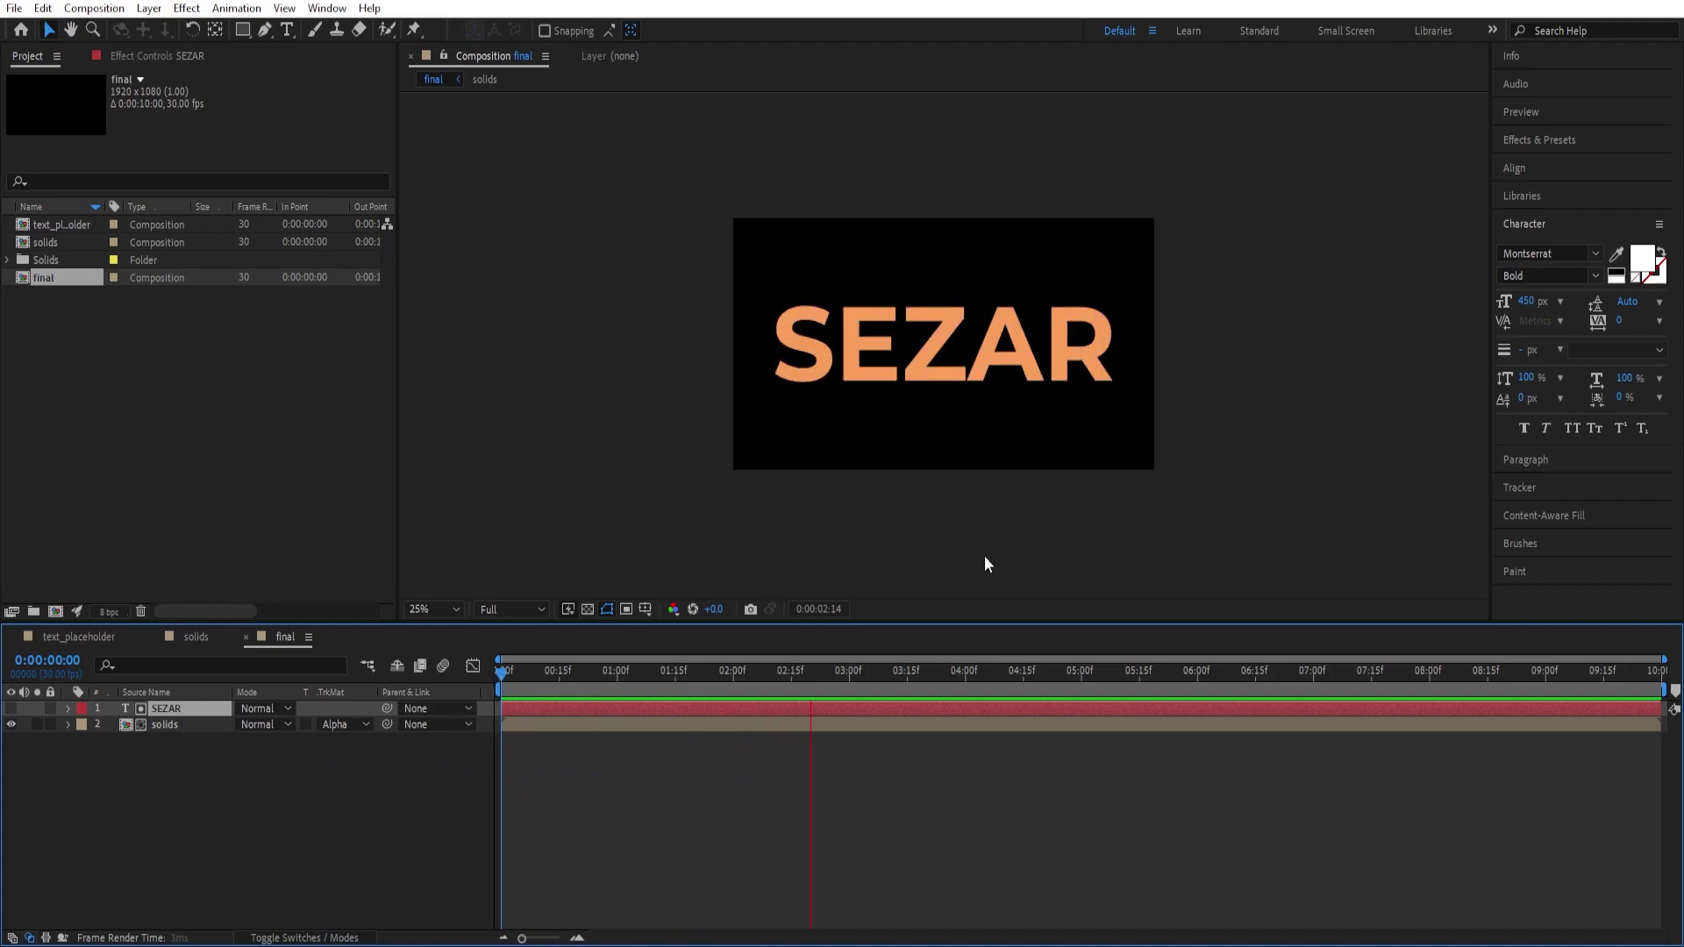
Add a second solids comp layer and rotate it 180°
{"action": "left_click_drag", "start_coordinate": [951, 681], "coordinate": [633, 679]}
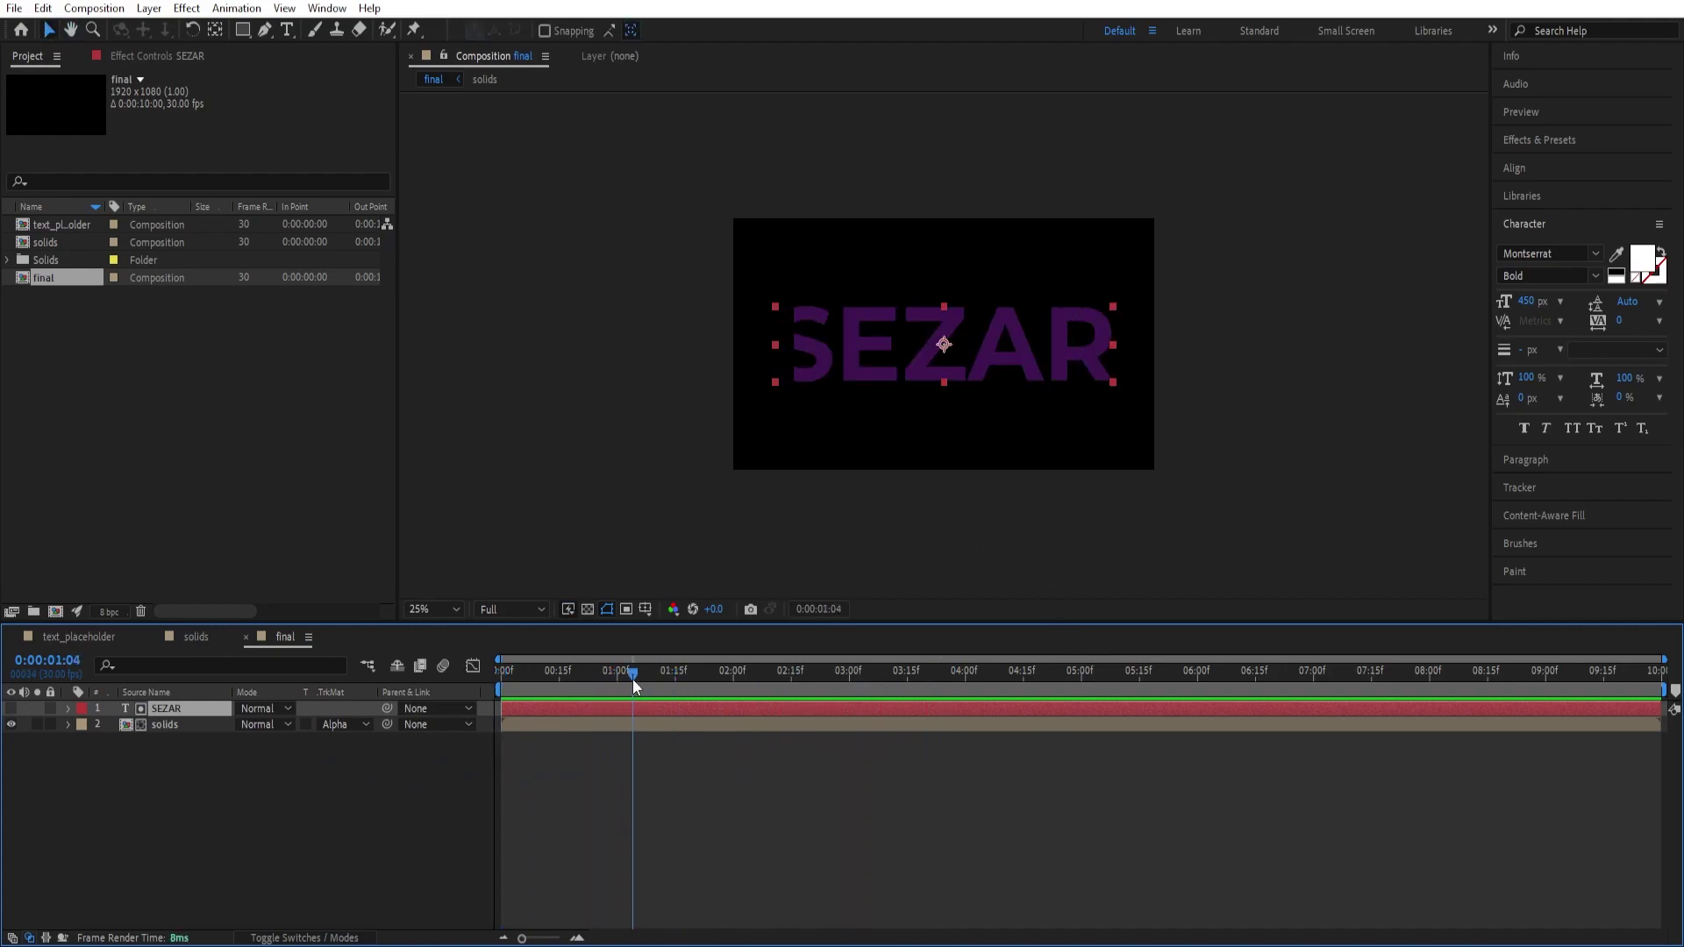
{"action": "left_click", "coordinate": [170, 724]}
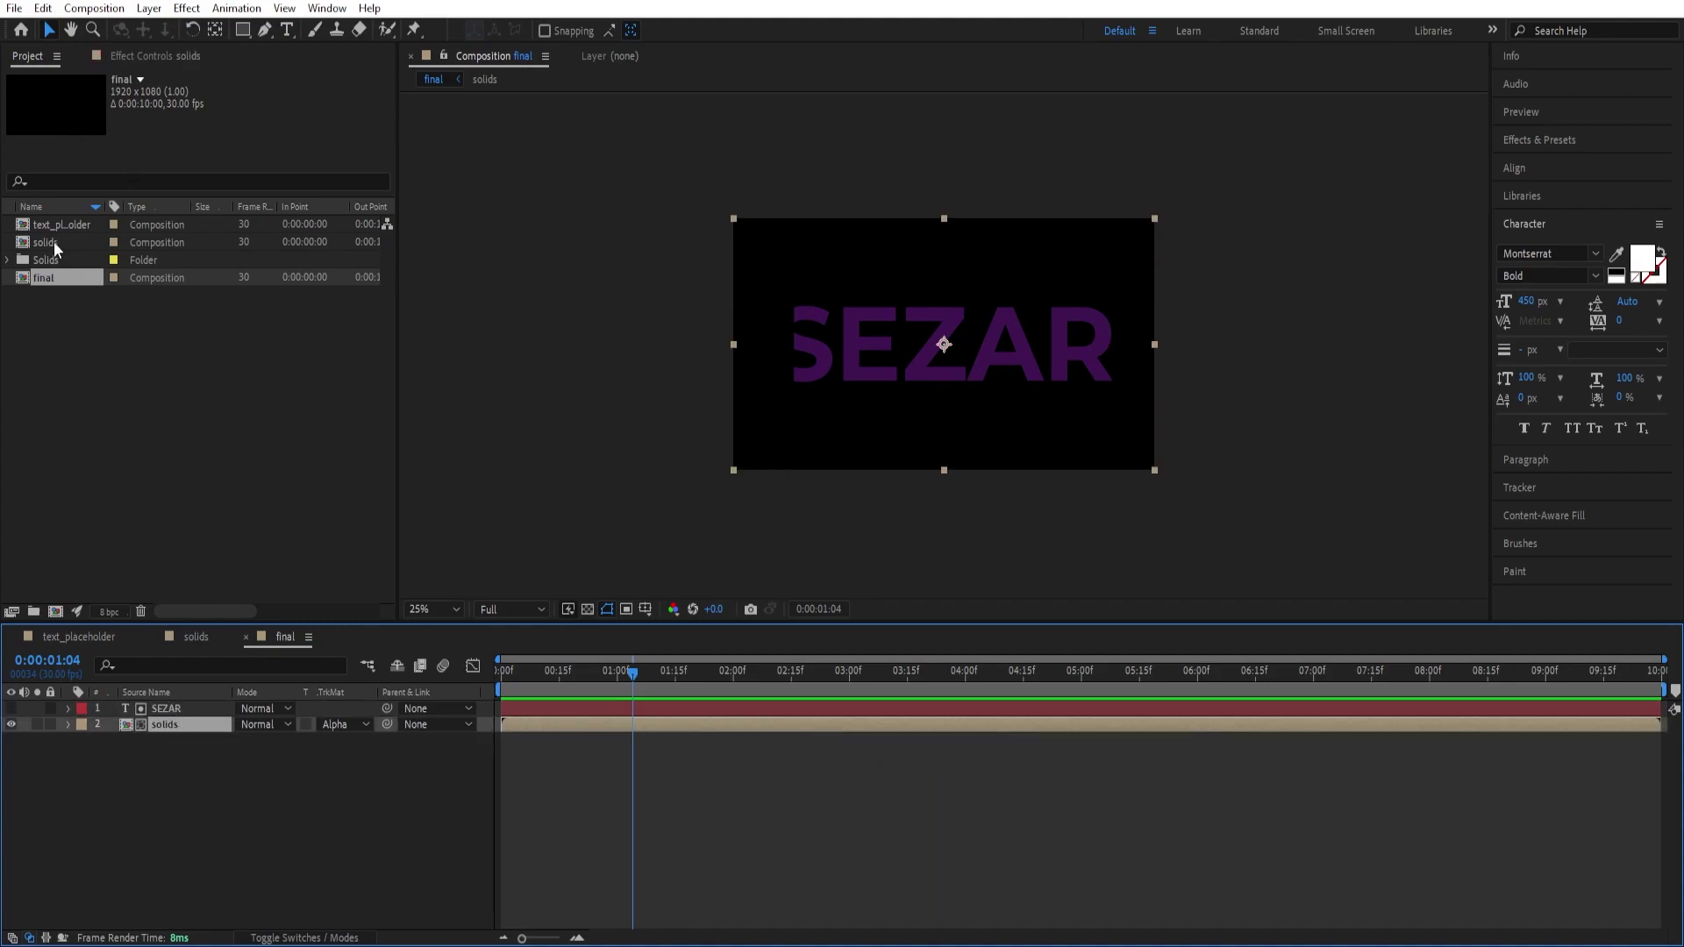
{"action": "left_click_drag", "start_coordinate": [54, 240], "coordinate": [160, 742]}
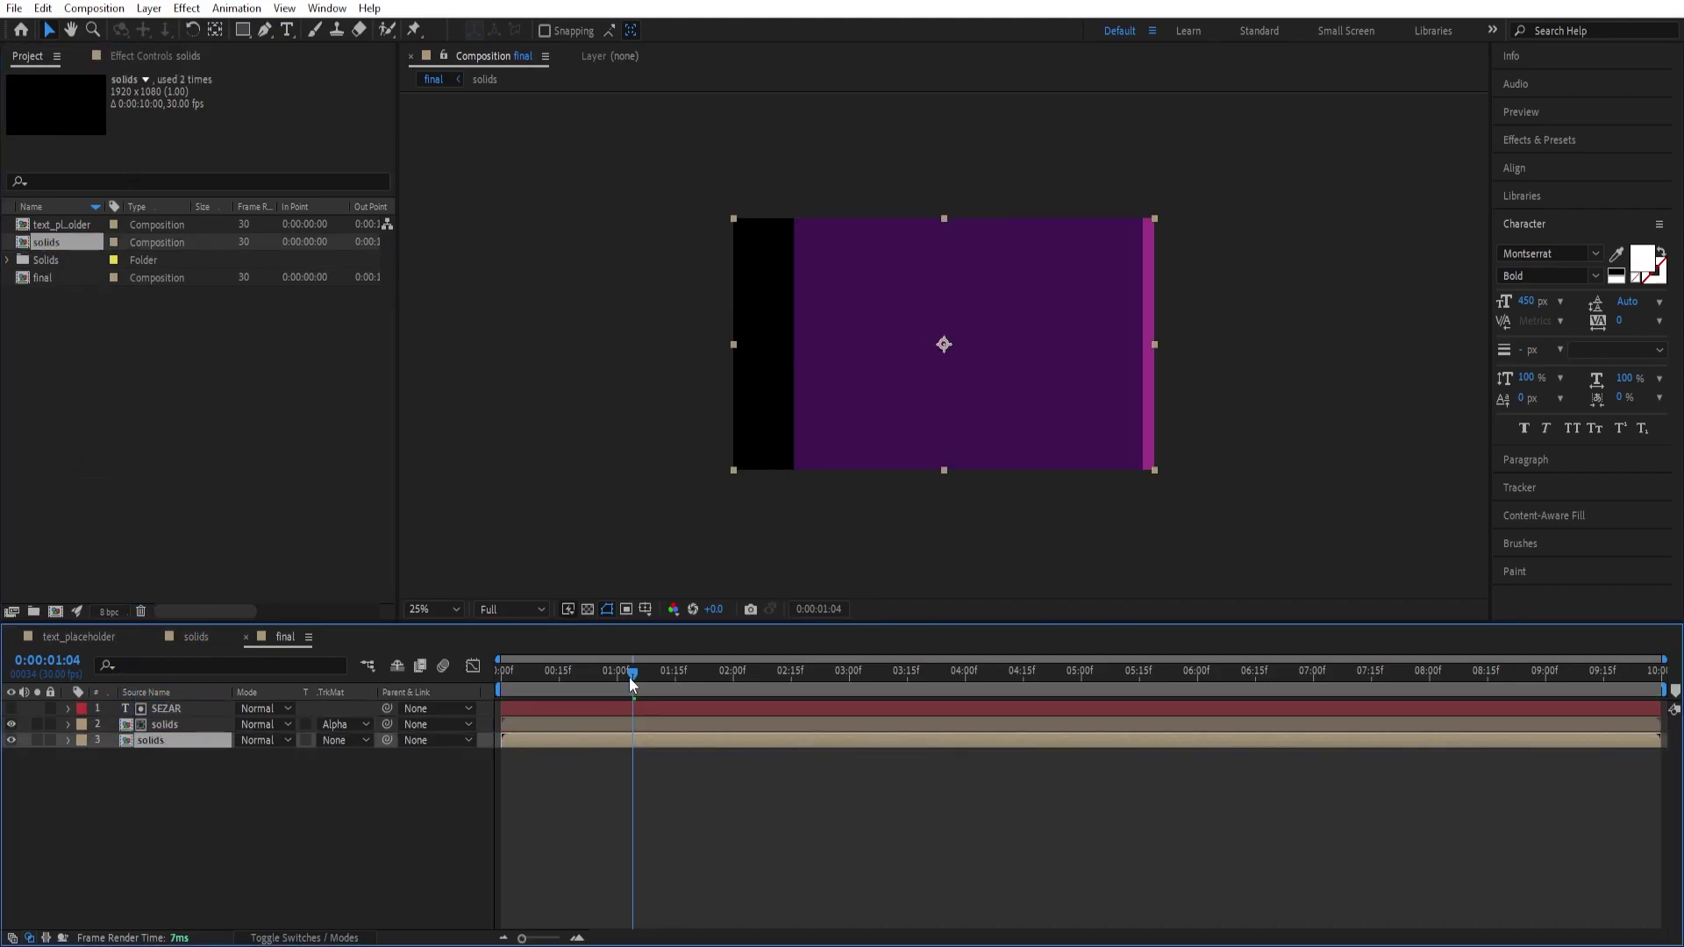
{"action": "left_click_drag", "start_coordinate": [629, 677], "coordinate": [592, 684]}
{"action": "key", "text": "r"}
{"action": "left_click", "coordinate": [260, 756]}
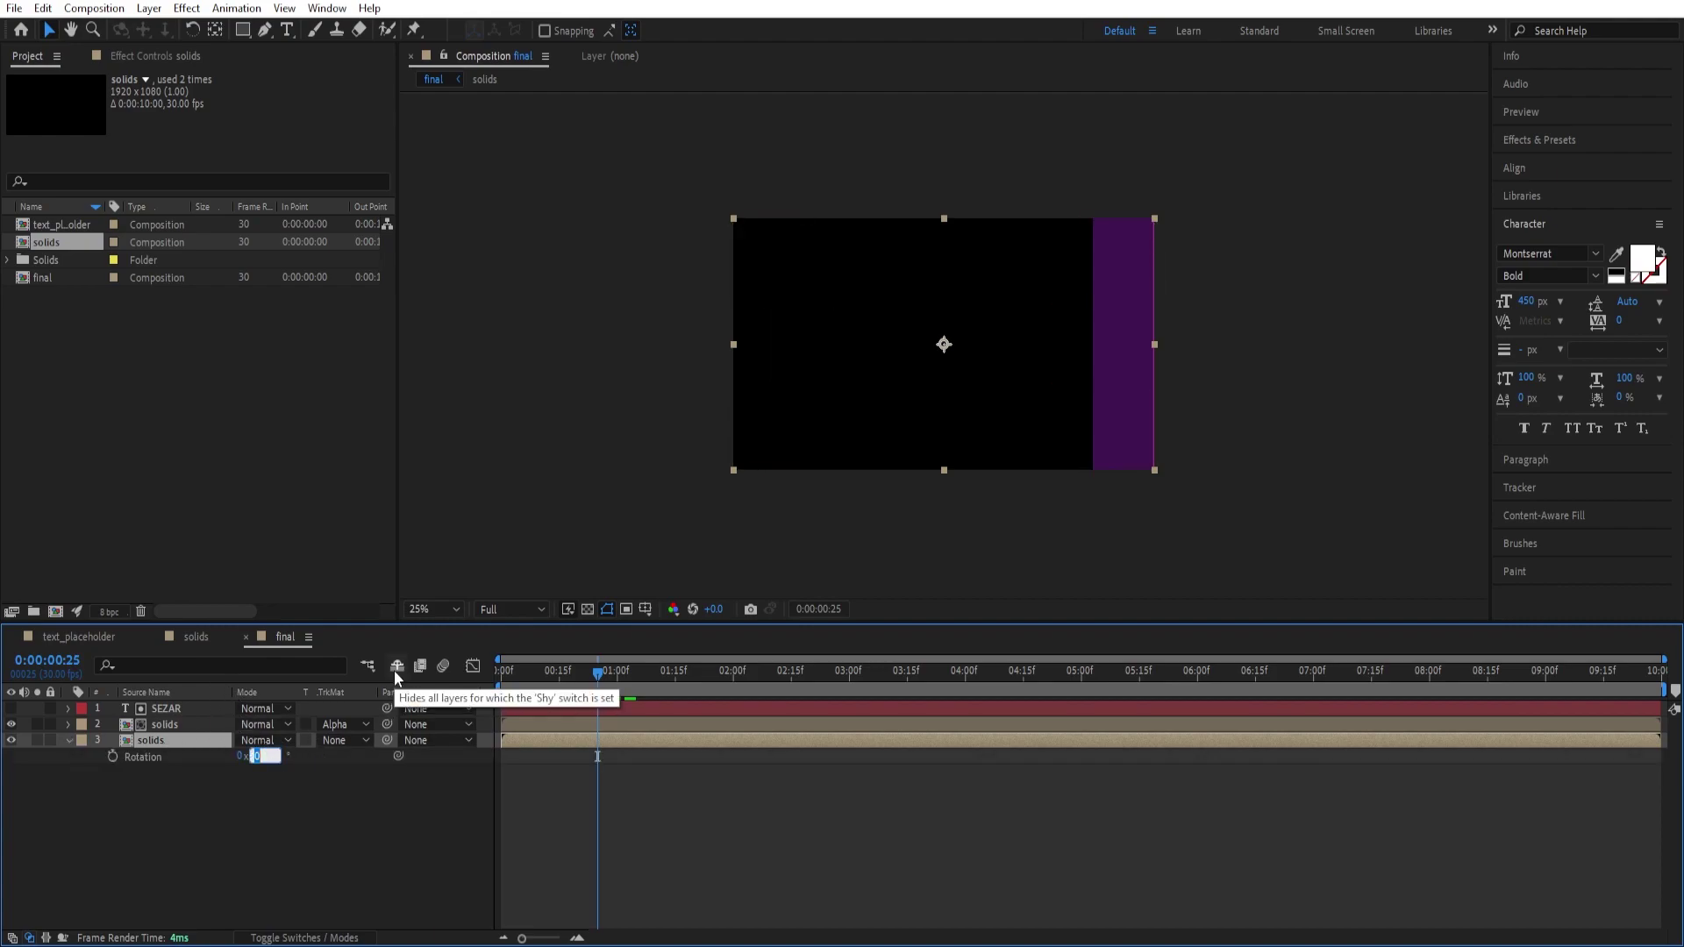
{"action": "type", "text": "180"}
{"action": "key", "text": "Return"}
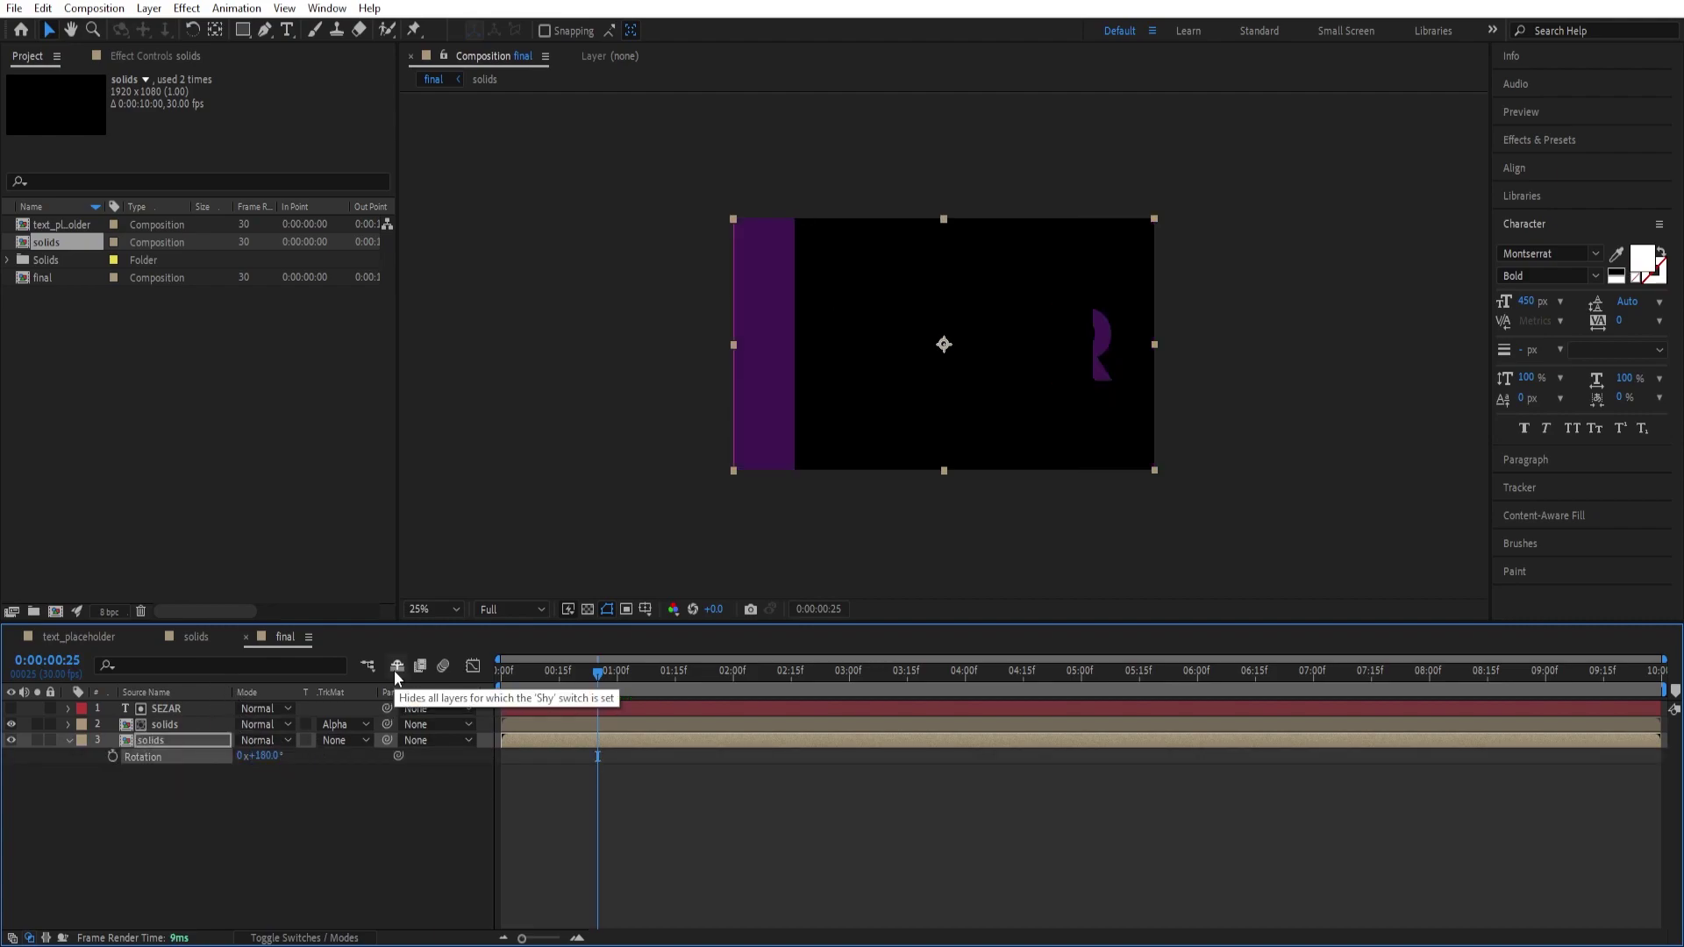
Set the second solids layer's opacity to 80% and preview from the start
{"action": "left_click_drag", "start_coordinate": [593, 678], "coordinate": [756, 680]}
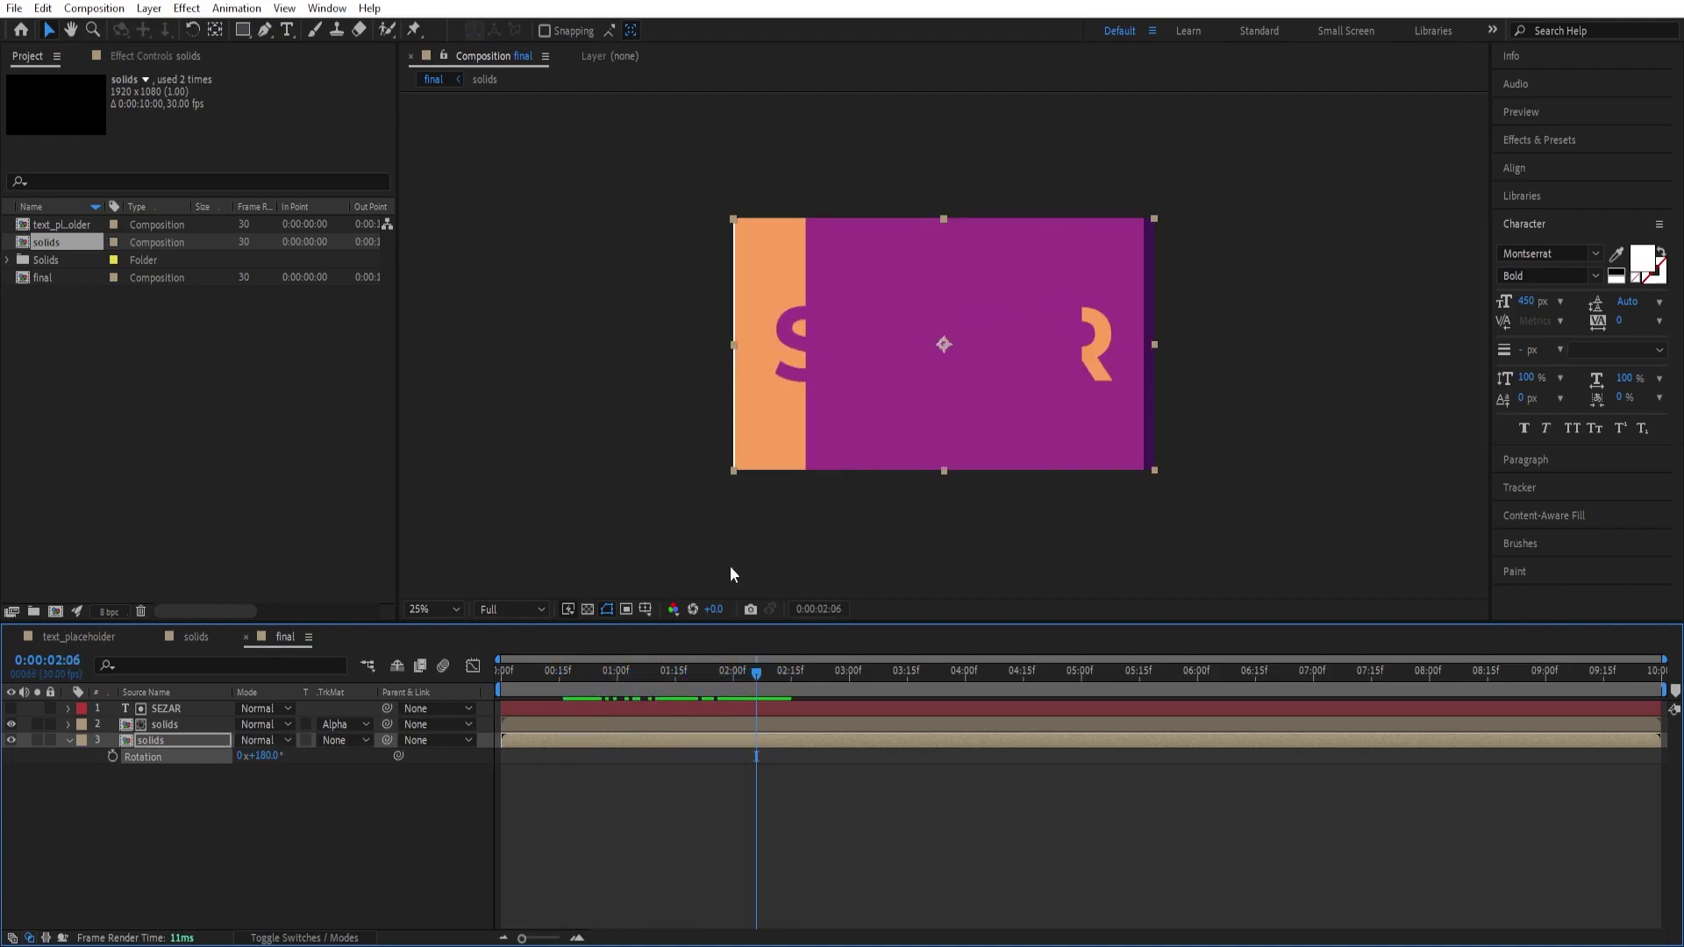
{"action": "left_click", "coordinate": [171, 740]}
{"action": "key", "text": "t"}
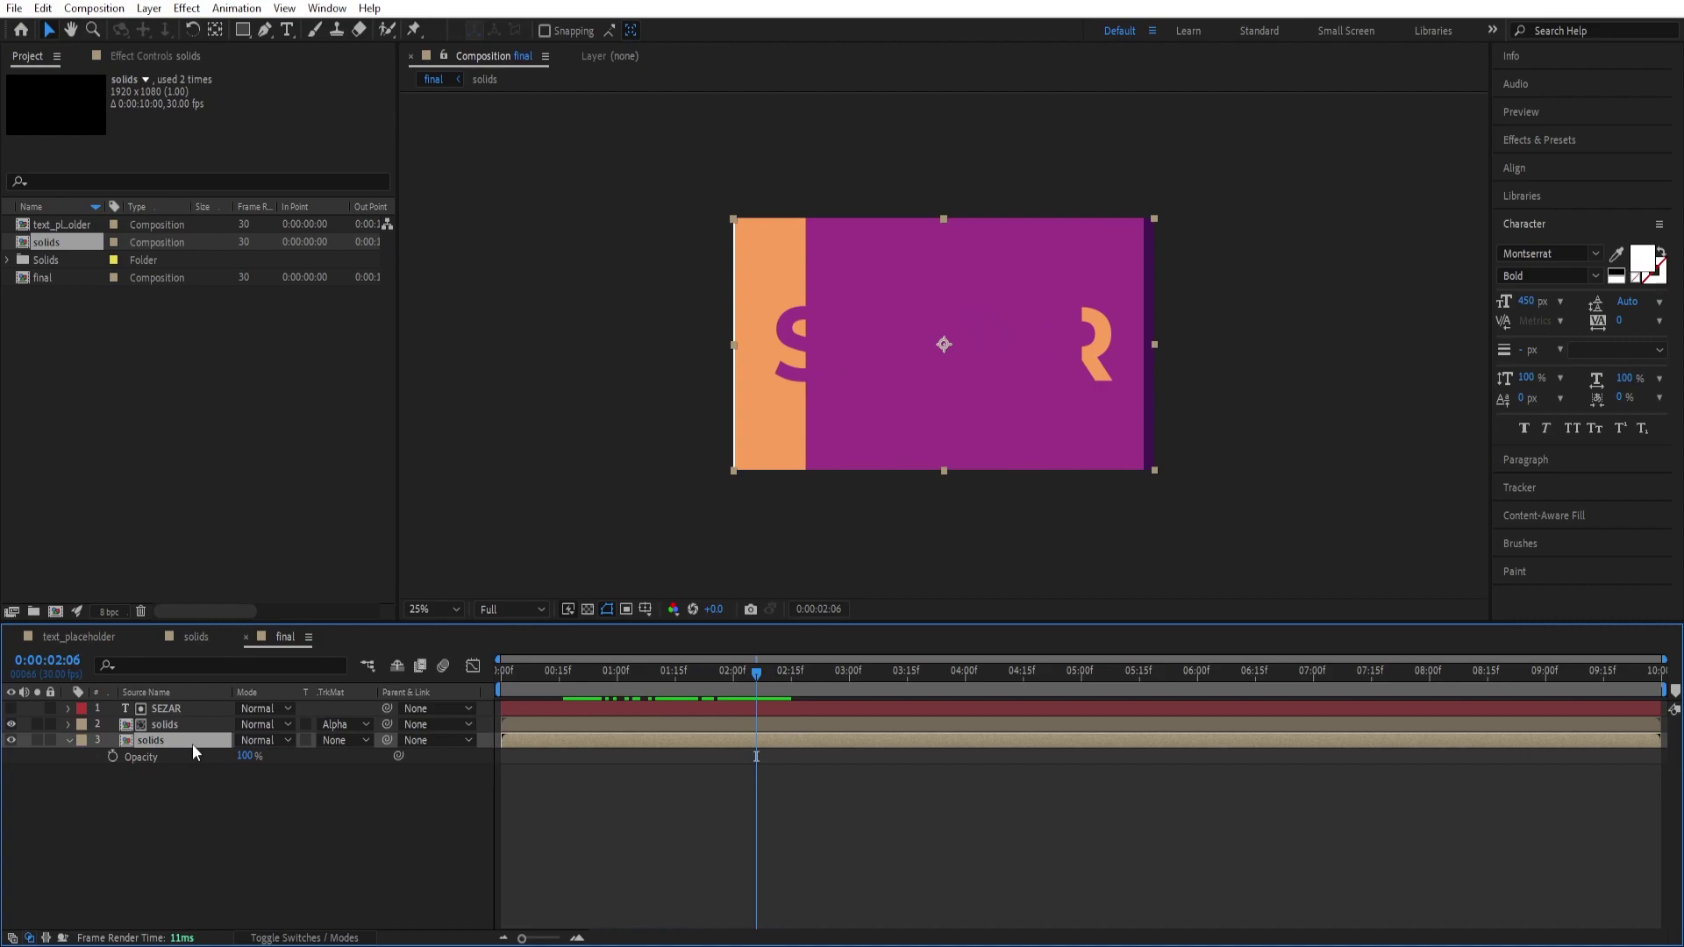
{"action": "left_click", "coordinate": [247, 756]}
{"action": "type", "text": "80"}
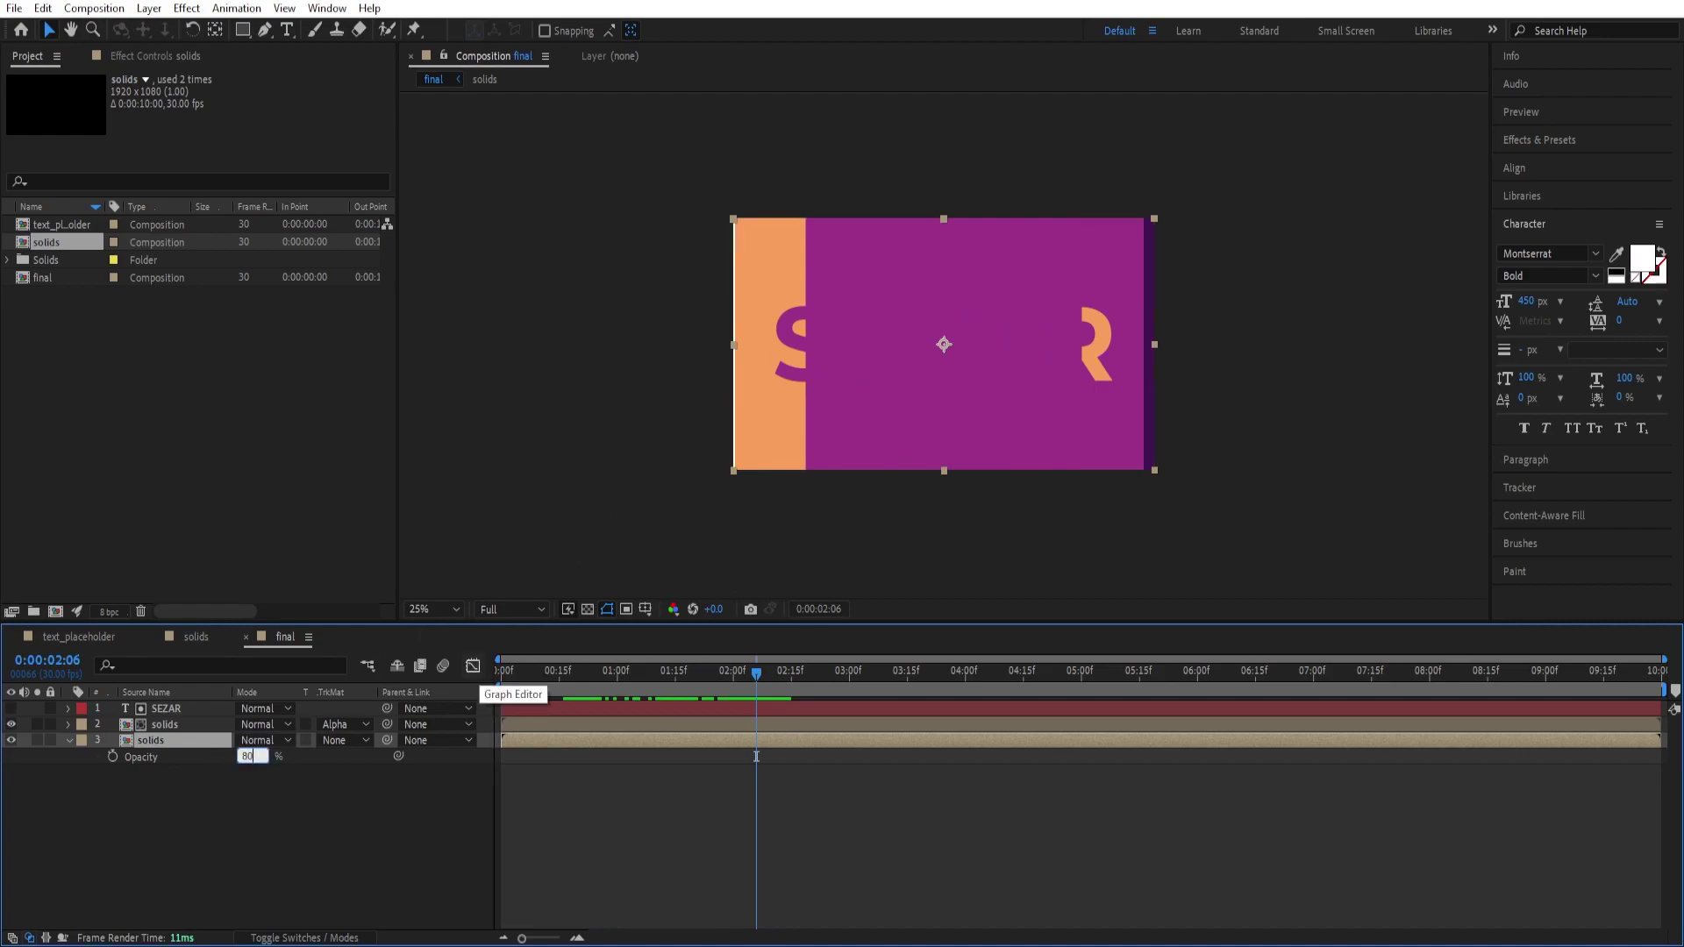
{"action": "key", "text": "Return"}
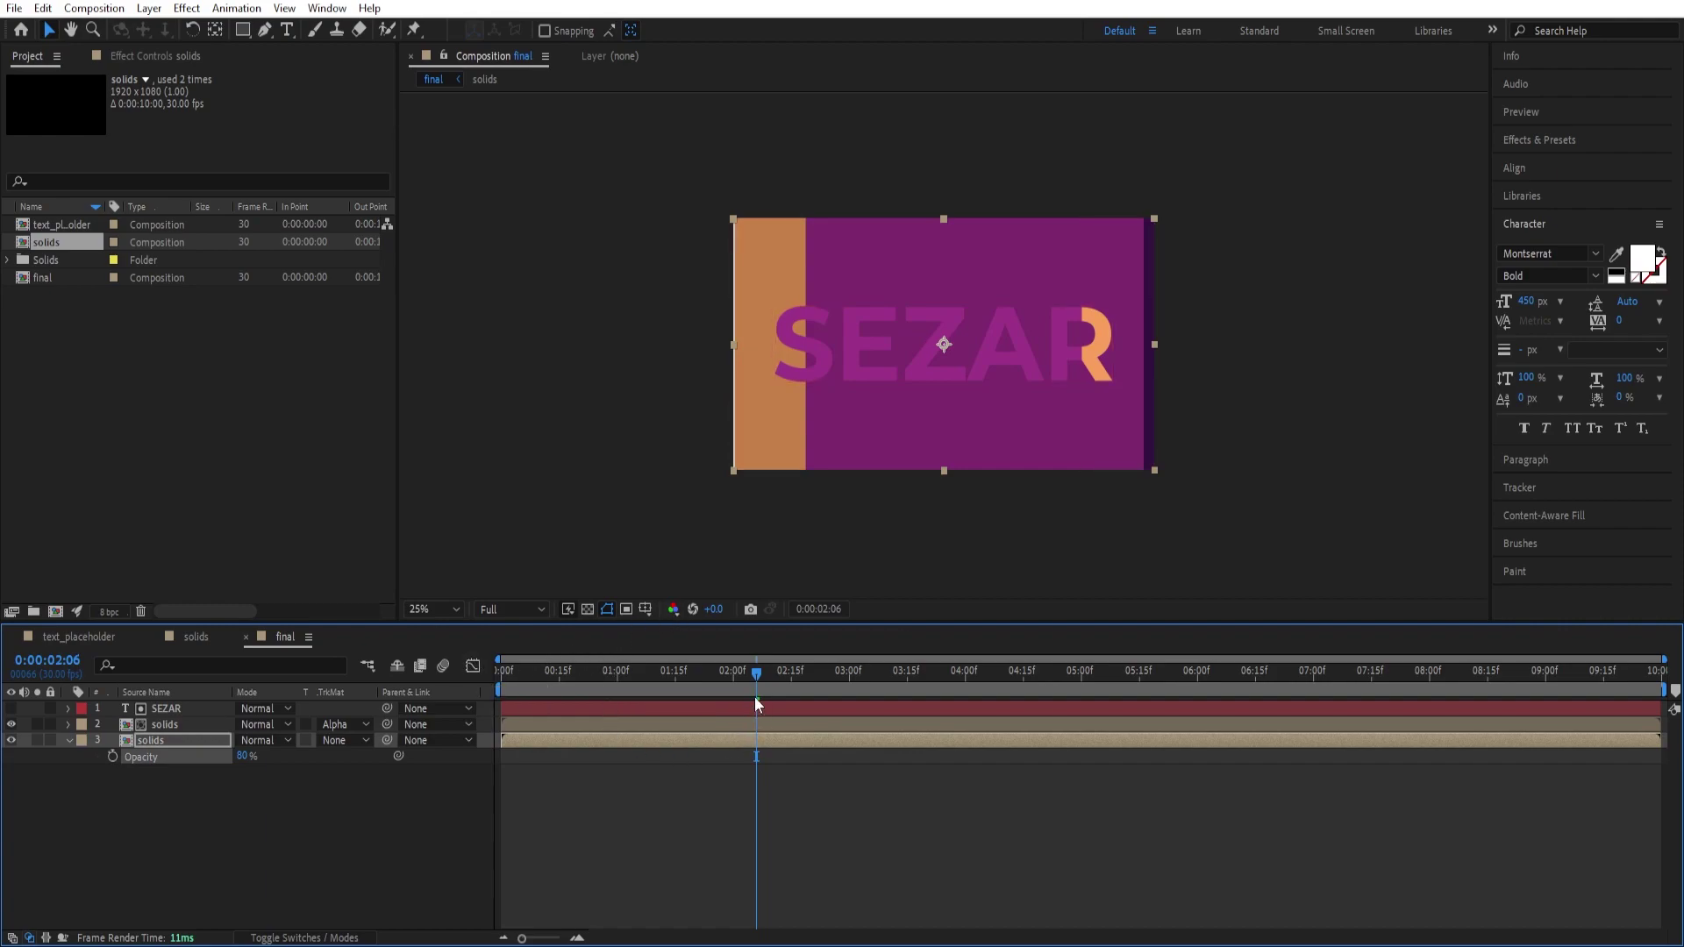
{"action": "left_click_drag", "start_coordinate": [754, 676], "coordinate": [498, 693]}
{"action": "key", "text": "space"}
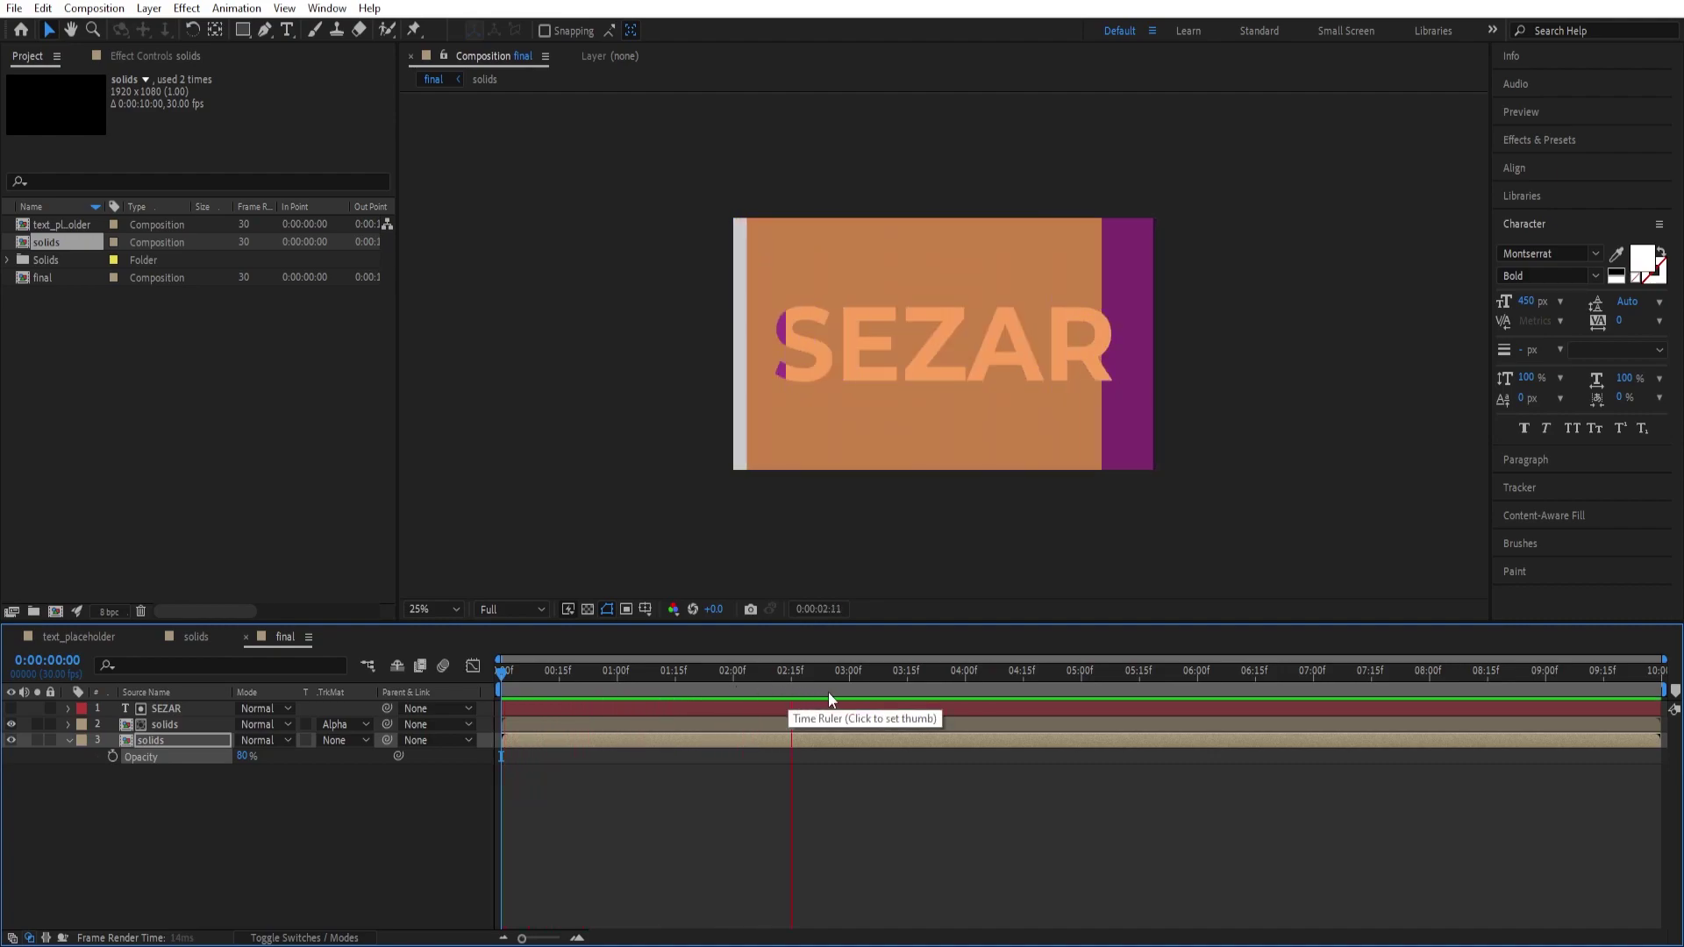
Create a white solid and move it to the bottom of the layer stack
{"action": "left_click_drag", "start_coordinate": [829, 692], "coordinate": [918, 688]}
{"action": "left_click", "coordinate": [249, 846]}
{"action": "key", "text": "ctrl+y"}
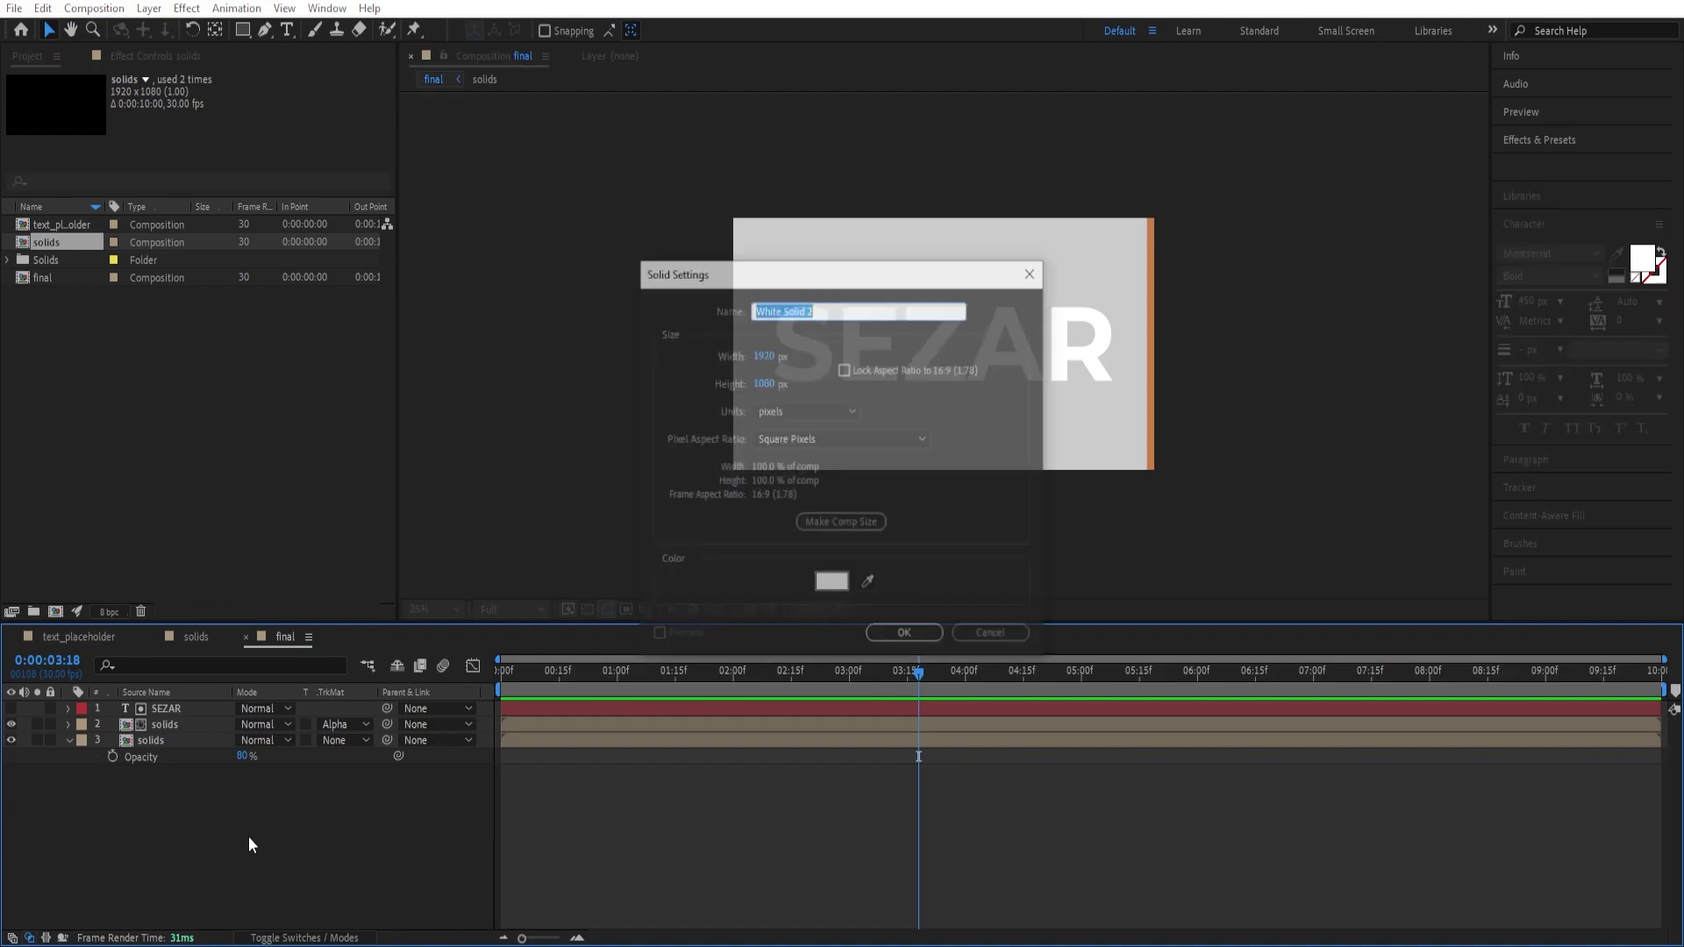
{"action": "left_click", "coordinate": [905, 635]}
{"action": "left_click_drag", "start_coordinate": [170, 737], "coordinate": [162, 808]}
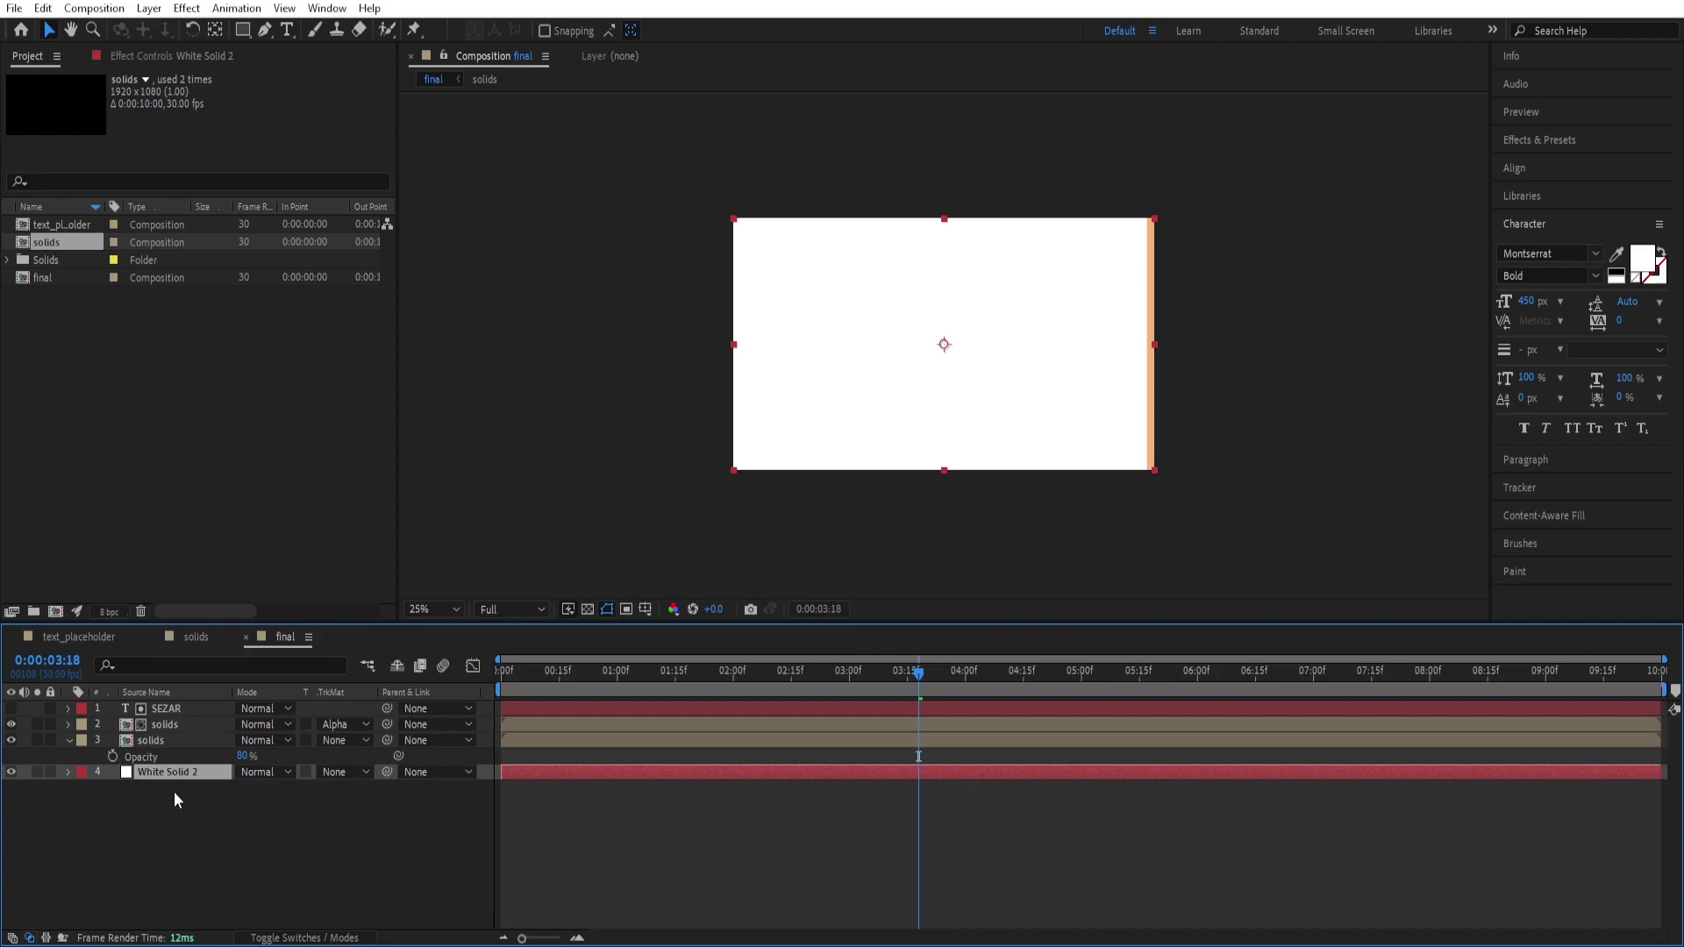
Trim the rotated solids layer to end at 0:00:04:00
{"action": "left_click_drag", "start_coordinate": [912, 686], "coordinate": [968, 678]}
{"action": "left_click", "coordinate": [175, 740]}
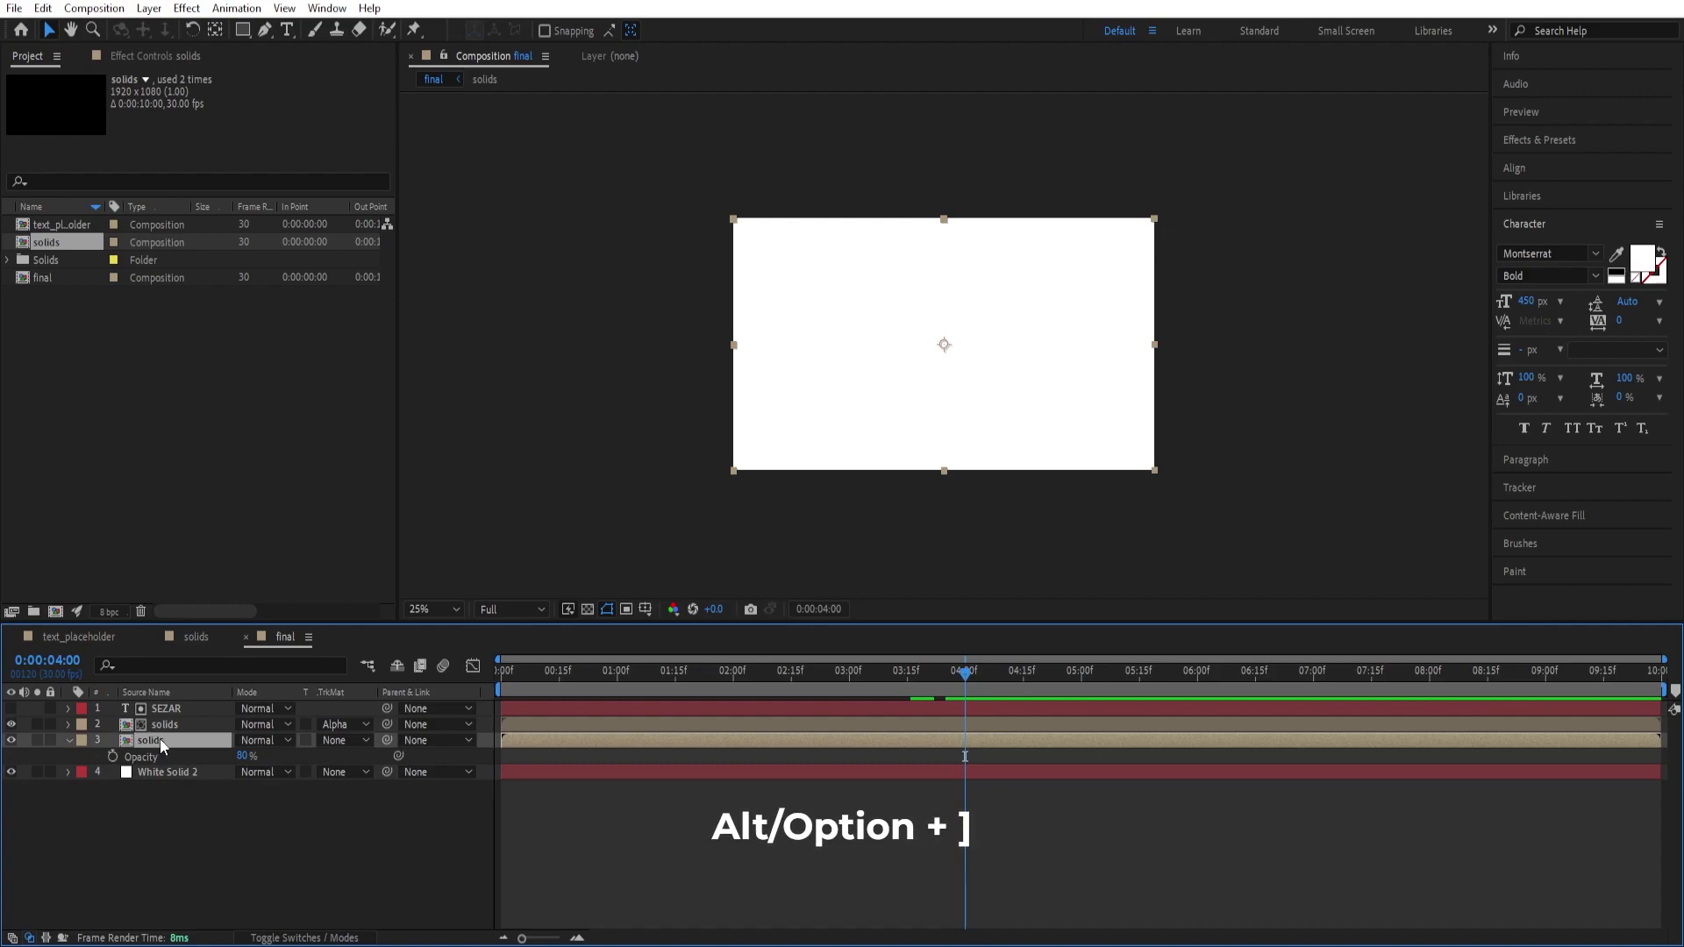
{"action": "key", "text": "alt+bracketright"}
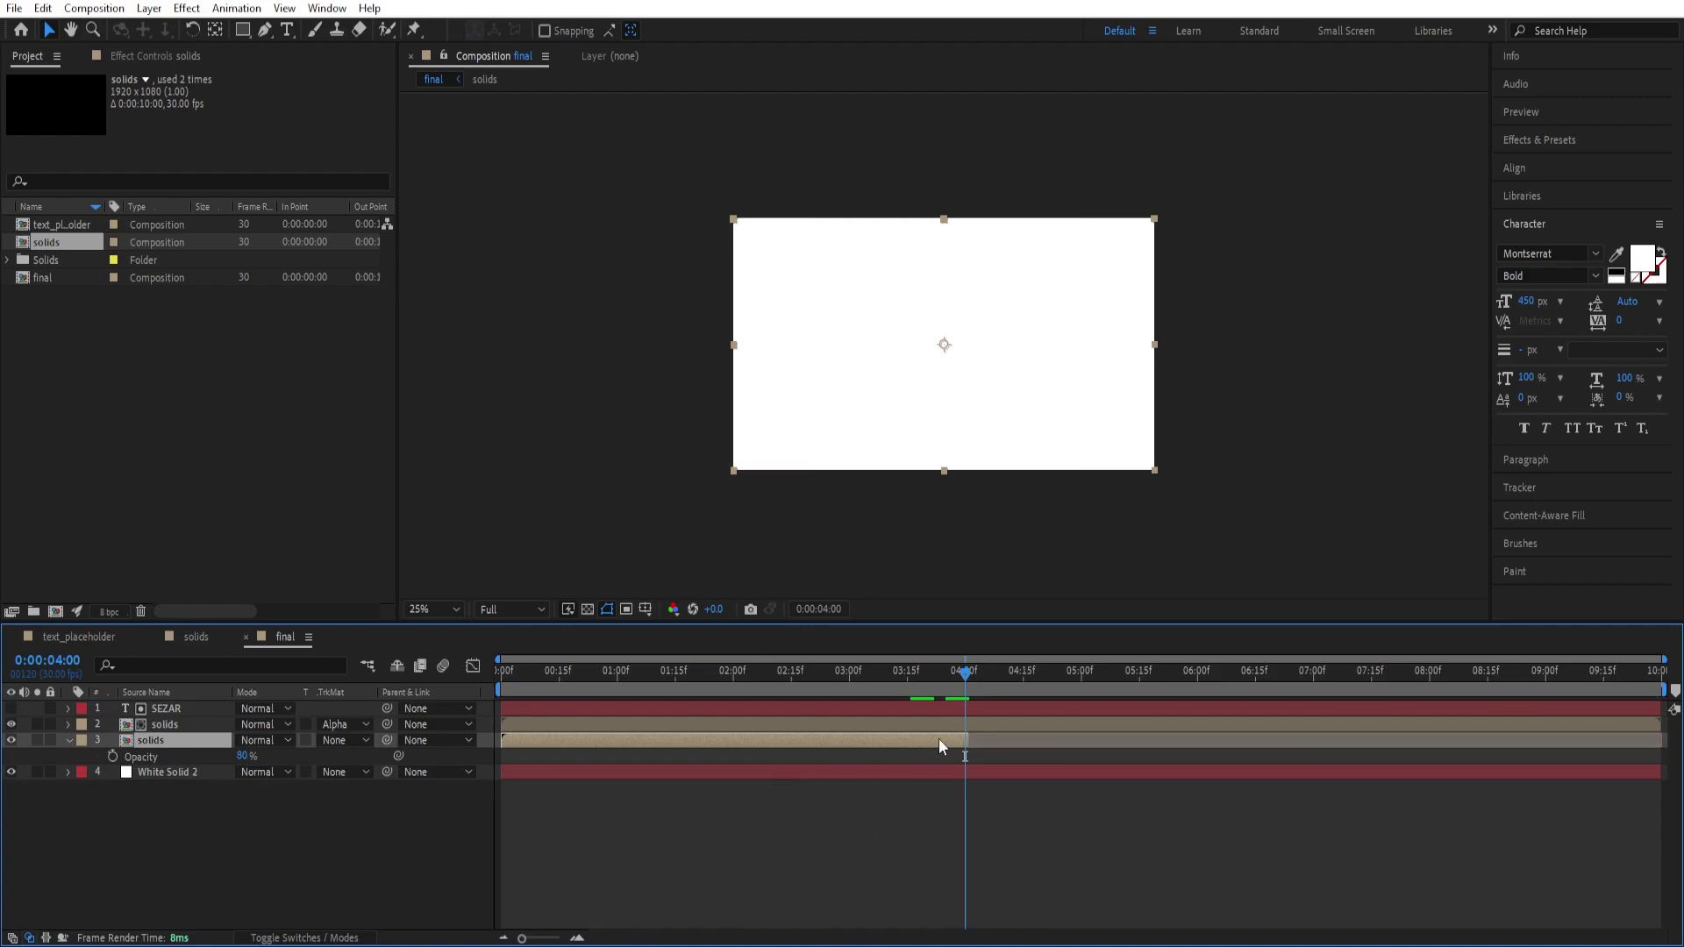
{"action": "left_click_drag", "start_coordinate": [954, 733], "coordinate": [966, 739]}
{"action": "mouse_move", "coordinate": [952, 673]}
{"action": "left_mouse_down"}
{"action": "mouse_move", "coordinate": [932, 677]}
{"action": "mouse_move", "coordinate": [1014, 684]}
{"action": "mouse_move", "coordinate": [941, 683]}
{"action": "mouse_move", "coordinate": [1001, 691]}
{"action": "mouse_move", "coordinate": [970, 691]}
{"action": "left_mouse_up"}
Add a starting Position keyframe to White Solid 2 at 4:00
{"action": "left_click", "coordinate": [168, 771]}
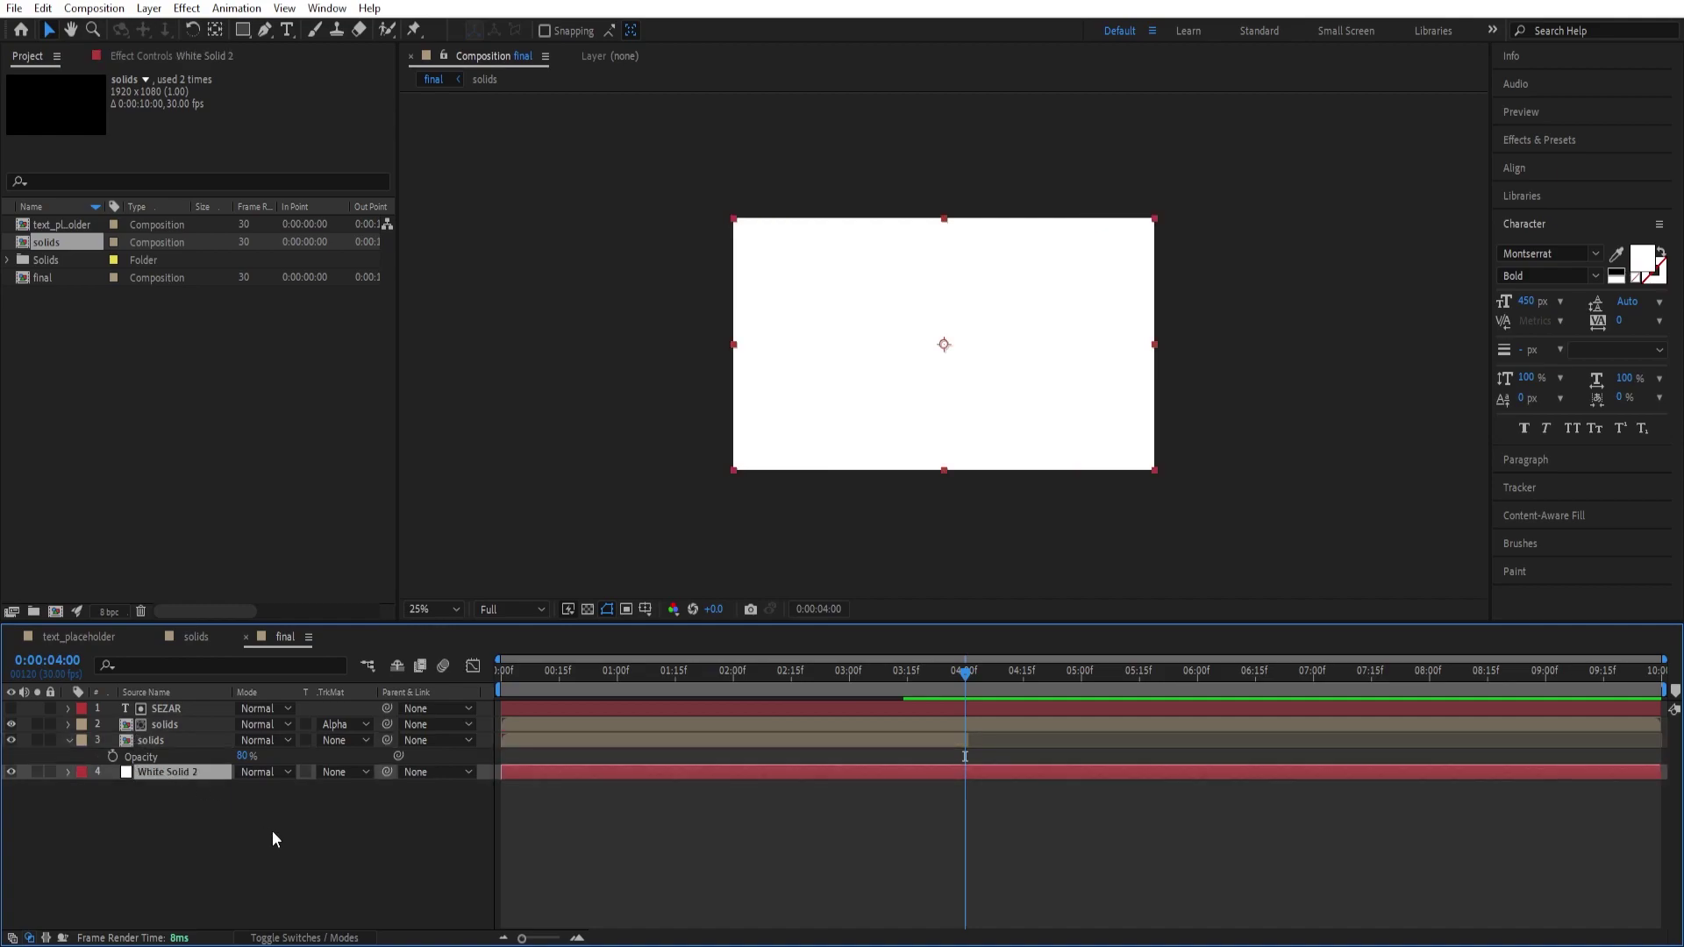
{"action": "key", "text": "p"}
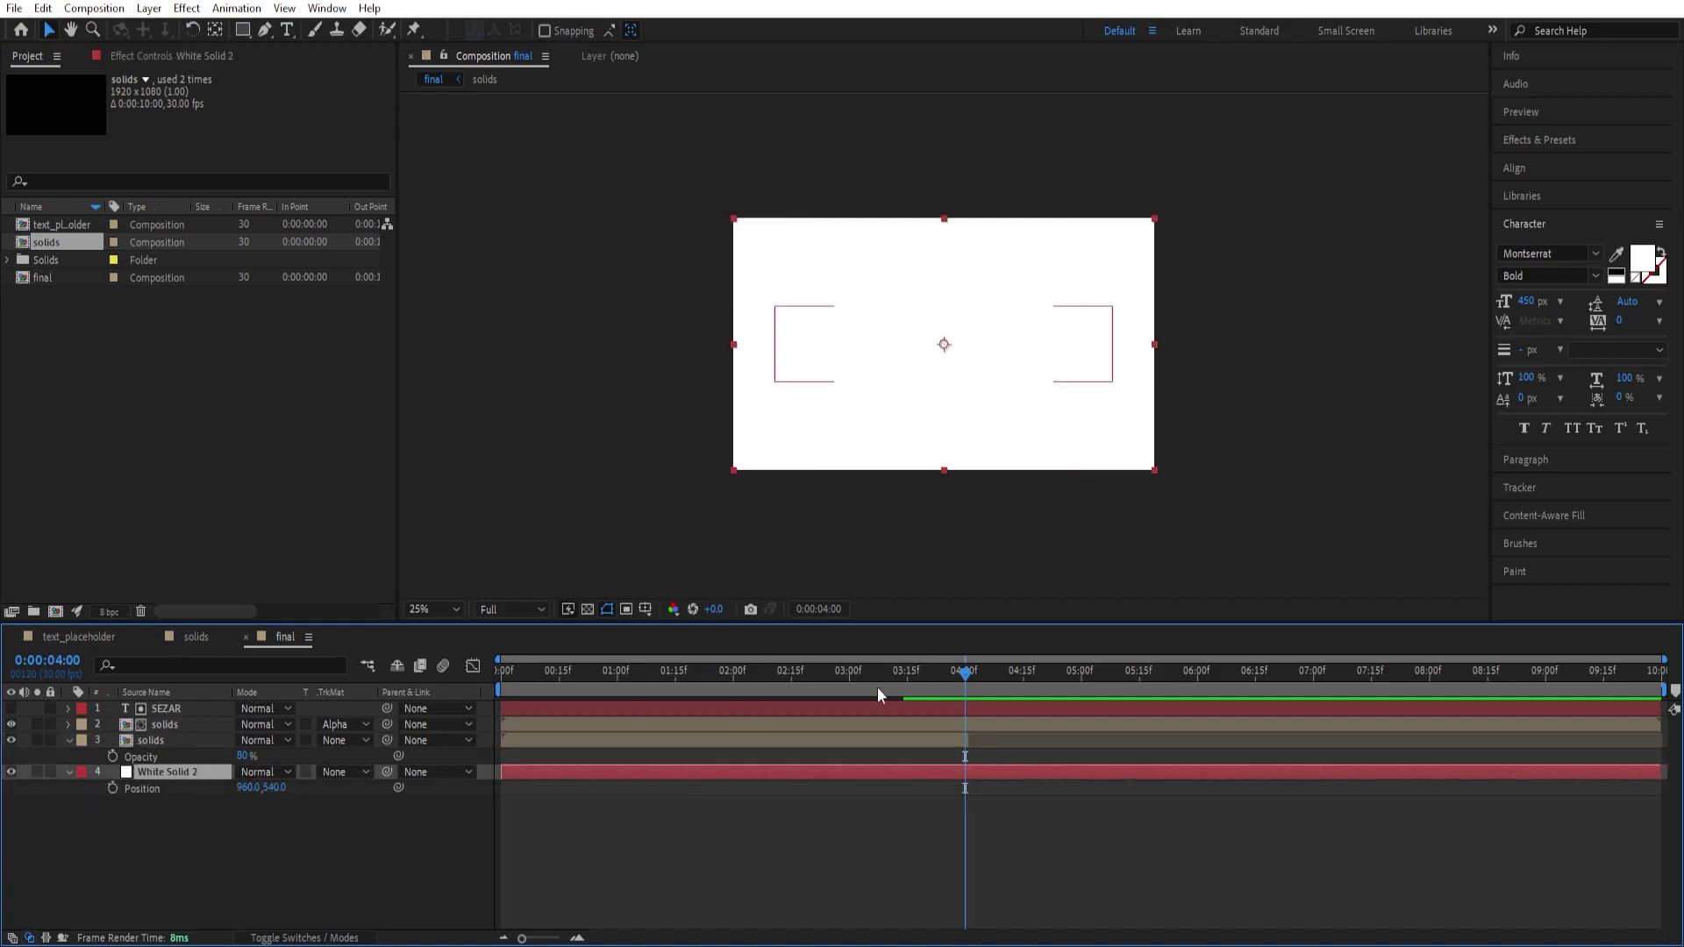
{"action": "left_click", "coordinate": [916, 672]}
{"action": "left_click_drag", "start_coordinate": [919, 678], "coordinate": [966, 672]}
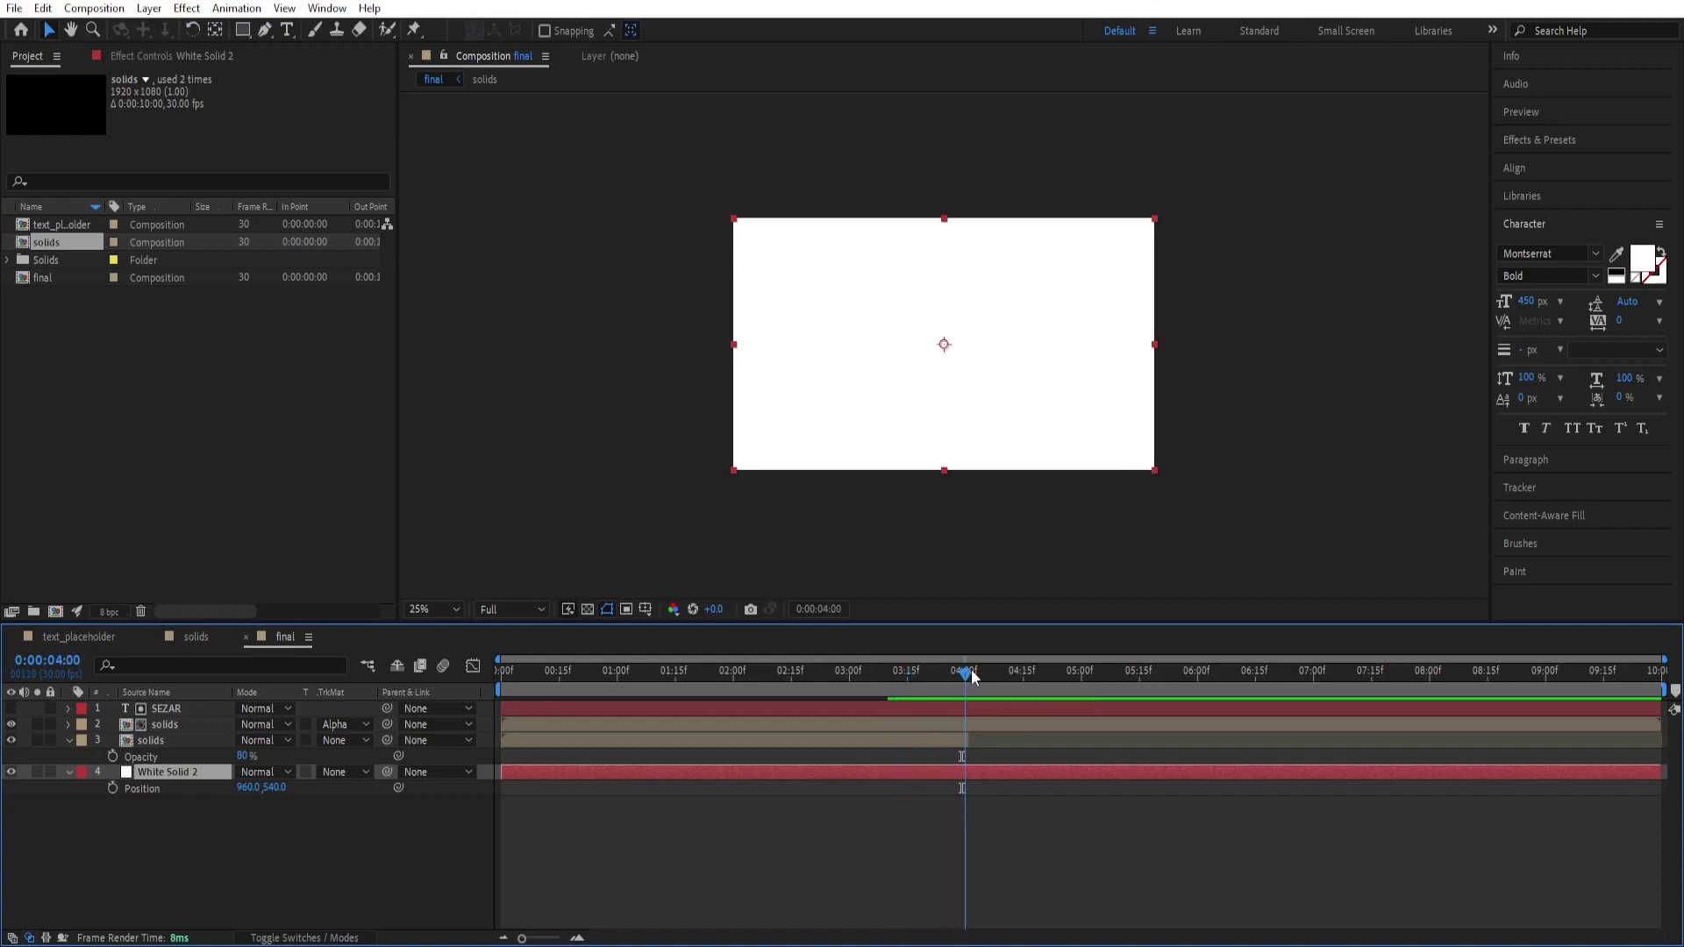
{"action": "left_click", "coordinate": [113, 788]}
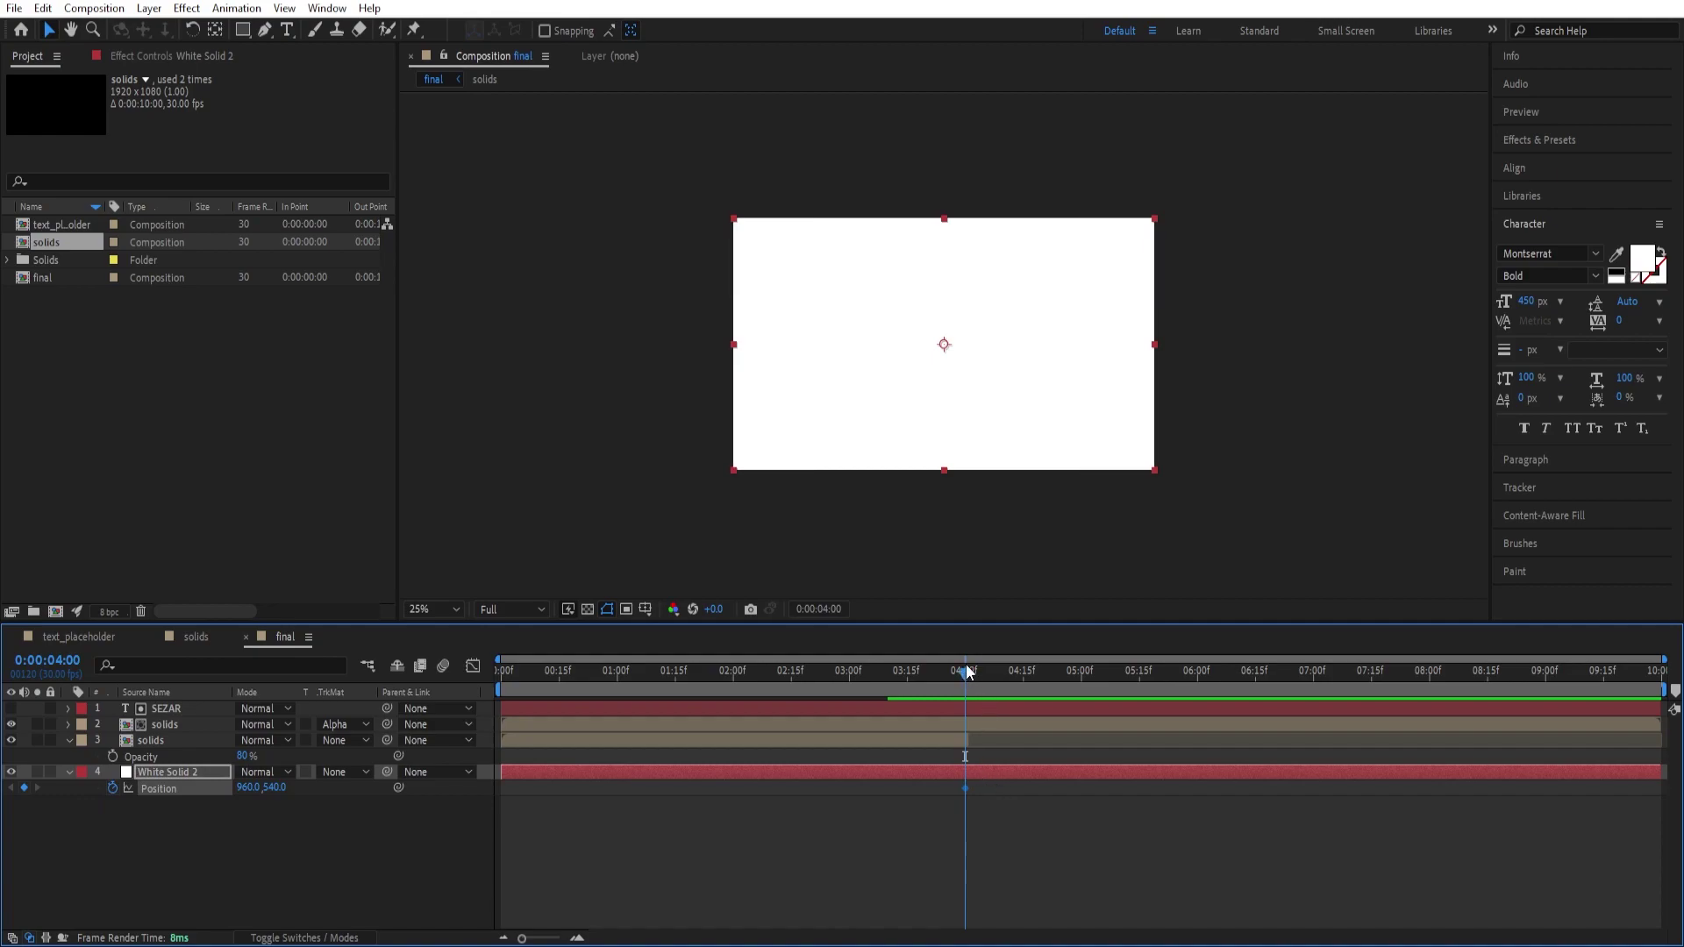
Ten frames later, set the solid's Y position to 540+1080 (1620) so it drops away
{"action": "key", "text": "shift+Page_Down"}
{"action": "key", "text": "shift+Page_Down"}
{"action": "left_click", "coordinate": [270, 794]}
{"action": "left_click", "coordinate": [279, 790]}
{"action": "type", "text": "+"}
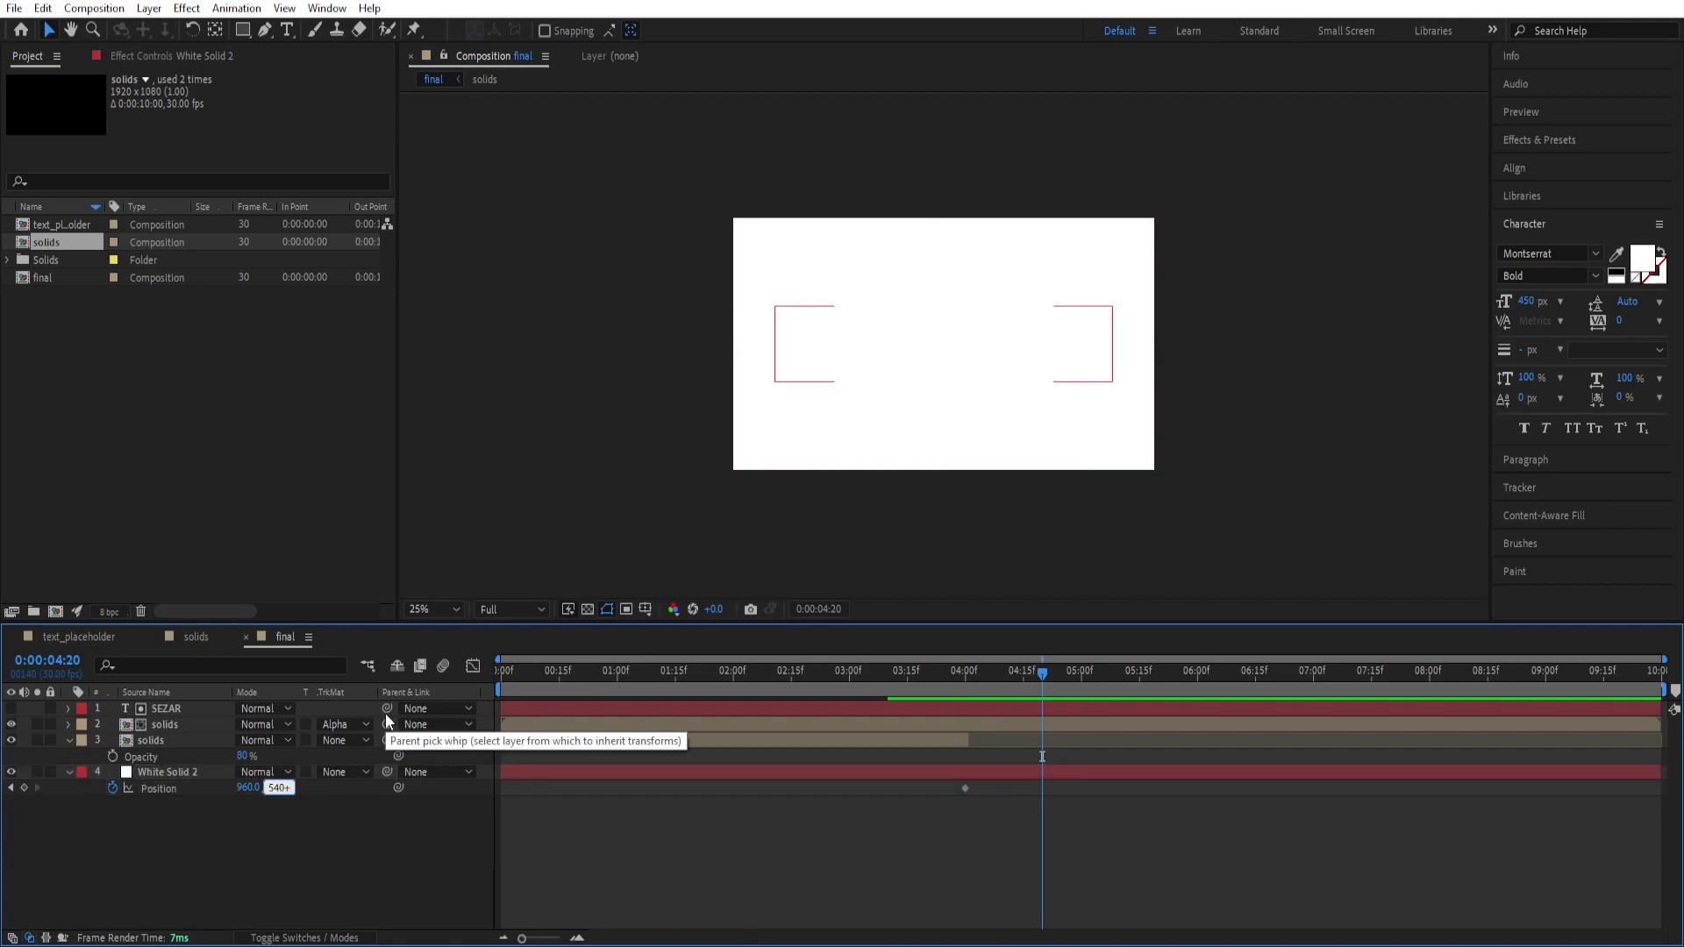
{"action": "type", "text": "1080"}
{"action": "key", "text": "Return"}
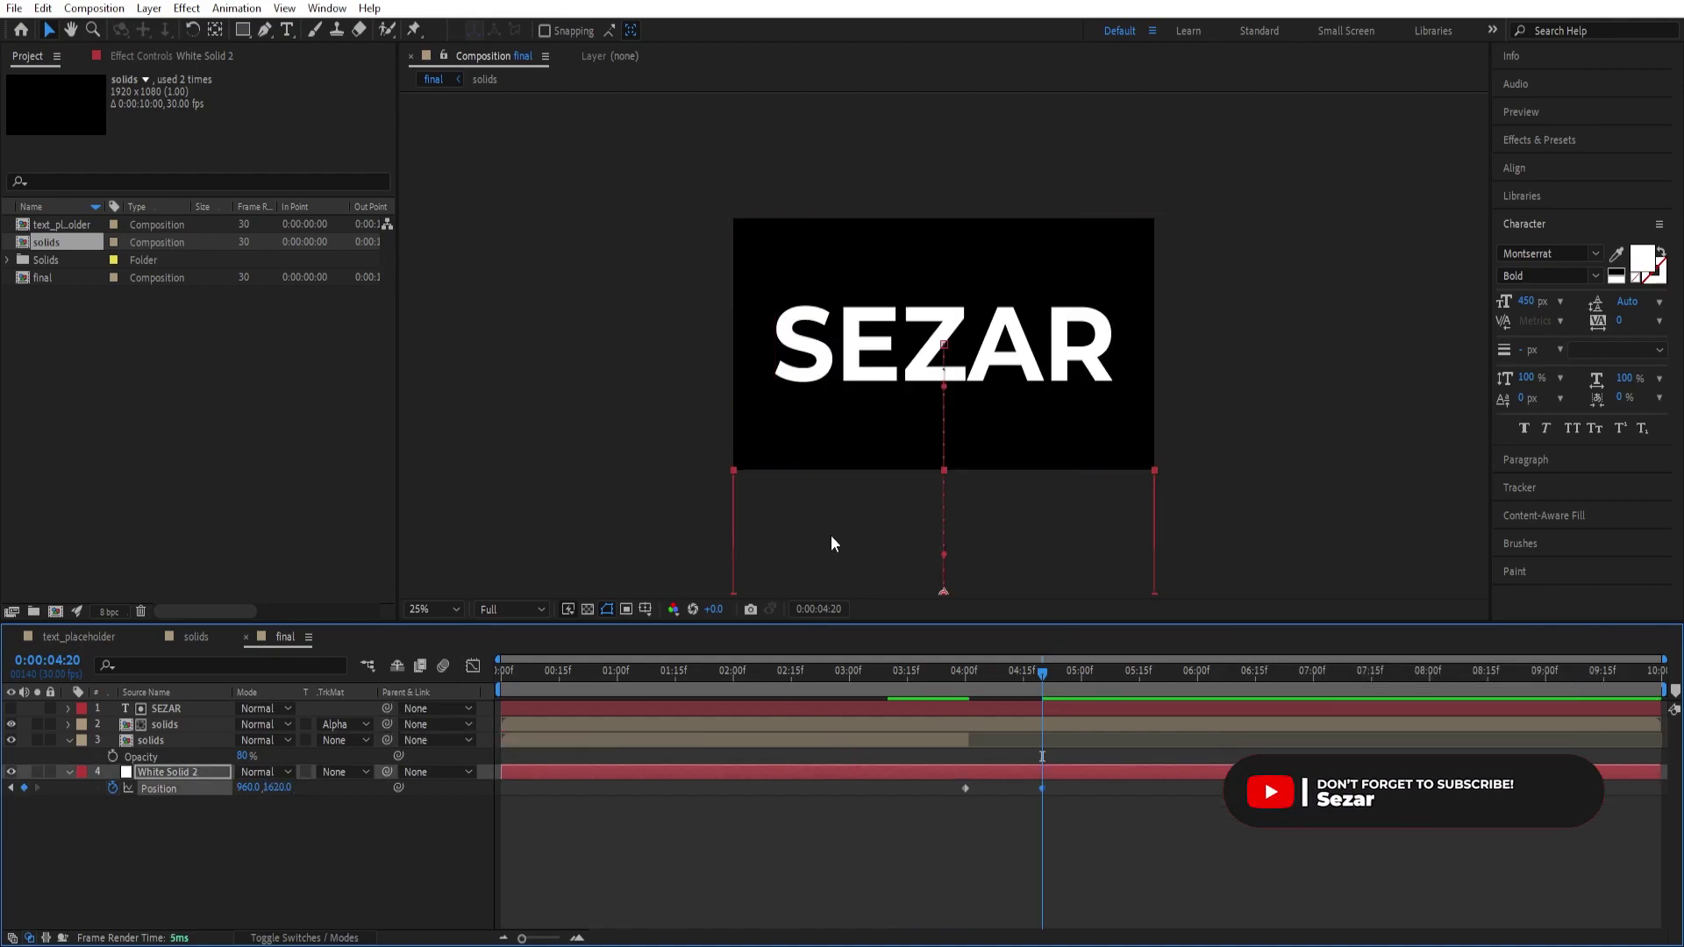
{"action": "left_click", "coordinate": [1094, 814]}
{"action": "left_click_drag", "start_coordinate": [1093, 803], "coordinate": [942, 791]}
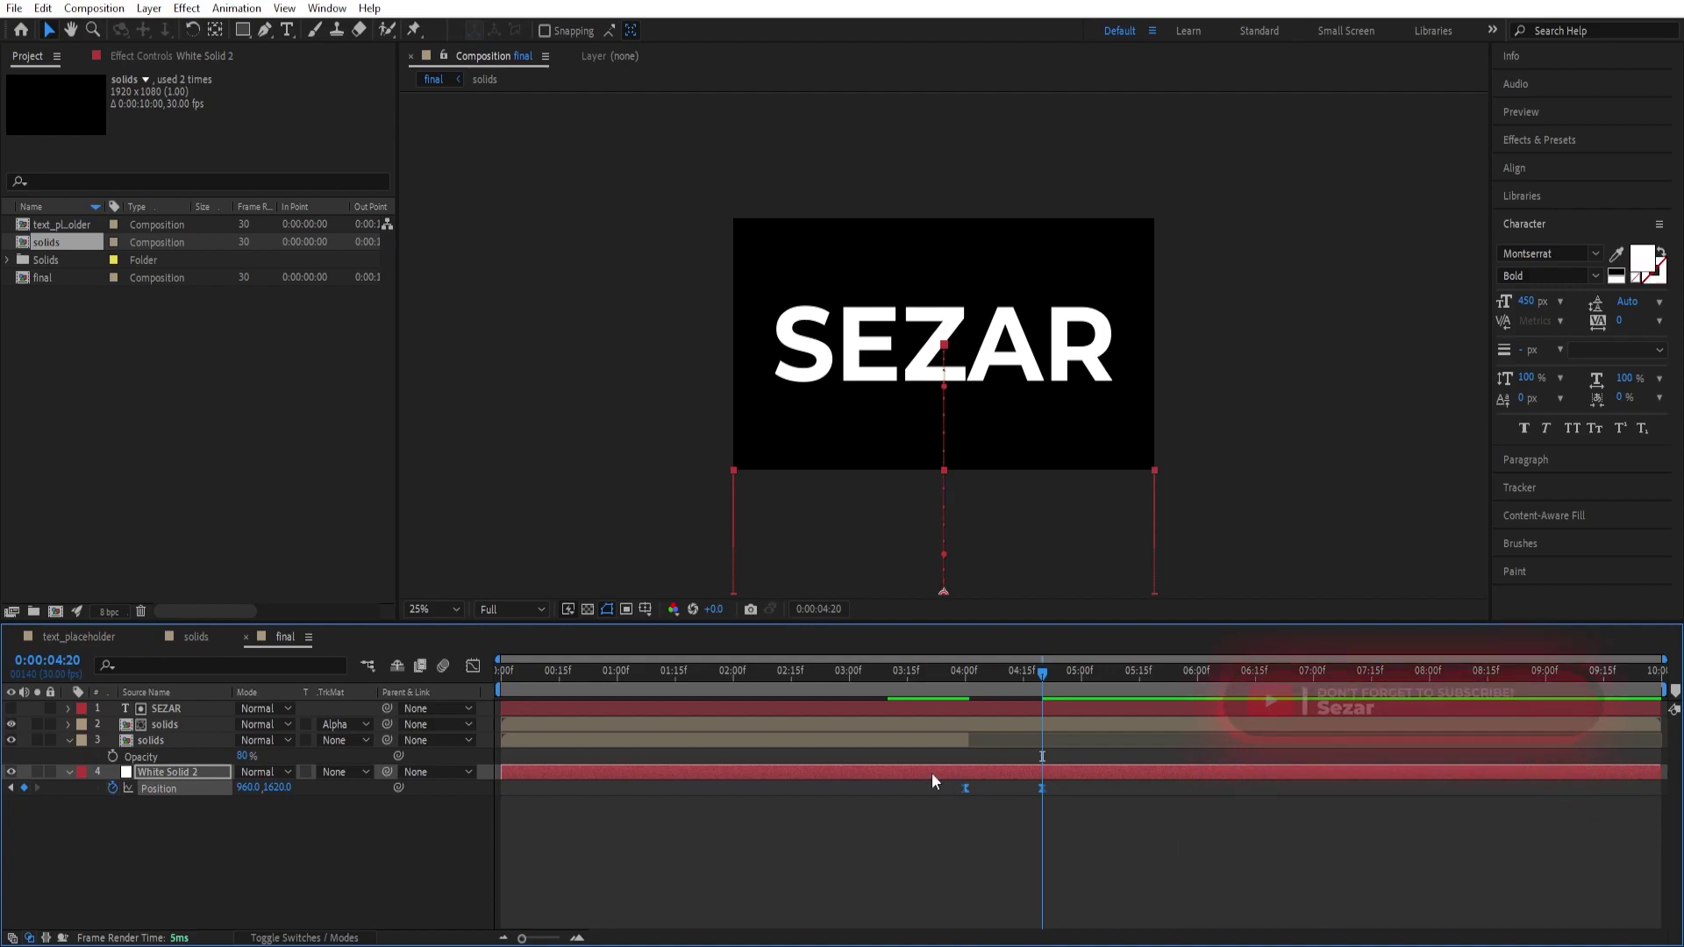
Easy-ease both Position keyframes and raise the speed-graph influence to about 90%
{"action": "key", "text": "F9"}
{"action": "left_click", "coordinate": [472, 667]}
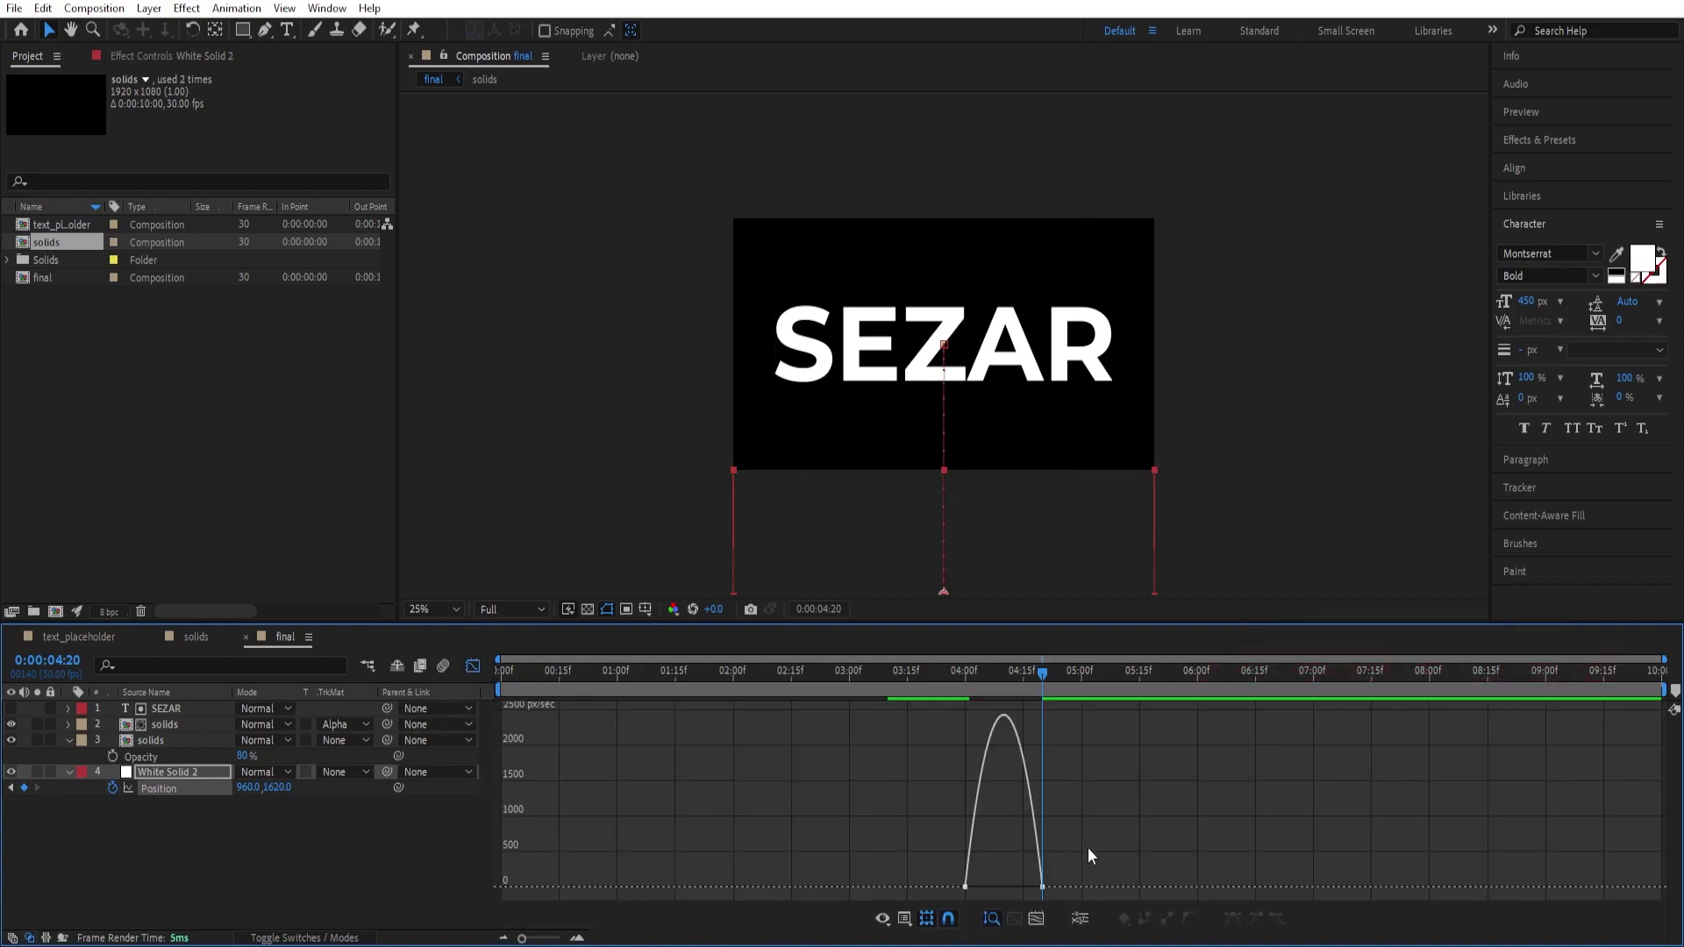
{"action": "left_click_drag", "start_coordinate": [1015, 898], "coordinate": [1002, 888]}
{"action": "left_click", "coordinate": [472, 667]}
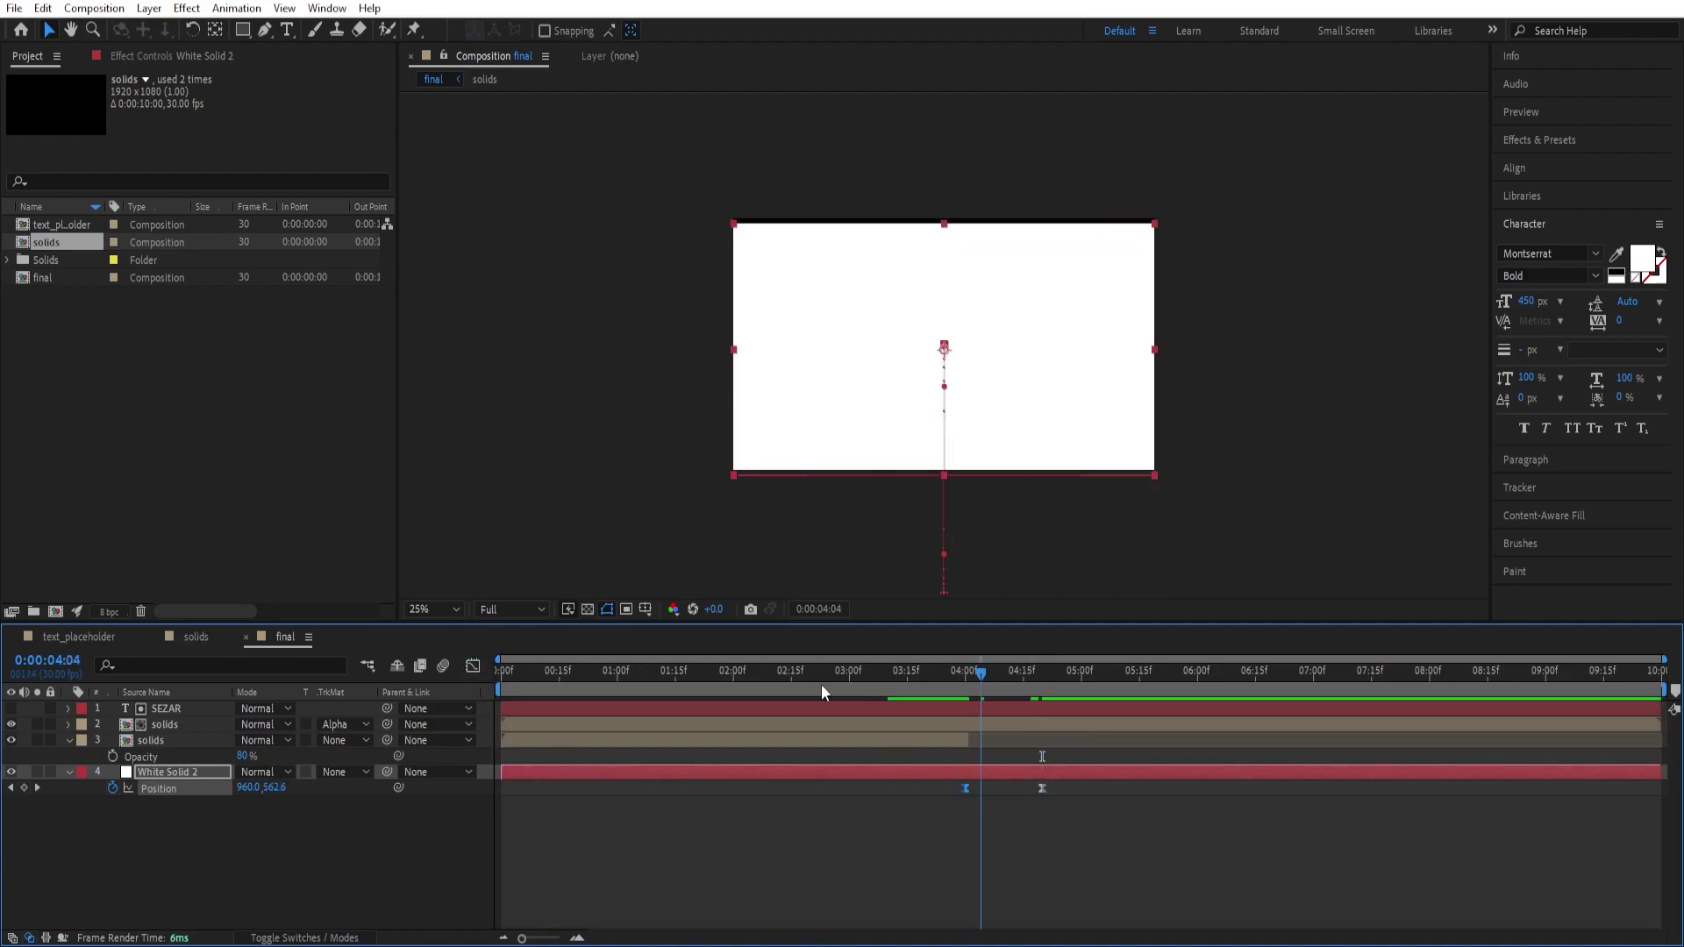
Preview the finished animation from the start of the comp
{"action": "key", "text": "Home"}
{"action": "left_click", "coordinate": [399, 840]}
{"action": "key", "text": "space"}
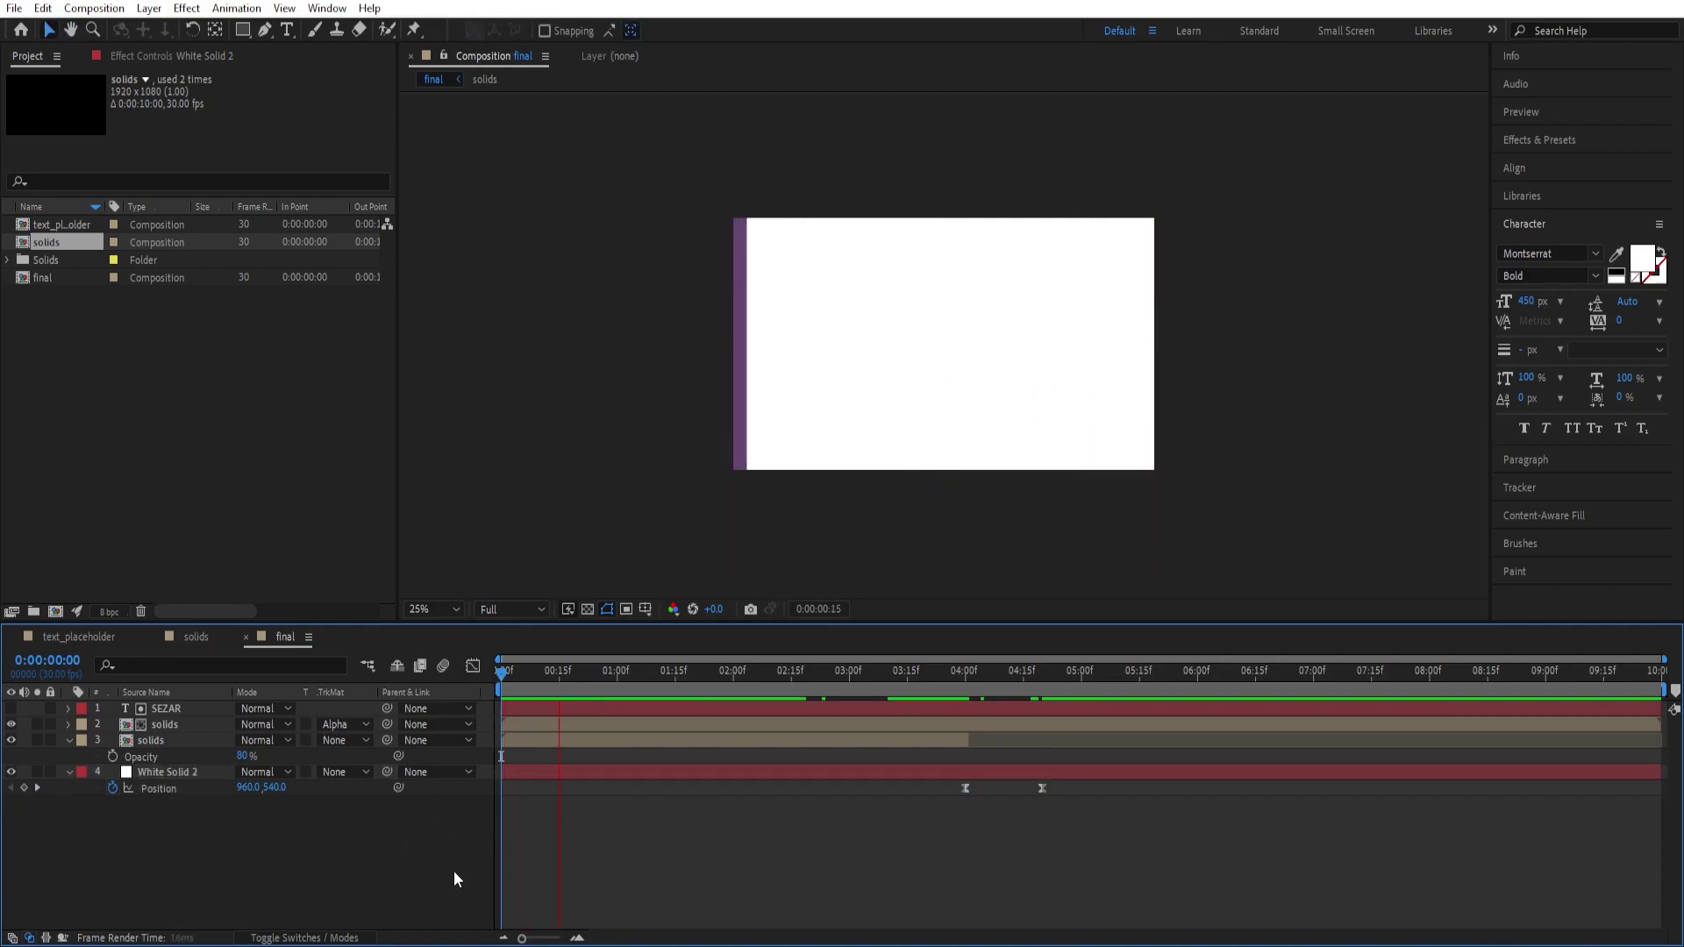